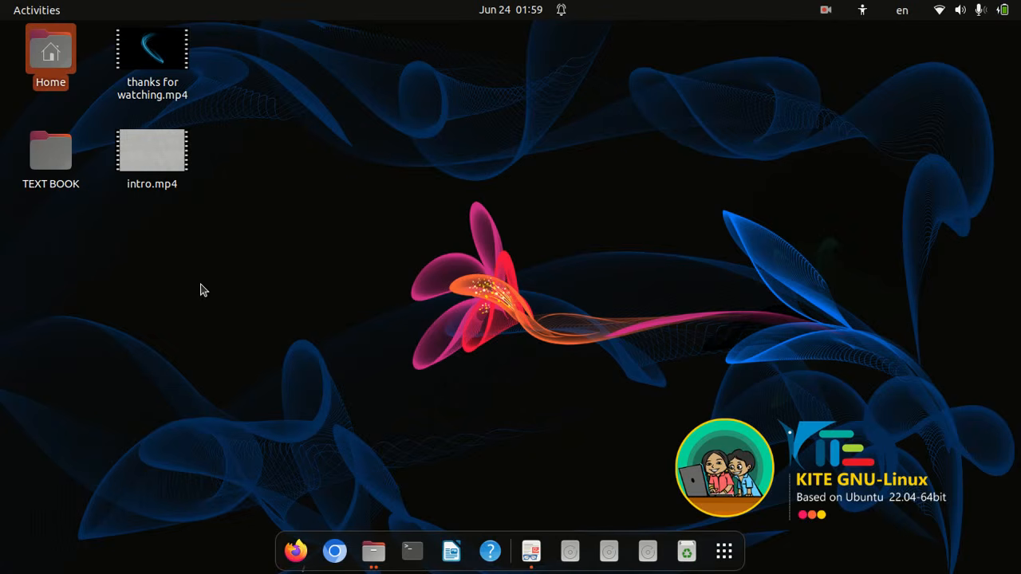
# Step: Open Document-1.sla from the Students_Works_10 folder in the home directory
pyautogui.doubleClick(70, 57)
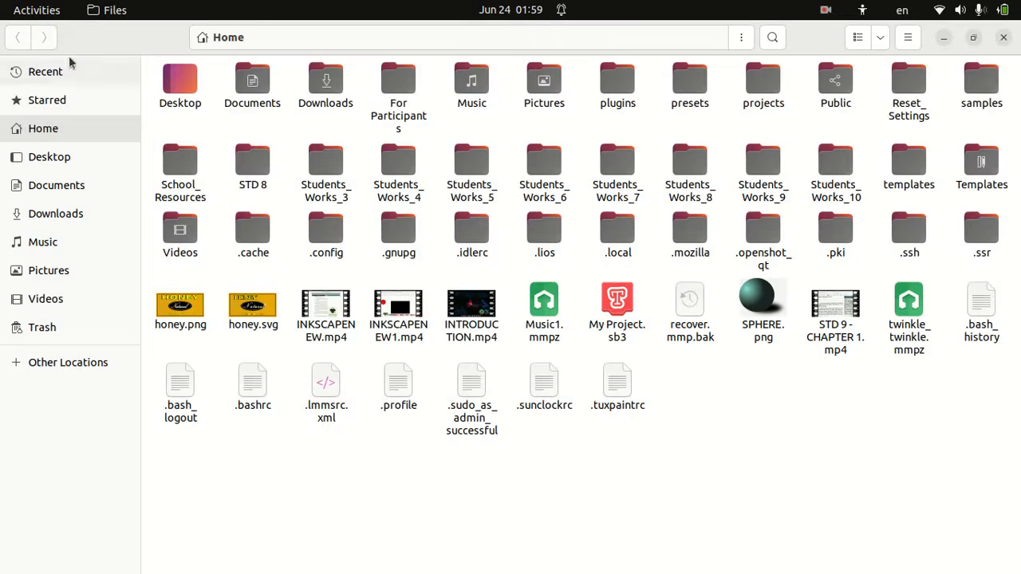
pyautogui.doubleClick(837, 196)
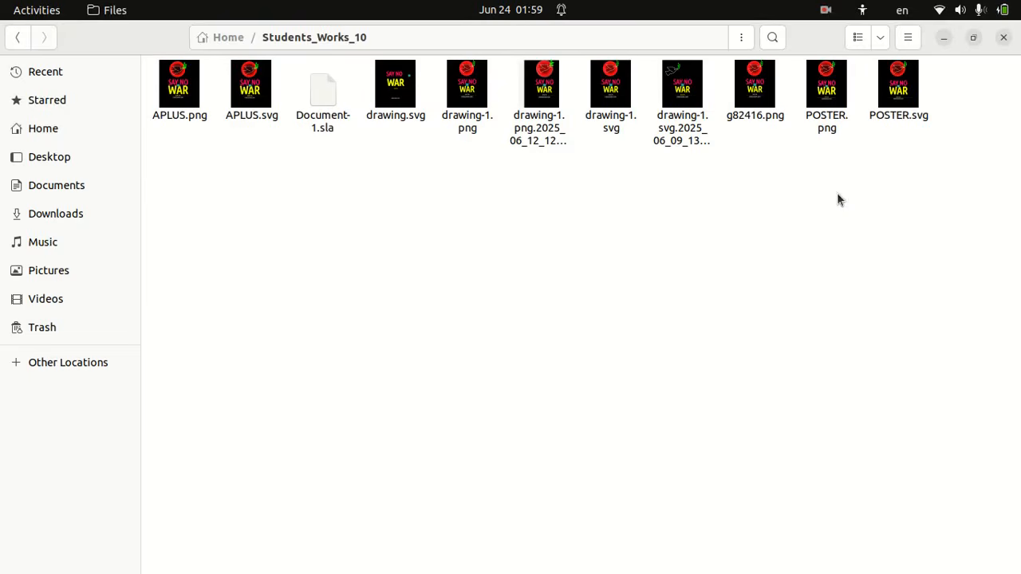
pyautogui.doubleClick(334, 103)
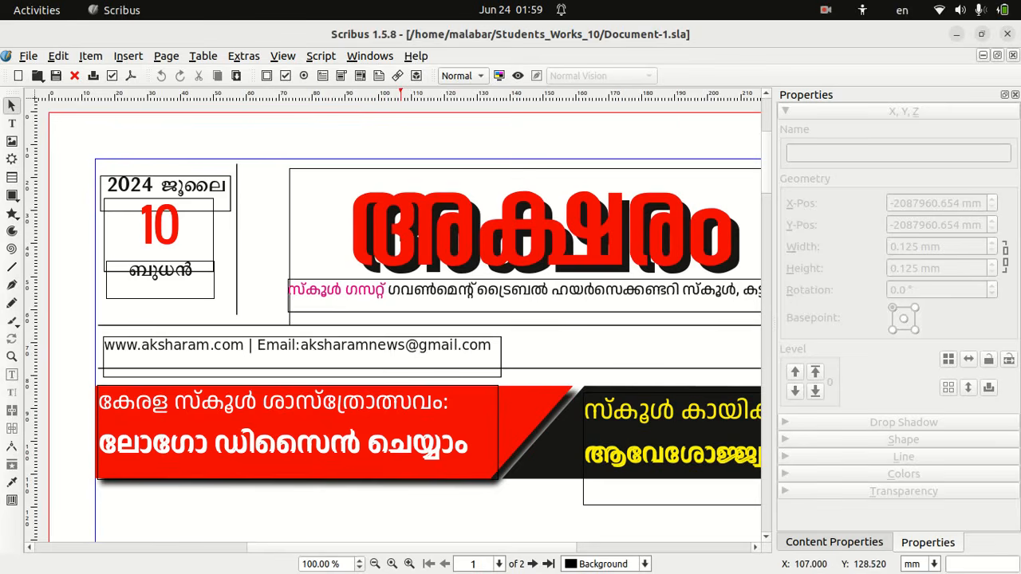
# Step: Draw a thin rectangle about 268 mm wide and 1.8 mm high between the margins, just below the red and black headline banners
pyautogui.click(374, 565)
pyautogui.click(375, 564)
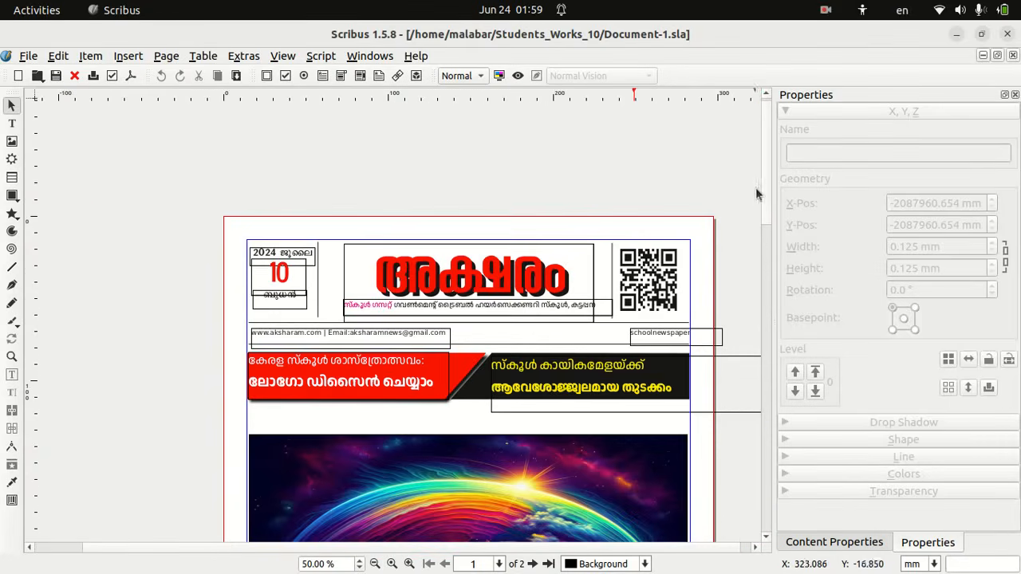
pyautogui.moveTo(771, 180); pyautogui.dragTo(775, 214)
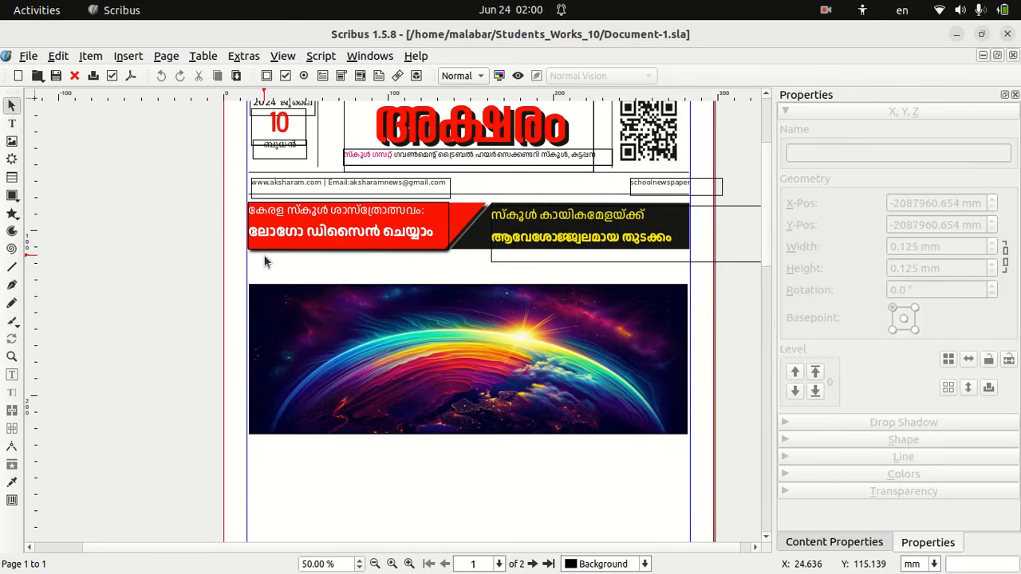
pyautogui.click(12, 196)
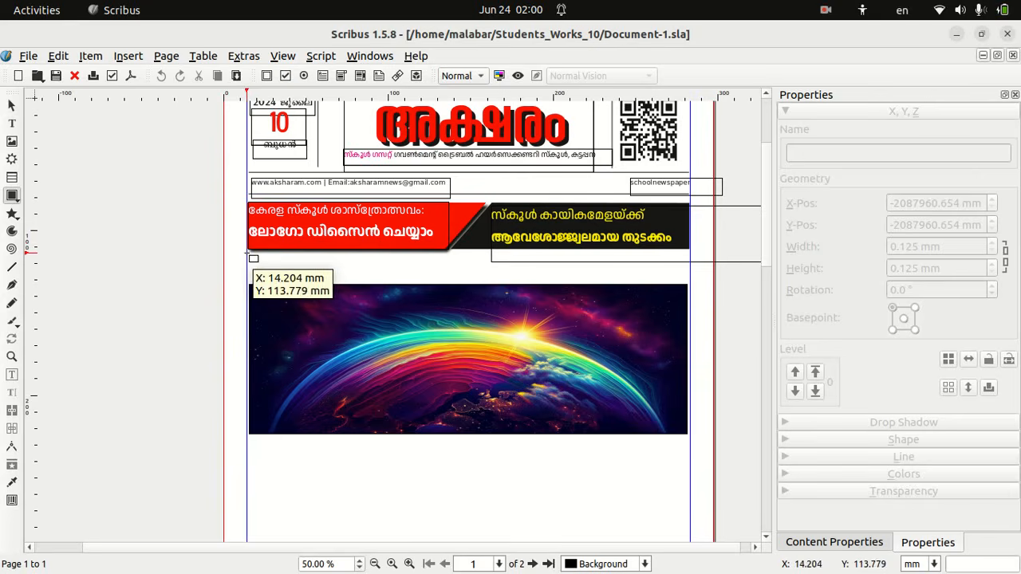
pyautogui.moveTo(253, 257); pyautogui.dragTo(696, 260)
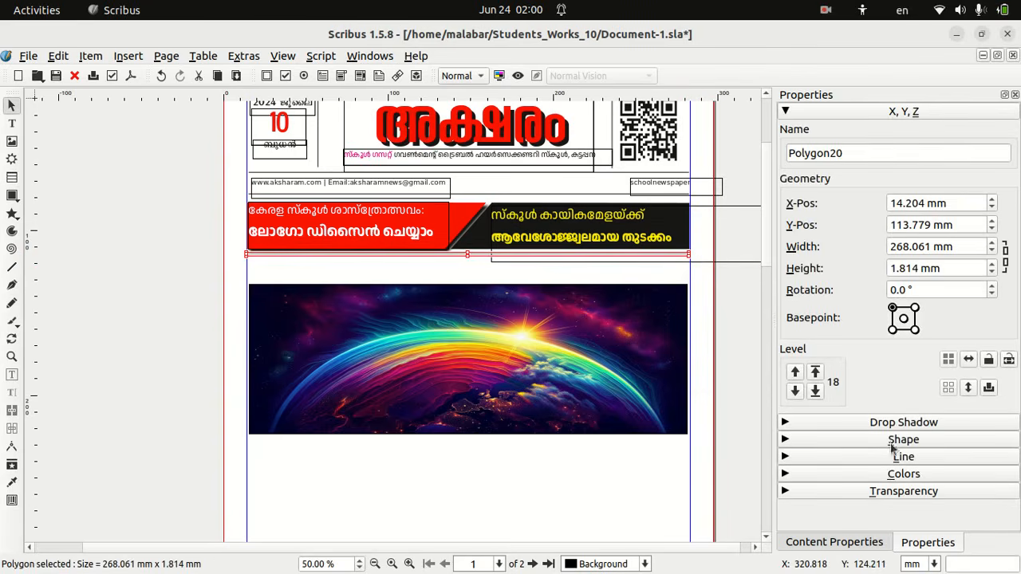
# Step: Set the thin rectangle's stroke colour to None and its fill colour to Red
pyautogui.click(877, 475)
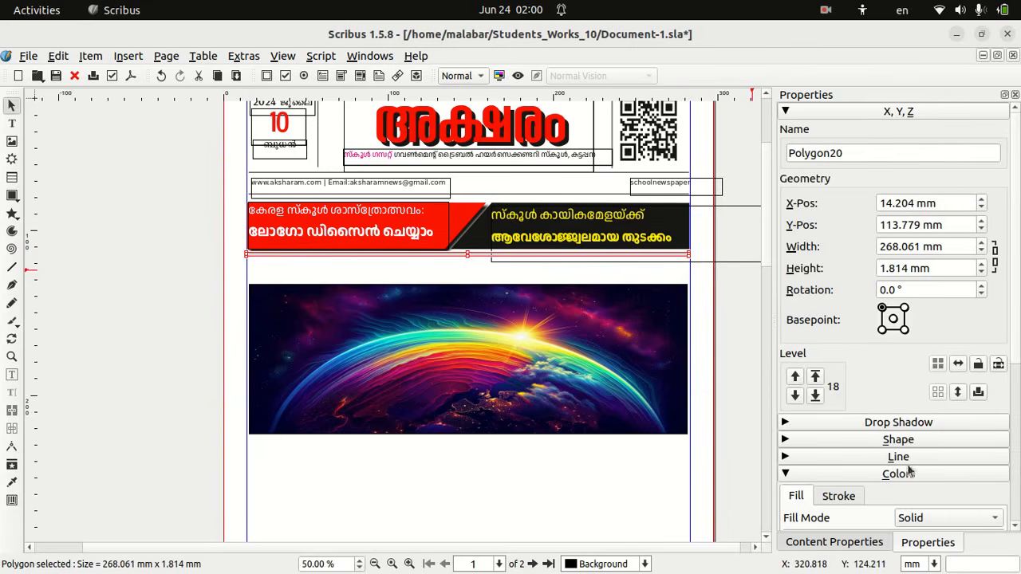
pyautogui.scroll(-5, 989, 359)
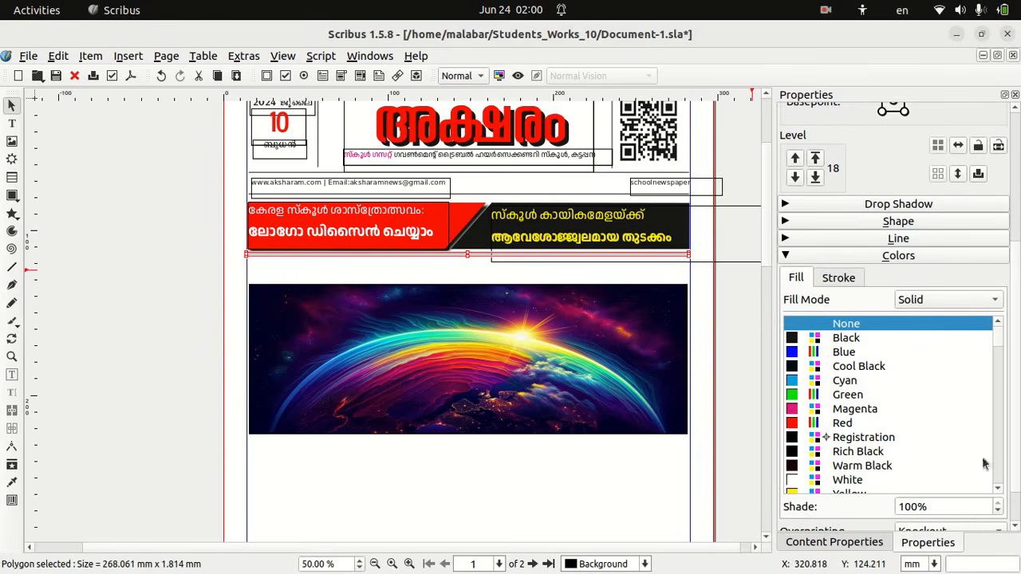
pyautogui.click(852, 279)
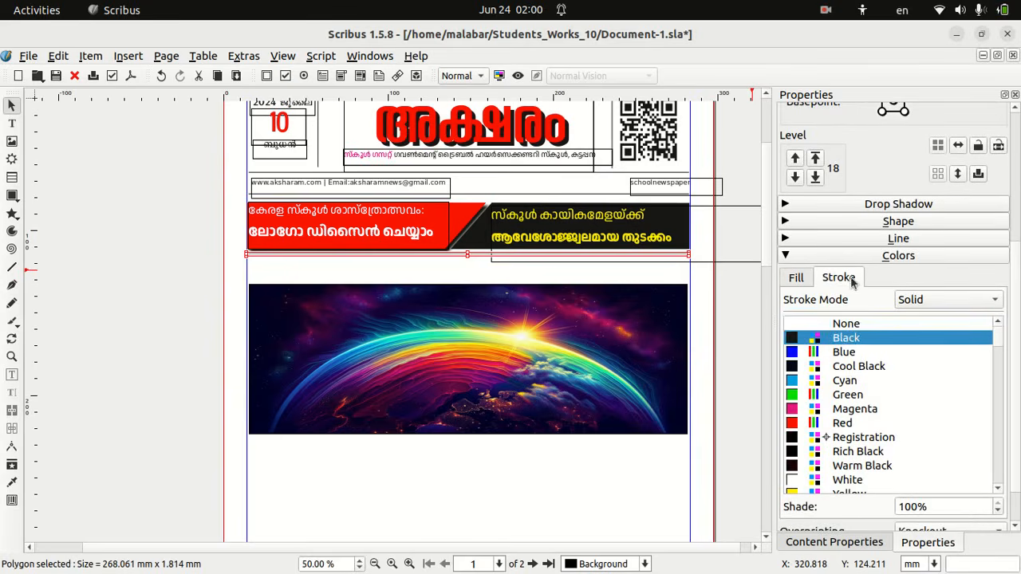
pyautogui.click(842, 324)
pyautogui.click(798, 276)
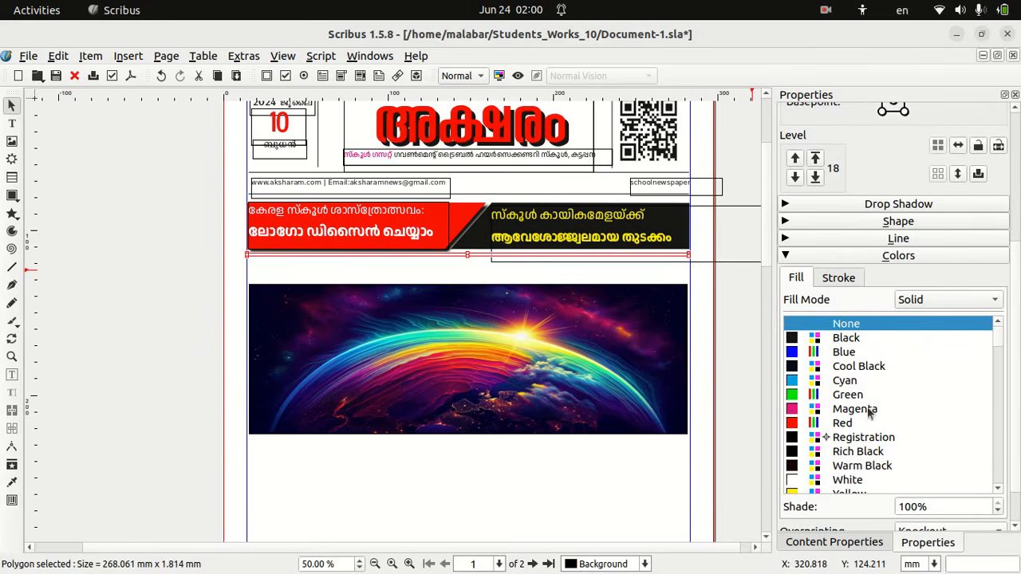
pyautogui.click(852, 425)
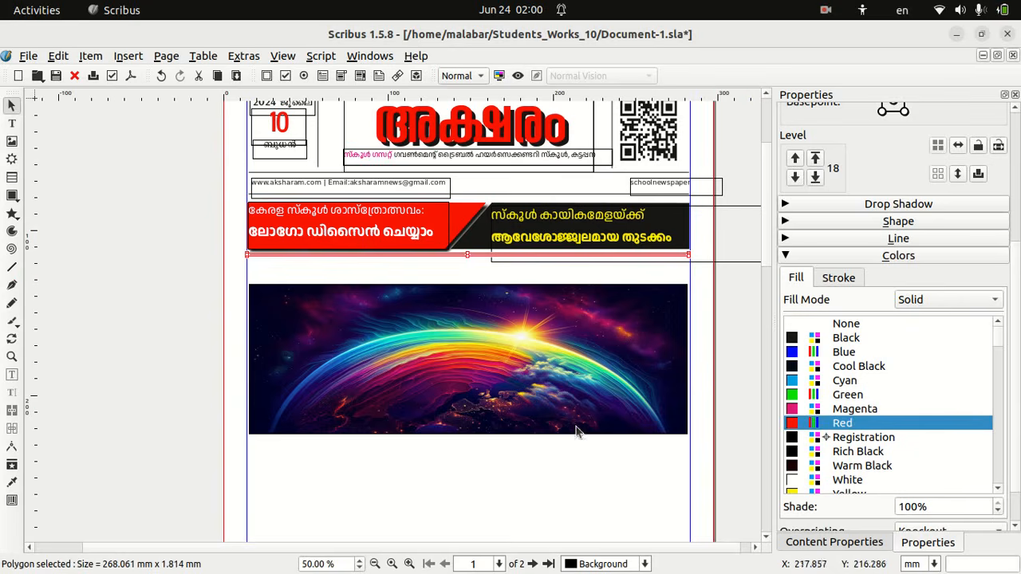
pyautogui.click(516, 498)
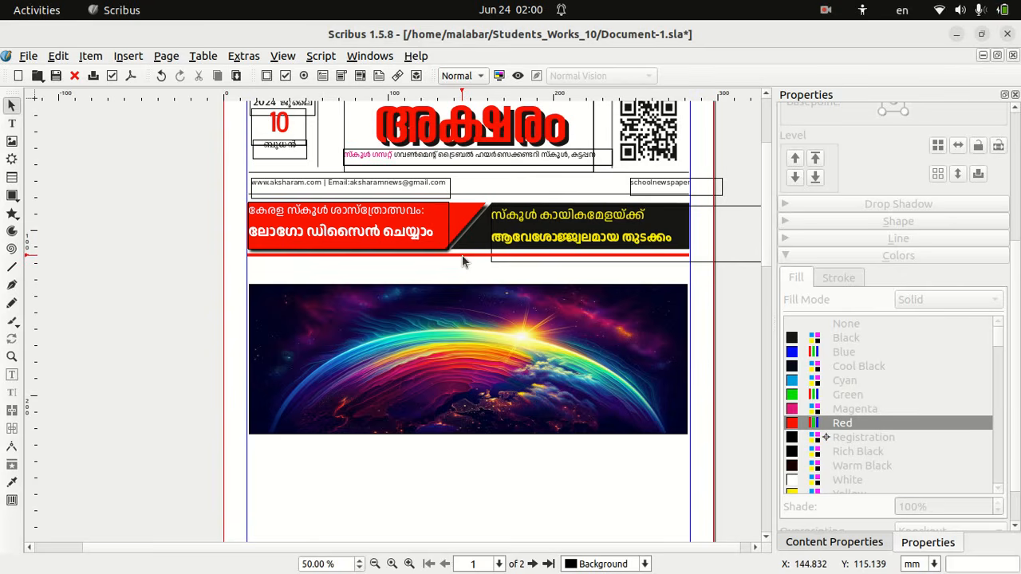
# Step: Draw a horizontal line about 269 mm long between the red bar and the image, and set its stroke colour to Red
pyautogui.click(14, 268)
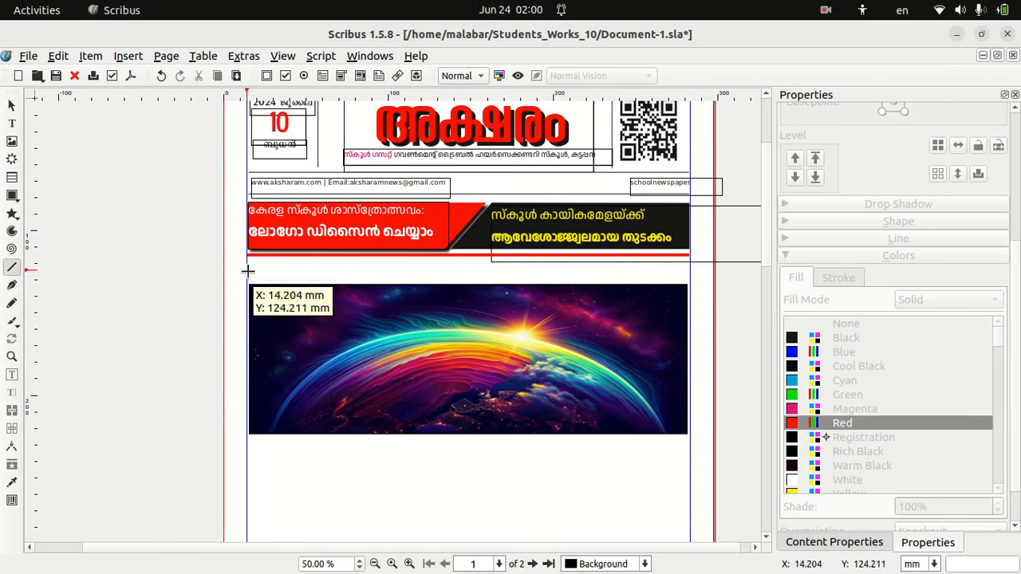
pyautogui.moveTo(248, 271); pyautogui.dragTo(691, 270)
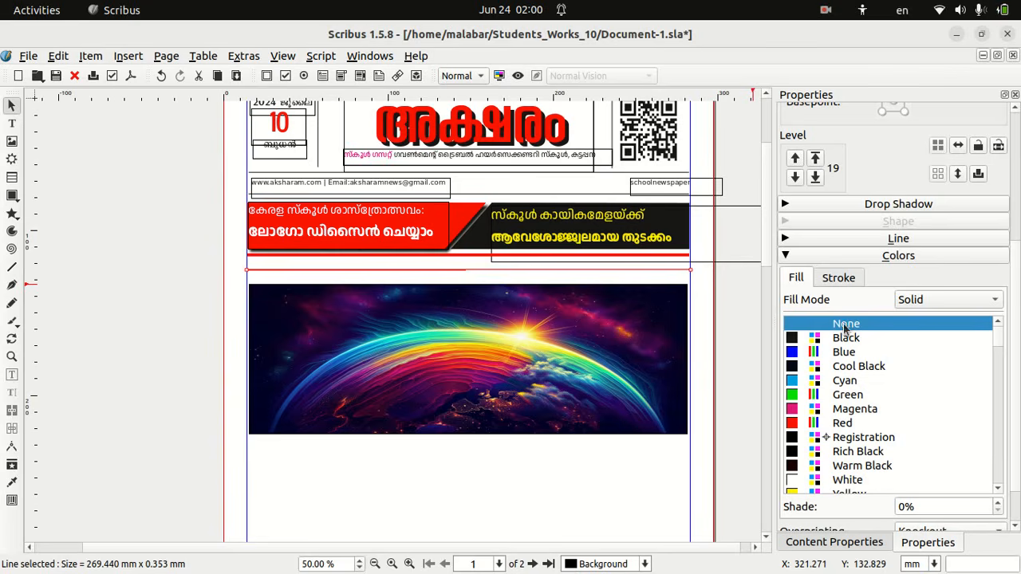
pyautogui.click(840, 277)
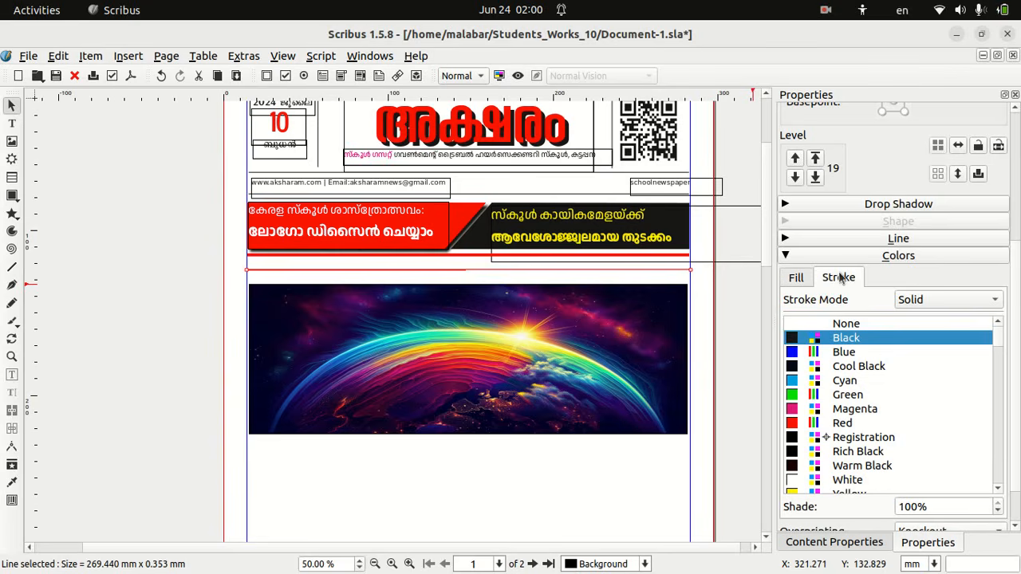
pyautogui.click(846, 423)
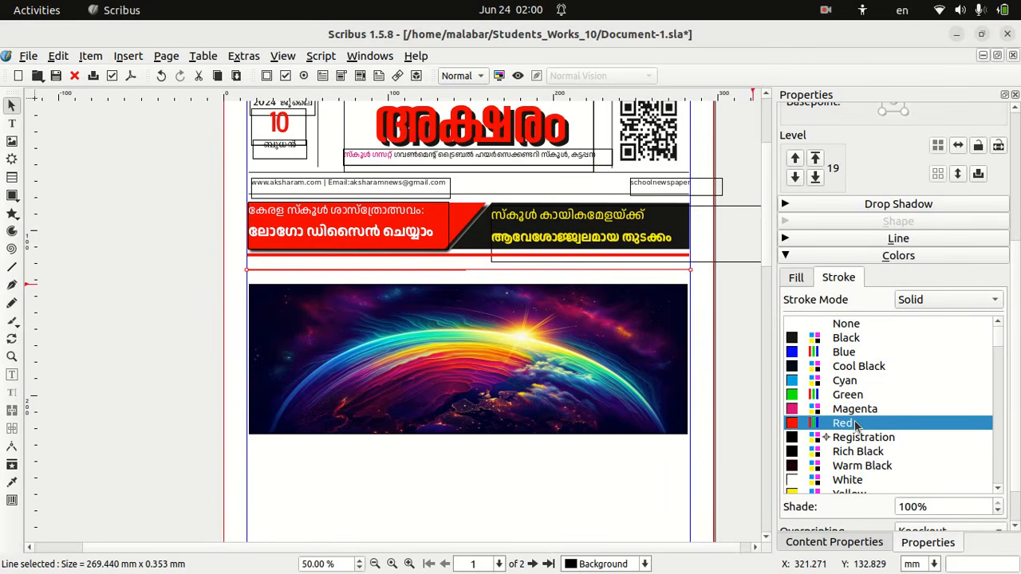
# Step: Set the line width of the new red line to 2.353 mm
pyautogui.click(785, 242)
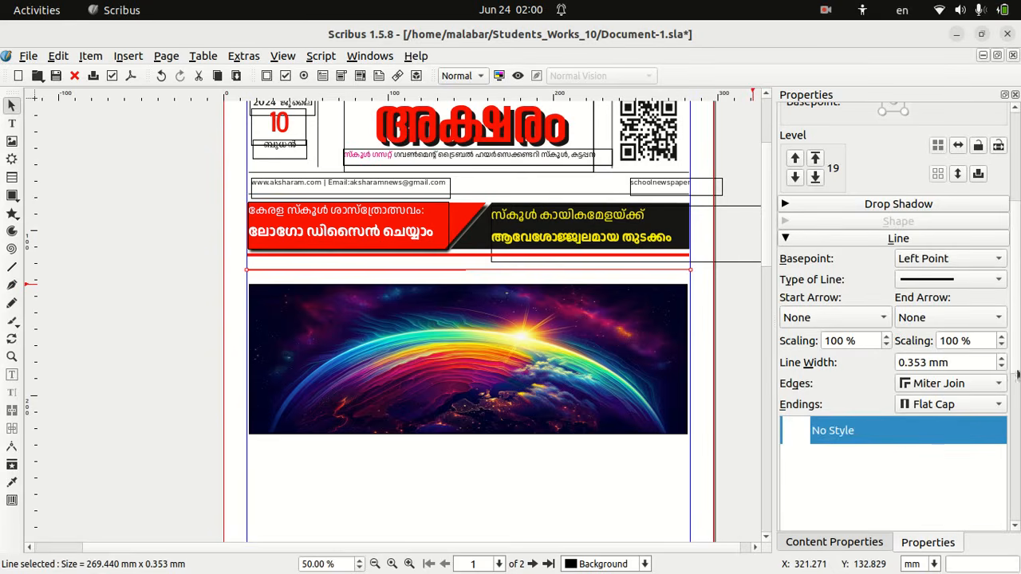
pyautogui.click(1003, 363)
pyautogui.click(1003, 363)
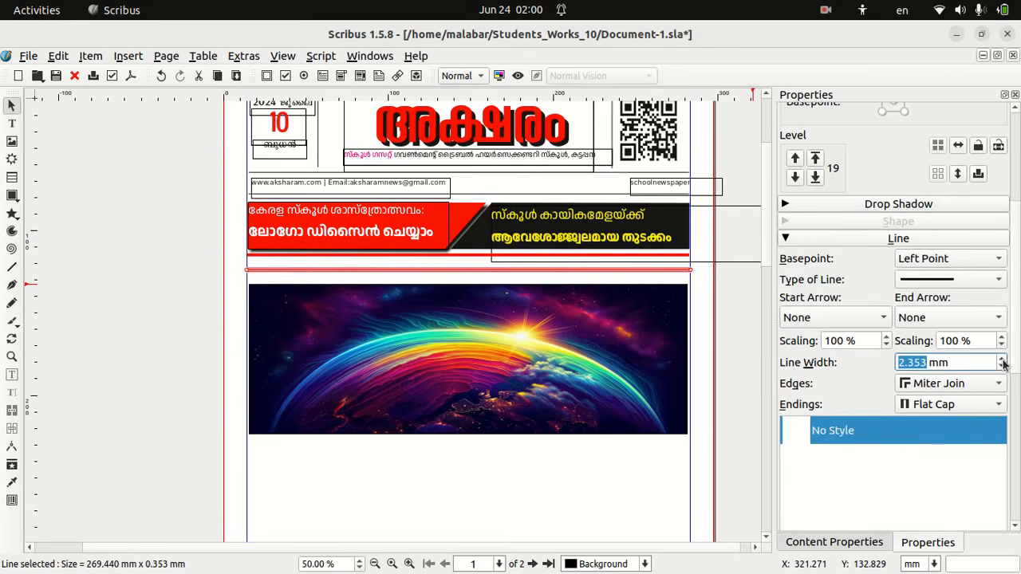
pyautogui.click(1003, 363)
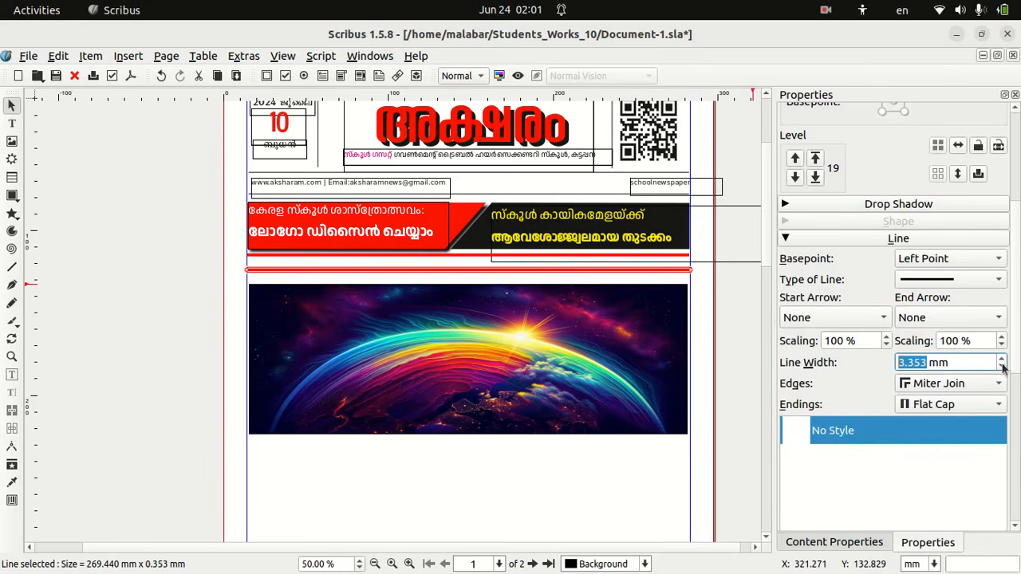
pyautogui.click(1003, 367)
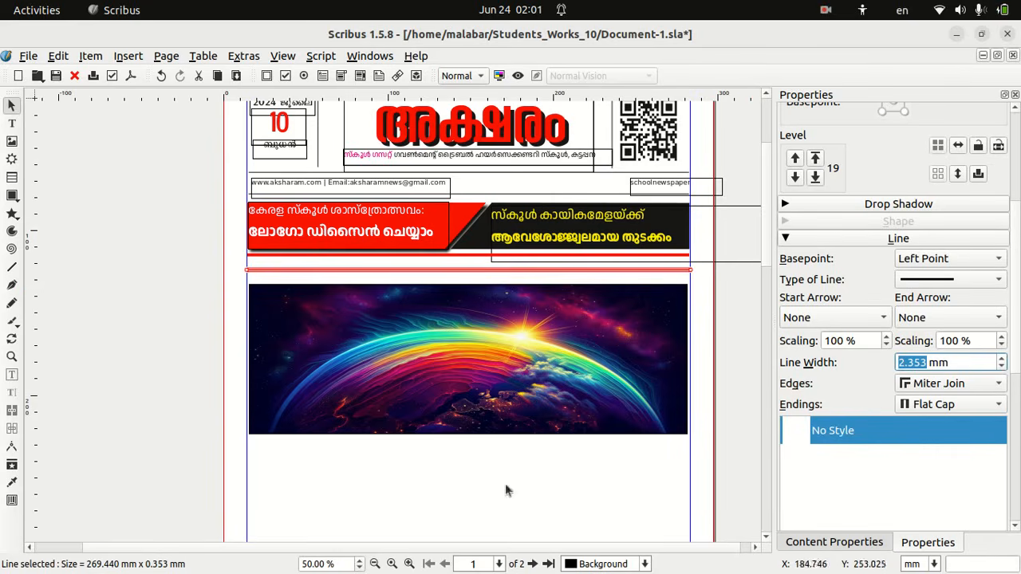
pyautogui.click(446, 488)
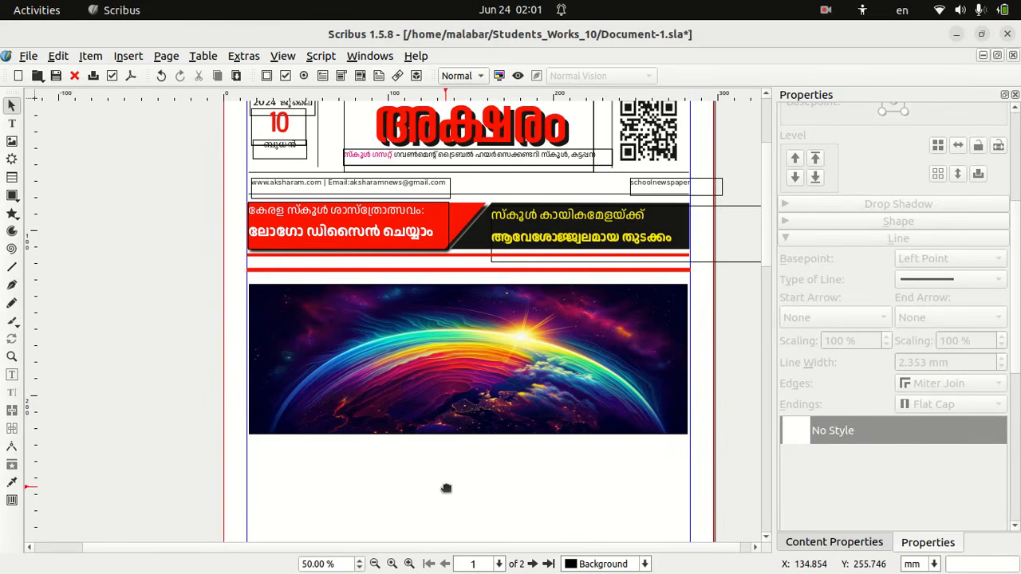
# Step: Delete the red line between the thin bar and the image
pyautogui.click(445, 265)
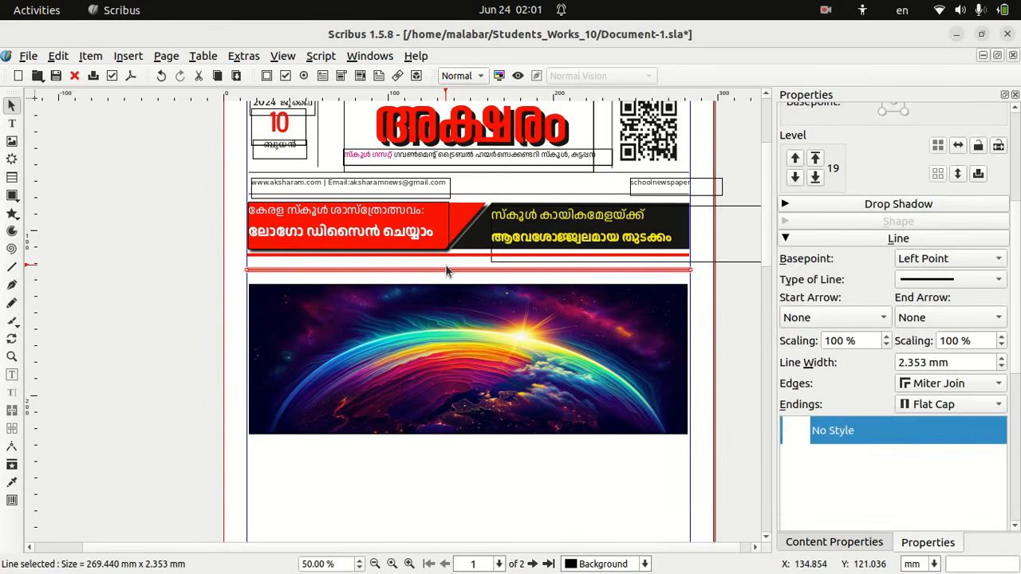
pyautogui.press('Delete')
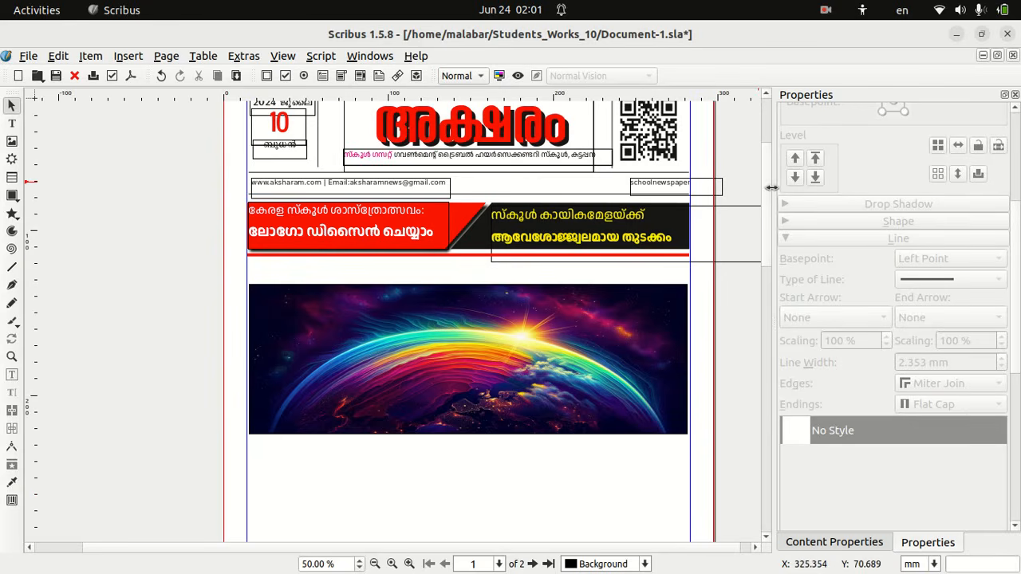
# Step: Draw a text frame about 268 mm wide and 176 mm high, filling the space between the image and the page's lower margin
pyautogui.moveTo(762, 194); pyautogui.dragTo(778, 265)
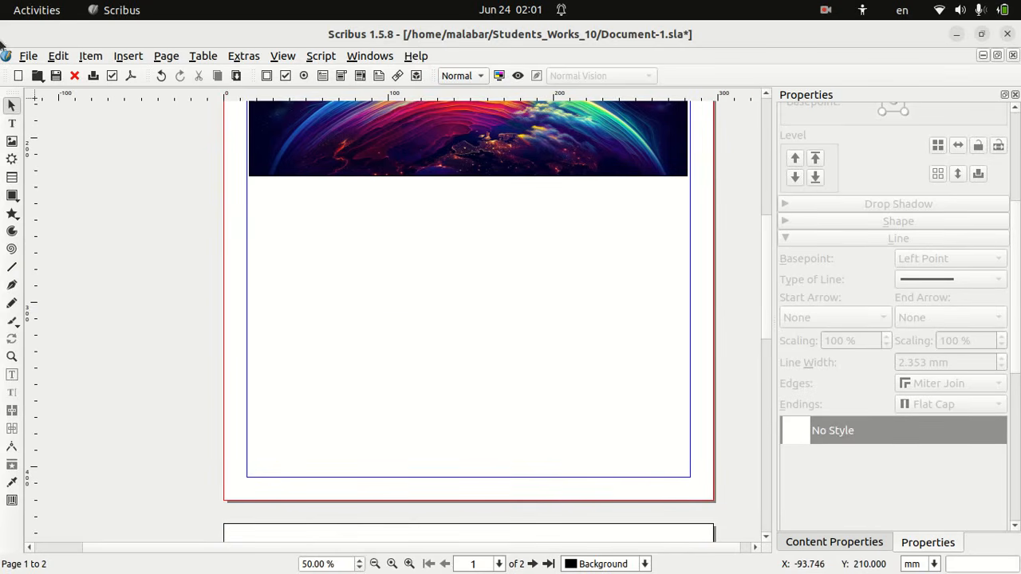
pyautogui.click(12, 123)
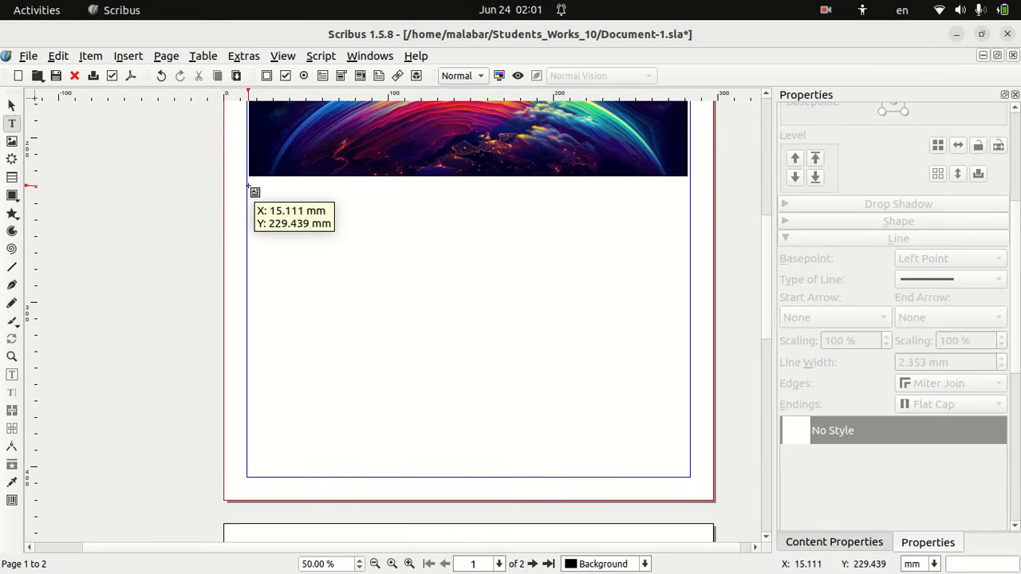
pyautogui.moveTo(248, 186); pyautogui.dragTo(690, 476)
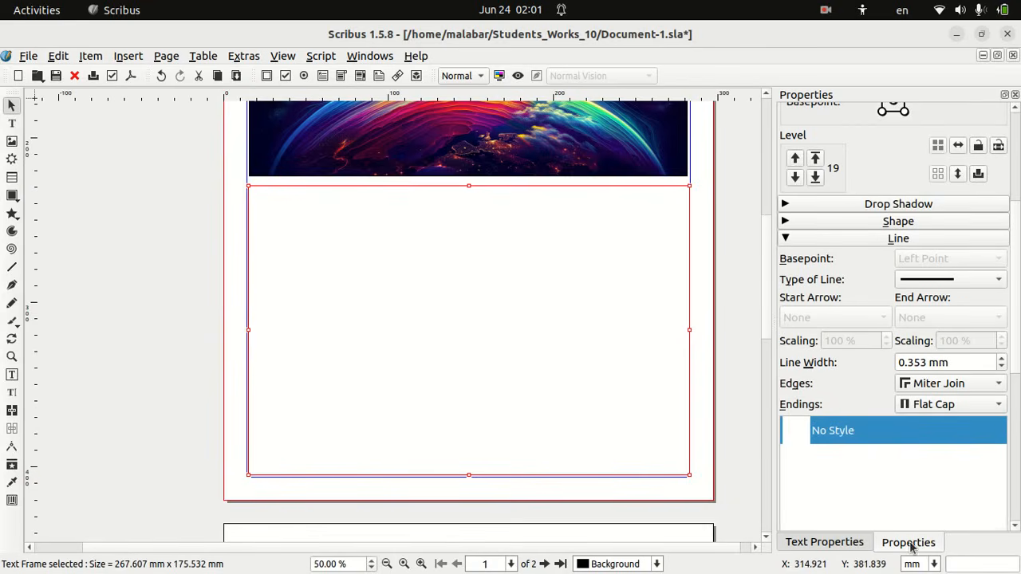
# Step: Divide the text frame into 3 columns with a 2 mm gap
pyautogui.click(844, 543)
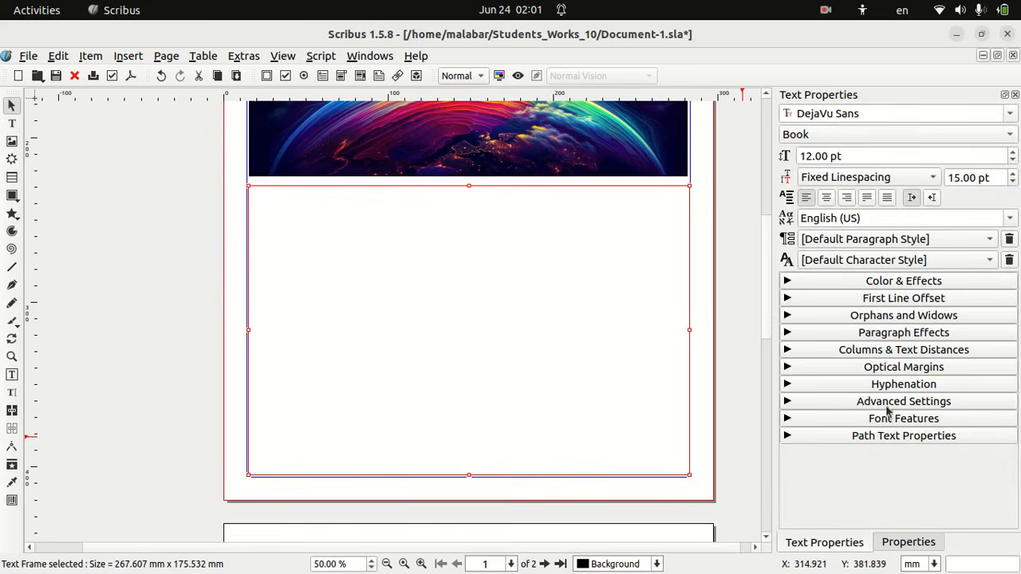
pyautogui.click(916, 358)
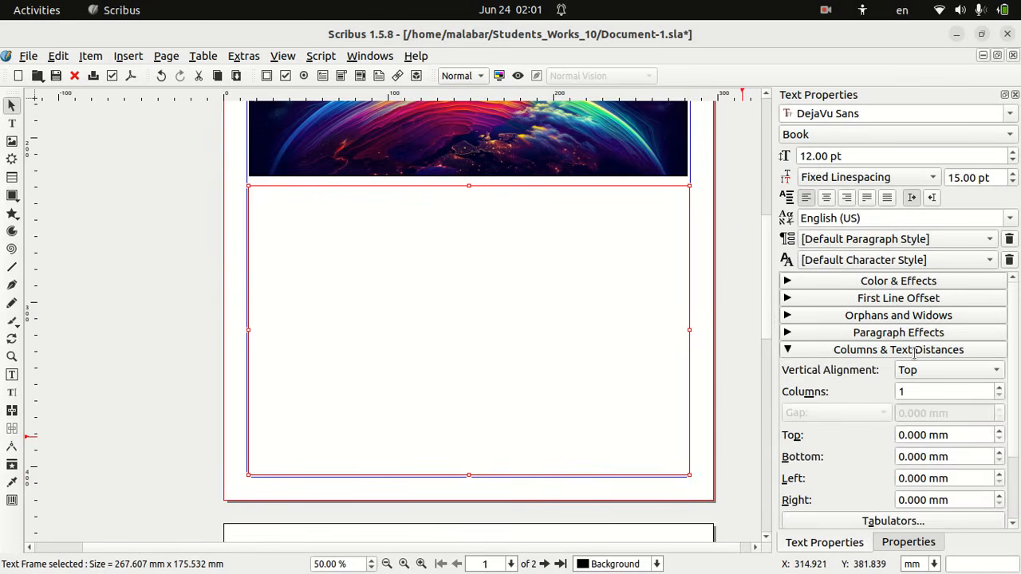
pyautogui.click(909, 392)
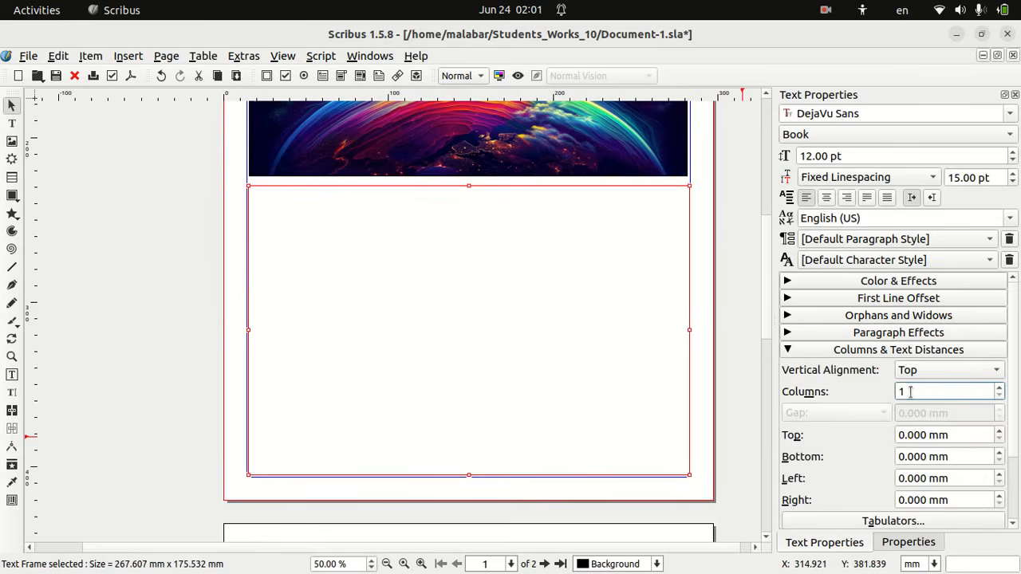
pyautogui.write('3')
pyautogui.click(865, 418)
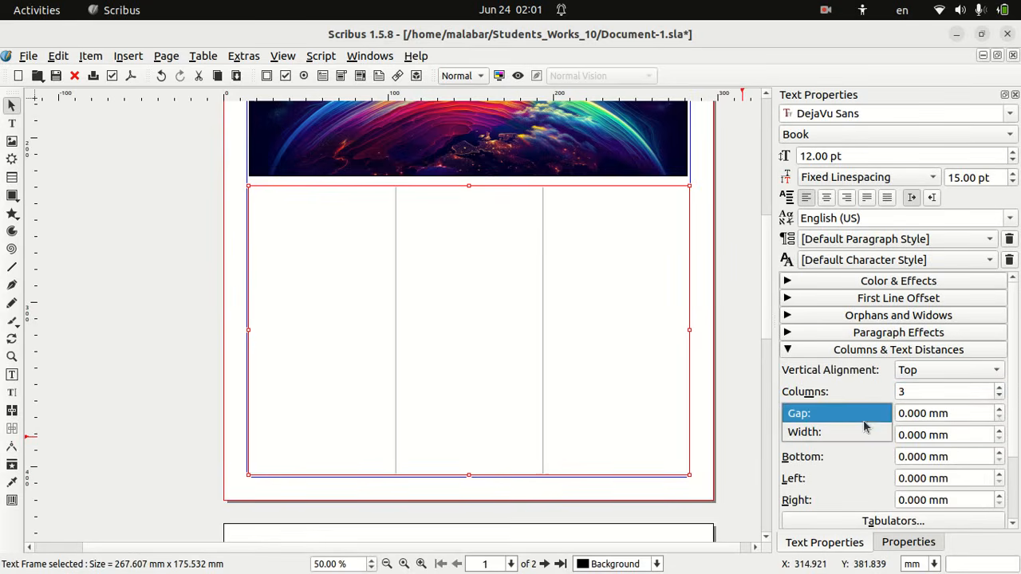
pyautogui.click(999, 413)
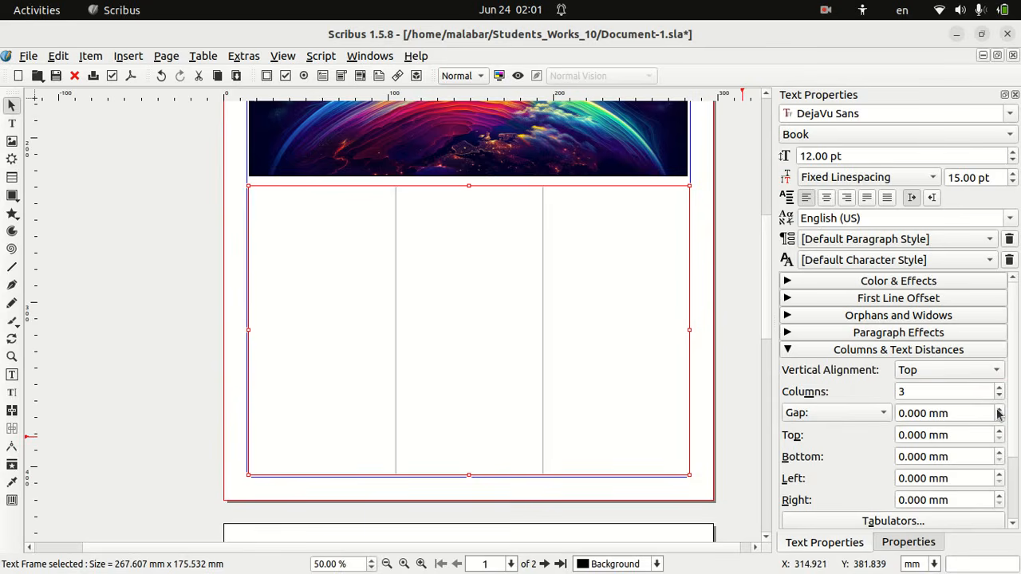
pyautogui.click(999, 410)
pyautogui.click(999, 410)
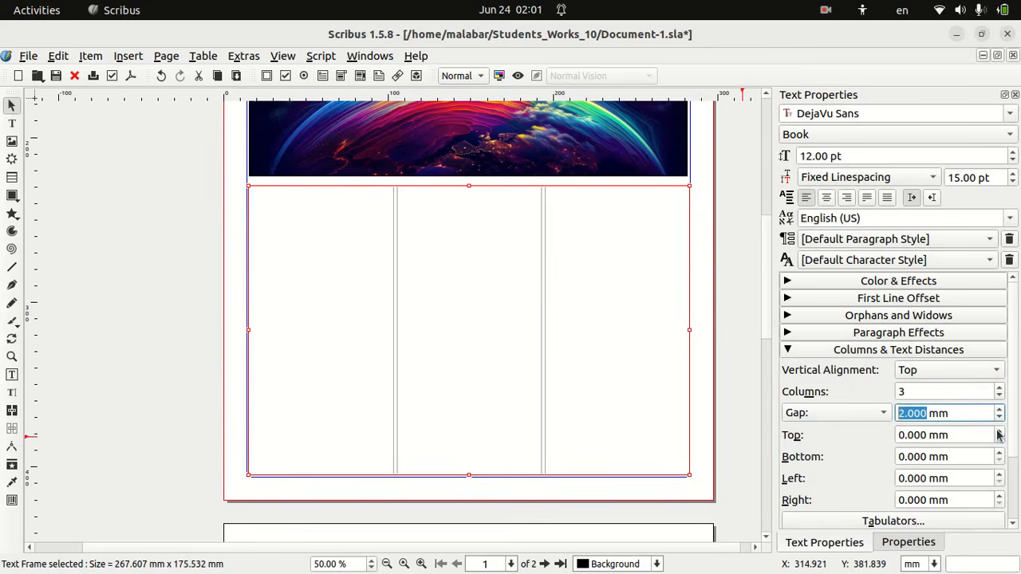
# Step: Set the three-column frame's text distances to 1 mm at top and bottom and 2 mm at left and right
pyautogui.click(999, 432)
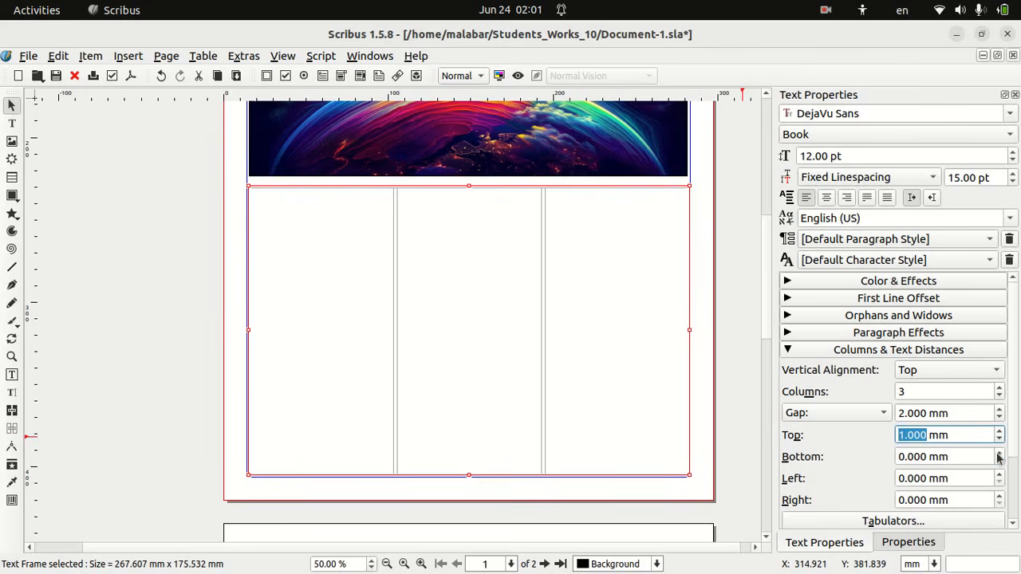
pyautogui.click(999, 454)
pyautogui.click(999, 476)
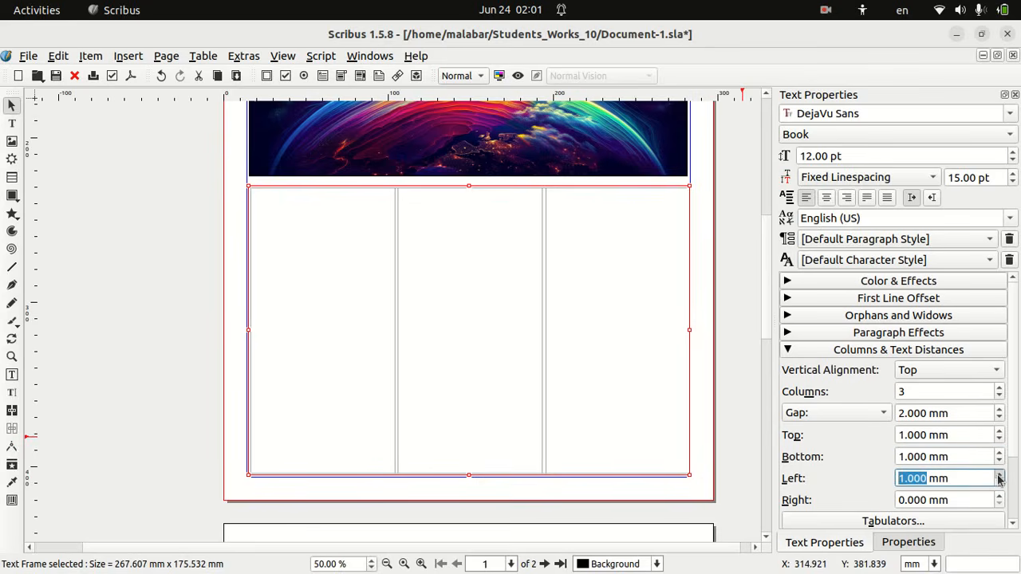
pyautogui.click(999, 476)
pyautogui.doubleClick(999, 497)
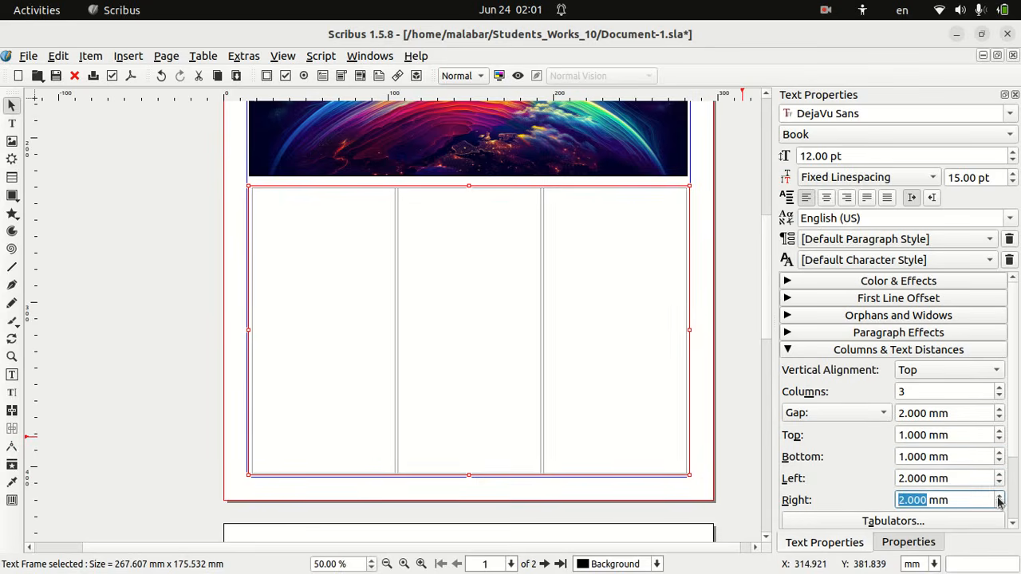
# Step: Import the text of Sample_text_1.odt from the School_Resources/Class_10/Scribus folder into the three-column frame
pyautogui.rightClick(285, 210)
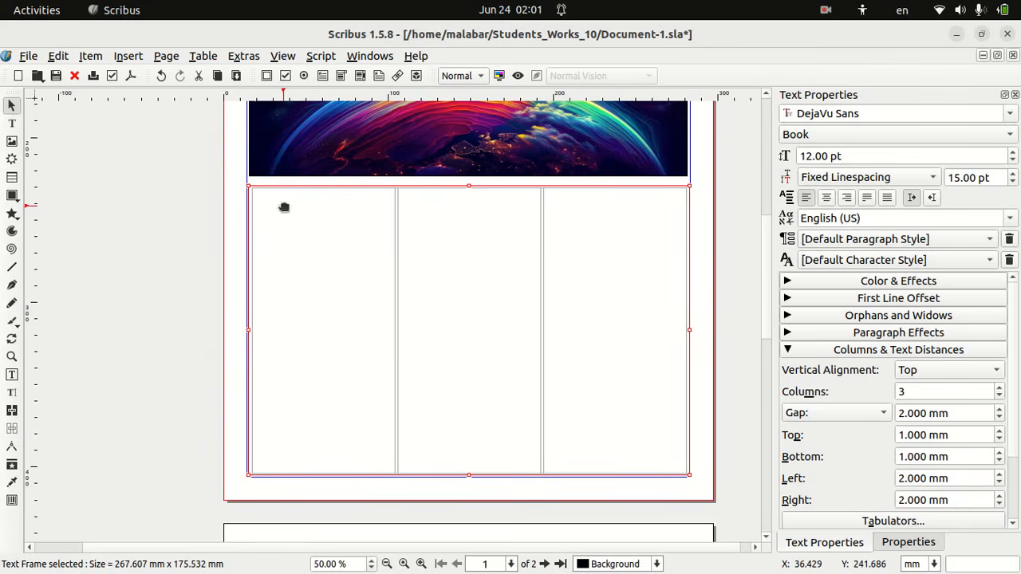
pyautogui.moveTo(349, 236)
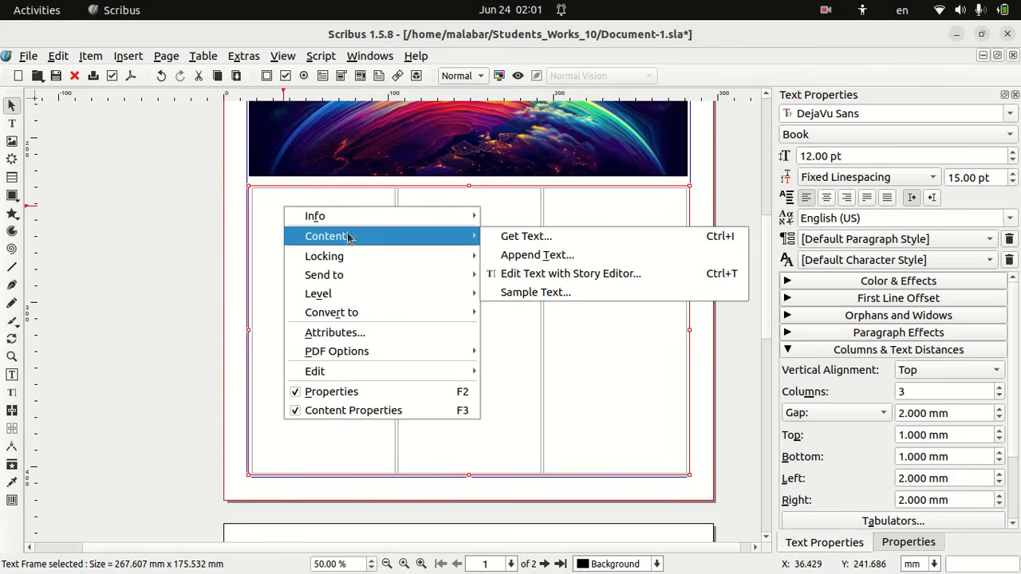
pyautogui.click(514, 237)
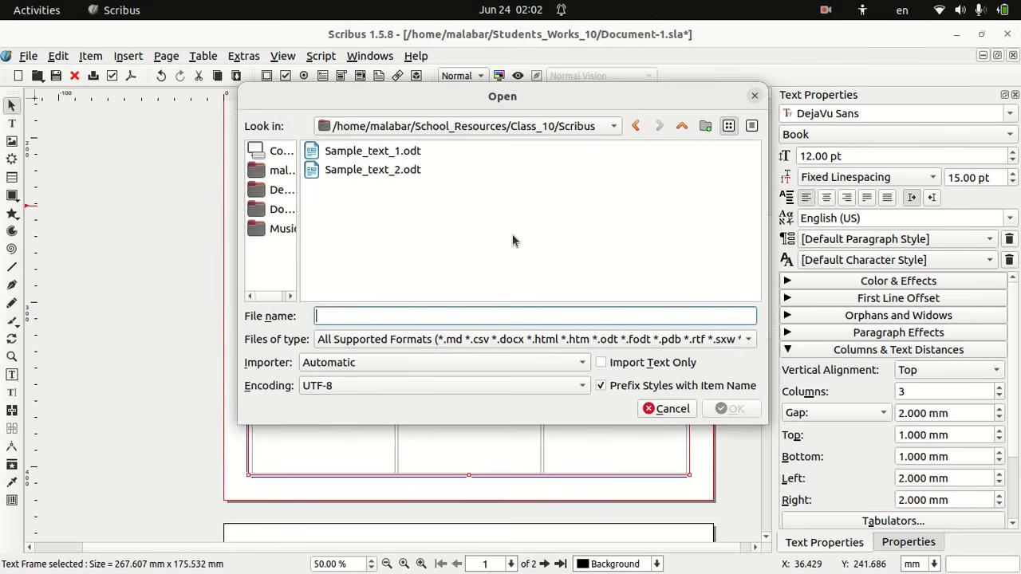
pyautogui.click(284, 171)
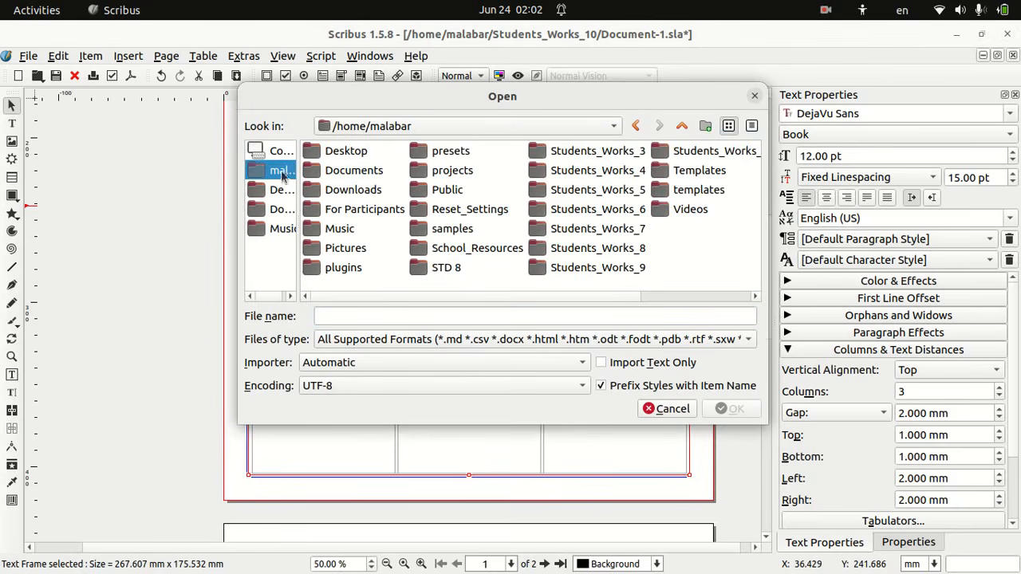
pyautogui.doubleClick(496, 248)
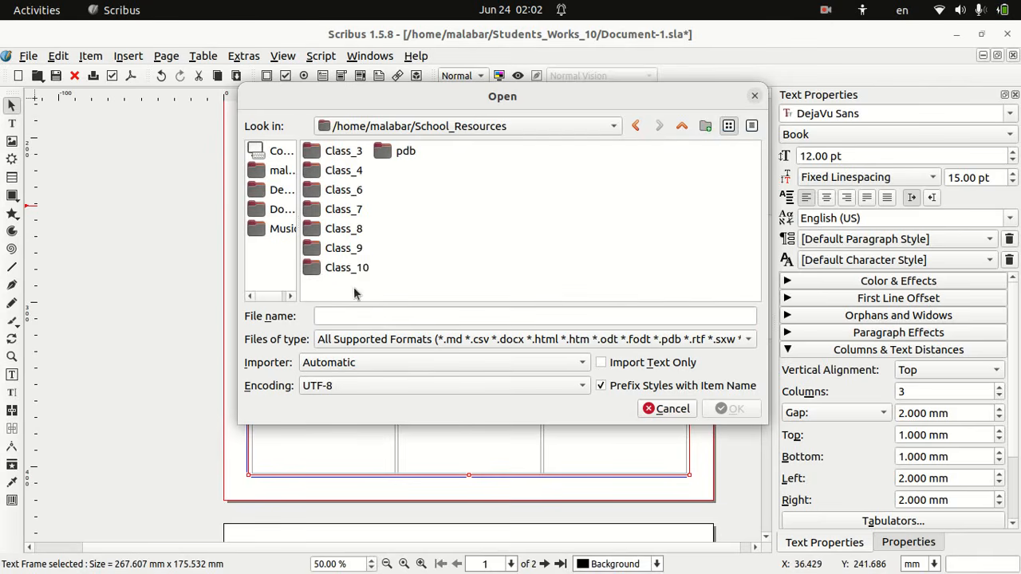
pyautogui.doubleClick(352, 271)
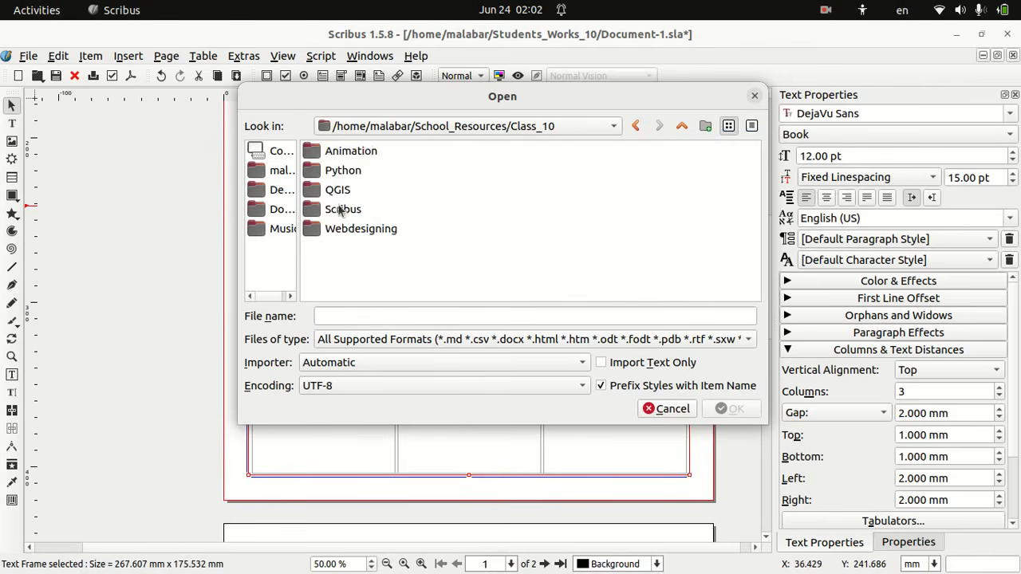
pyautogui.doubleClick(342, 210)
pyautogui.click(358, 154)
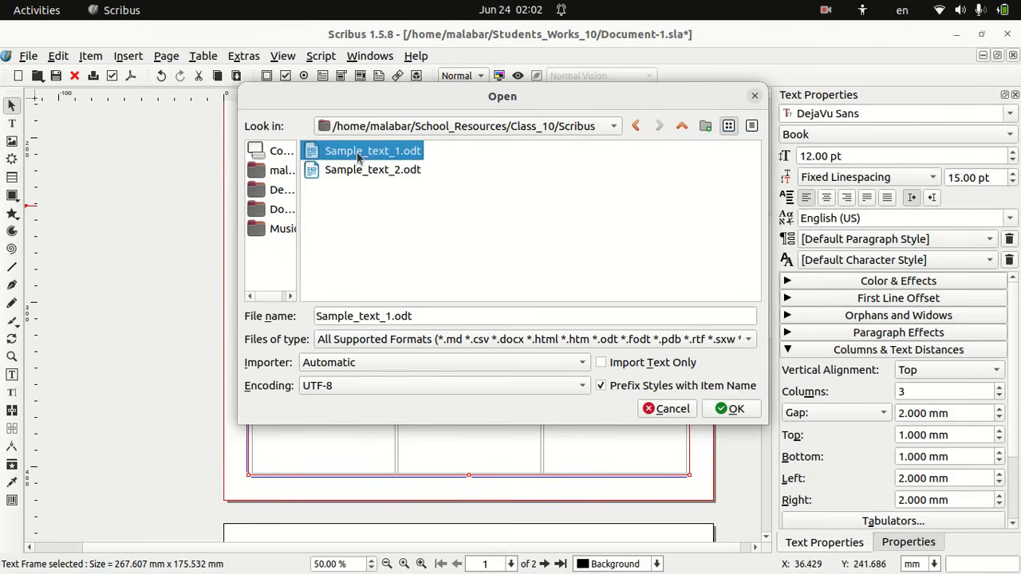
pyautogui.click(729, 409)
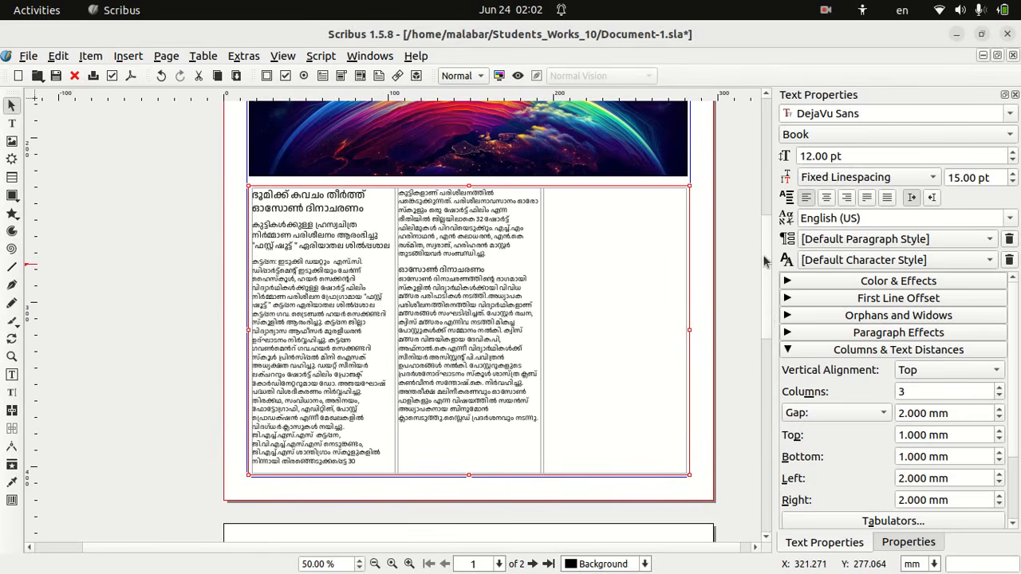
# Step: Draw a text frame about 266 mm wide and 15 mm high between the red divider line and the image
pyautogui.moveTo(763, 261); pyautogui.dragTo(764, 196)
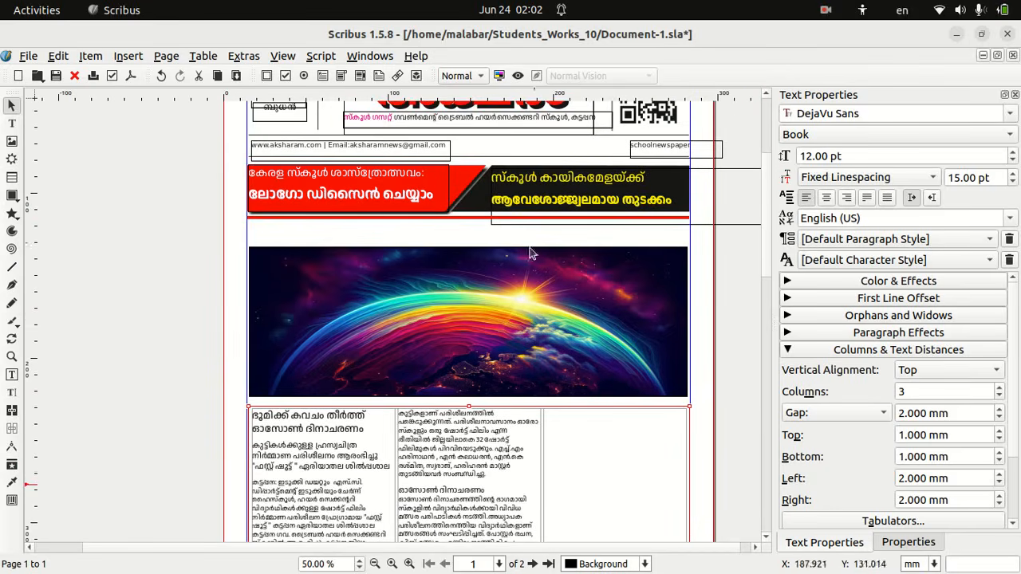
pyautogui.click(11, 124)
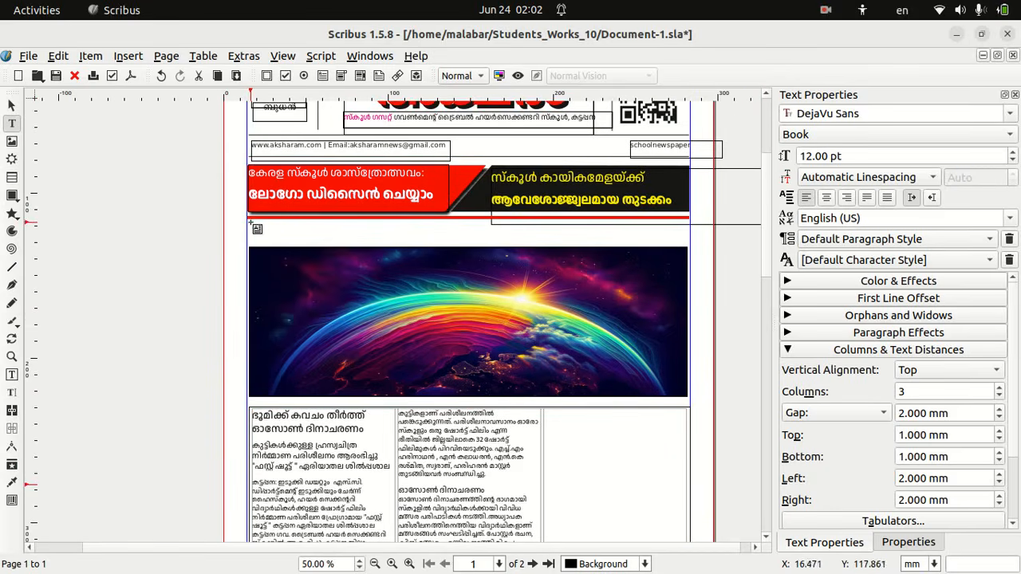
pyautogui.moveTo(249, 222); pyautogui.dragTo(689, 248)
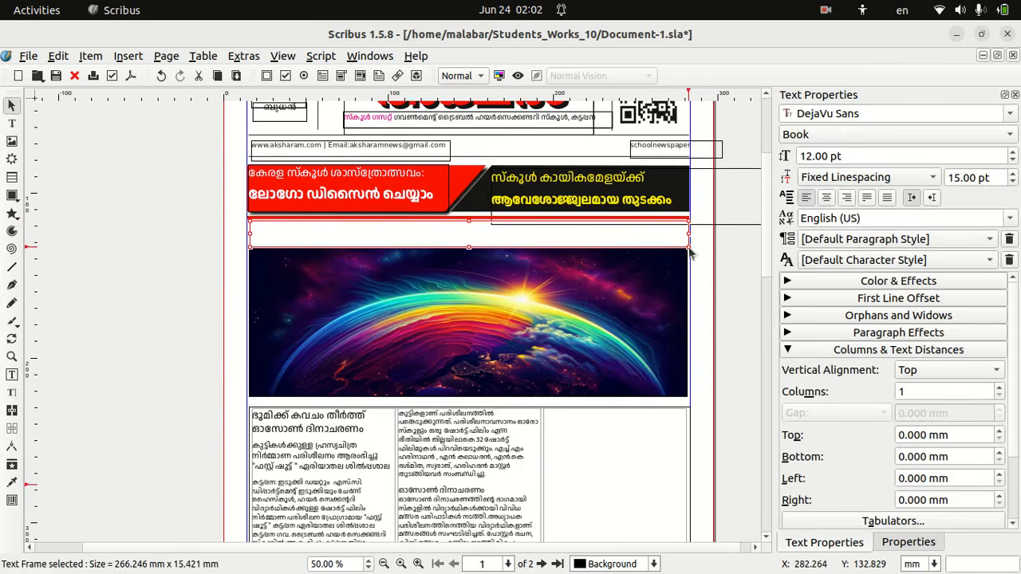
# Step: Move the two-line headline from the start of the article's first column into the empty frame above the image
pyautogui.click(368, 431)
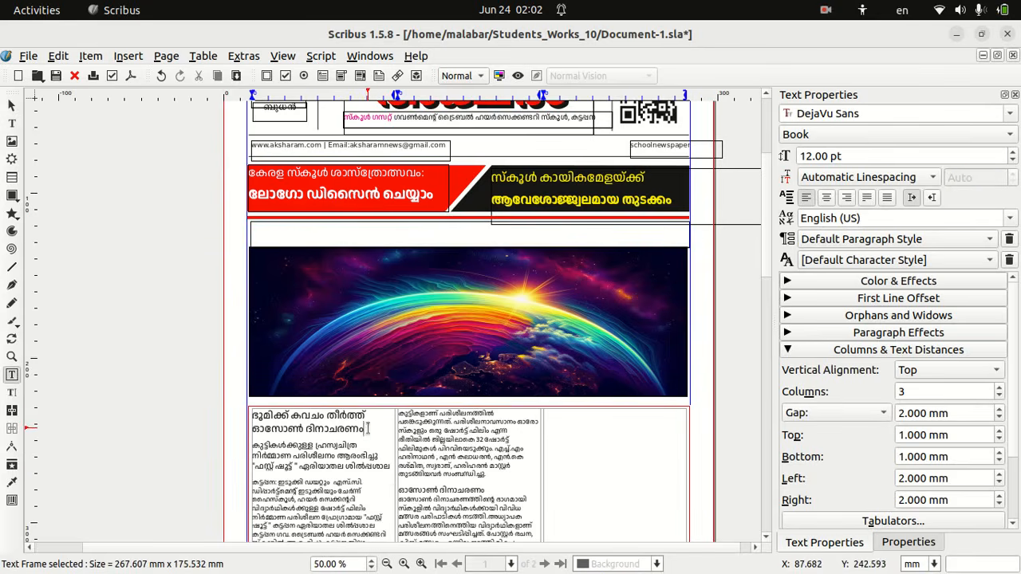
pyautogui.moveTo(368, 432); pyautogui.dragTo(249, 413)
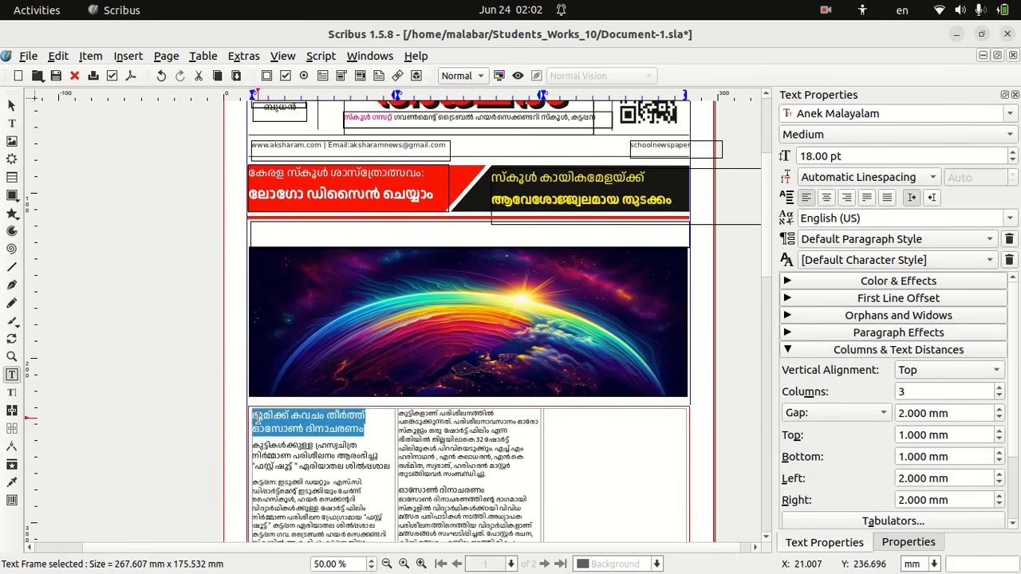
pyautogui.rightClick(256, 419)
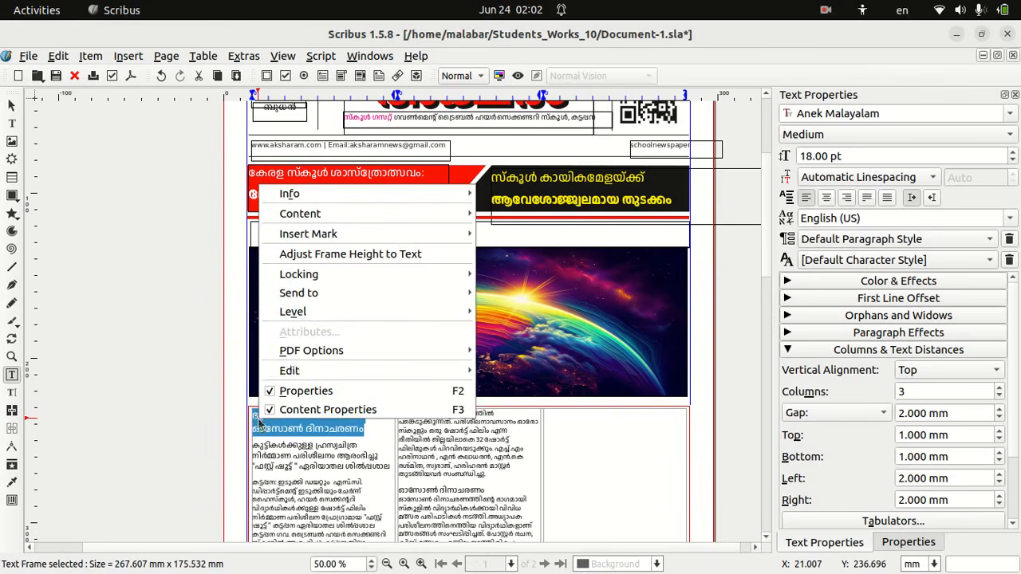
pyautogui.moveTo(404, 373)
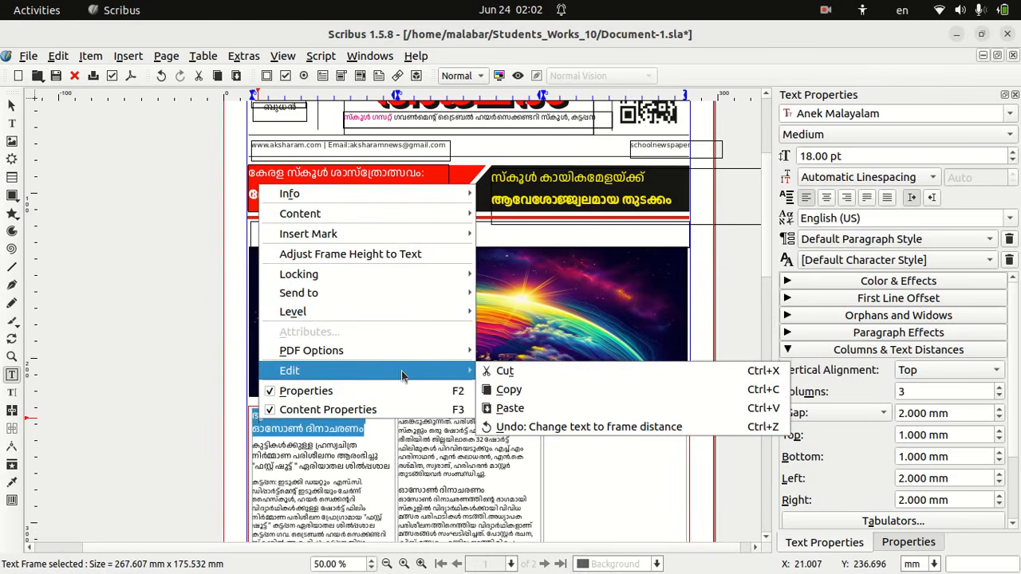
pyautogui.click(499, 371)
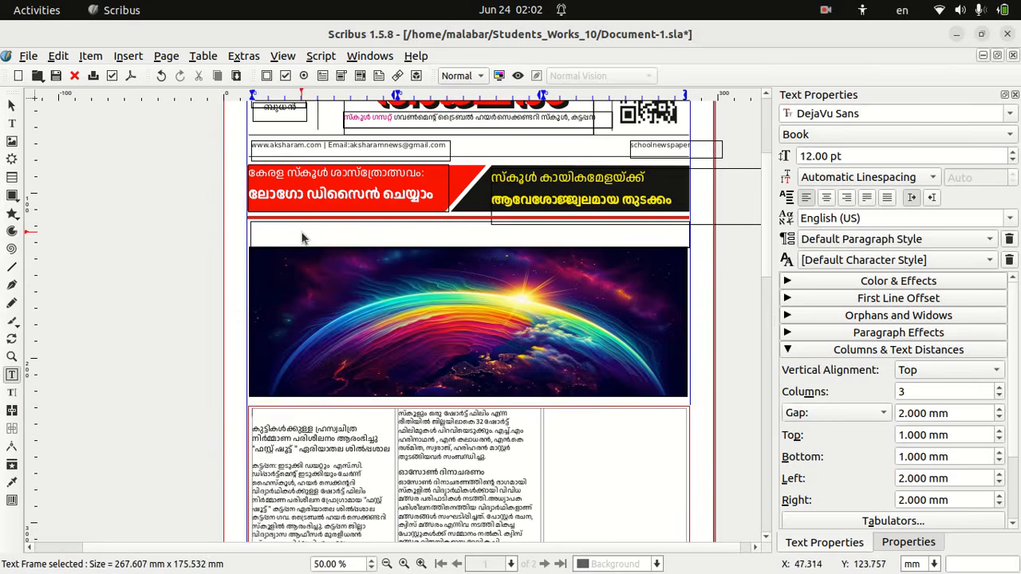
pyautogui.click(301, 237)
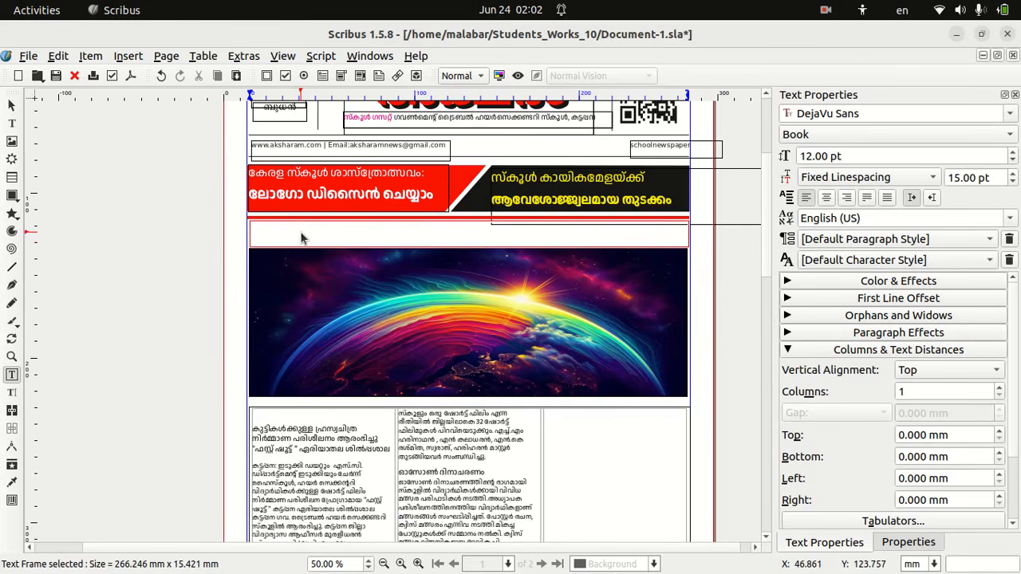
pyautogui.rightClick(302, 237)
pyautogui.moveTo(431, 403)
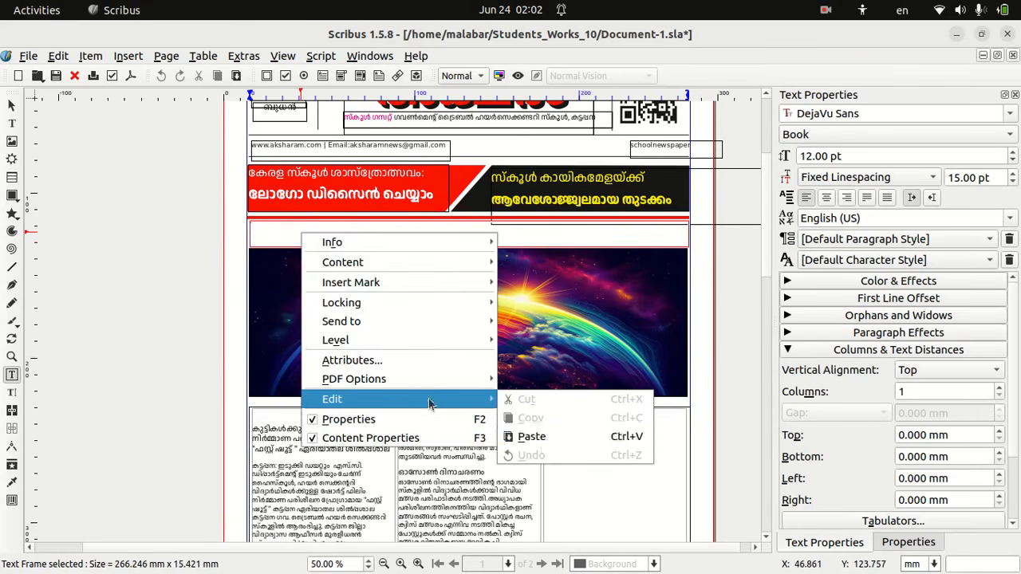
pyautogui.click(535, 439)
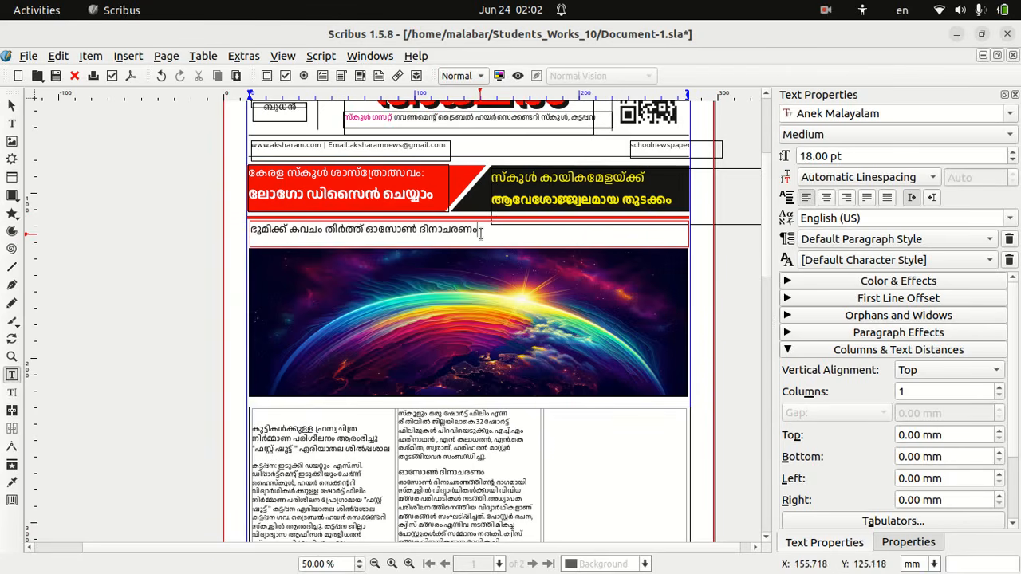
# Step: Enlarge the headline above the image to 34 pt and center it in its frame
pyautogui.moveTo(482, 233); pyautogui.dragTo(253, 231)
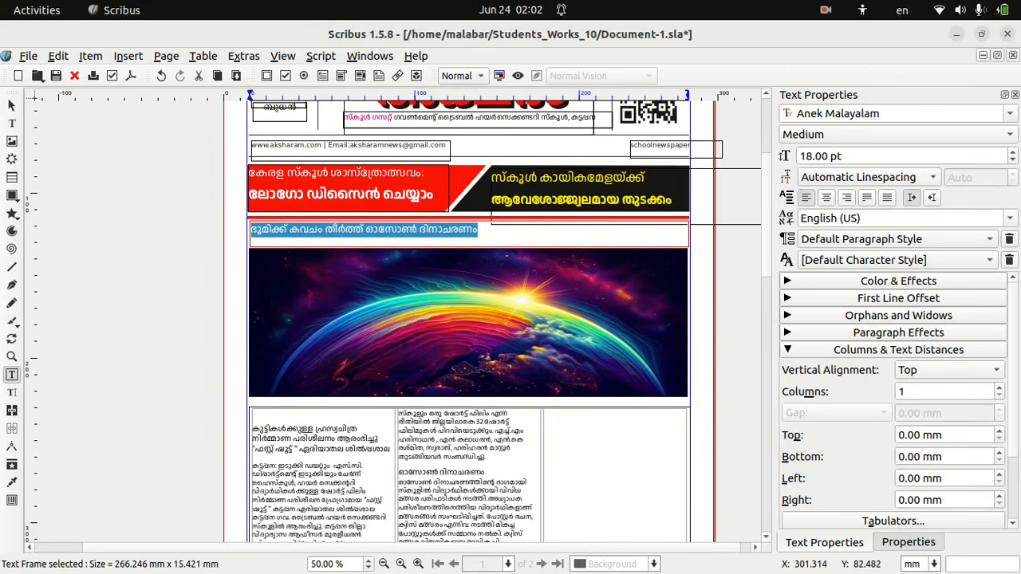
pyautogui.click(1013, 153)
pyautogui.click(1013, 153)
pyautogui.click(1013, 153)
pyautogui.click(1013, 153)
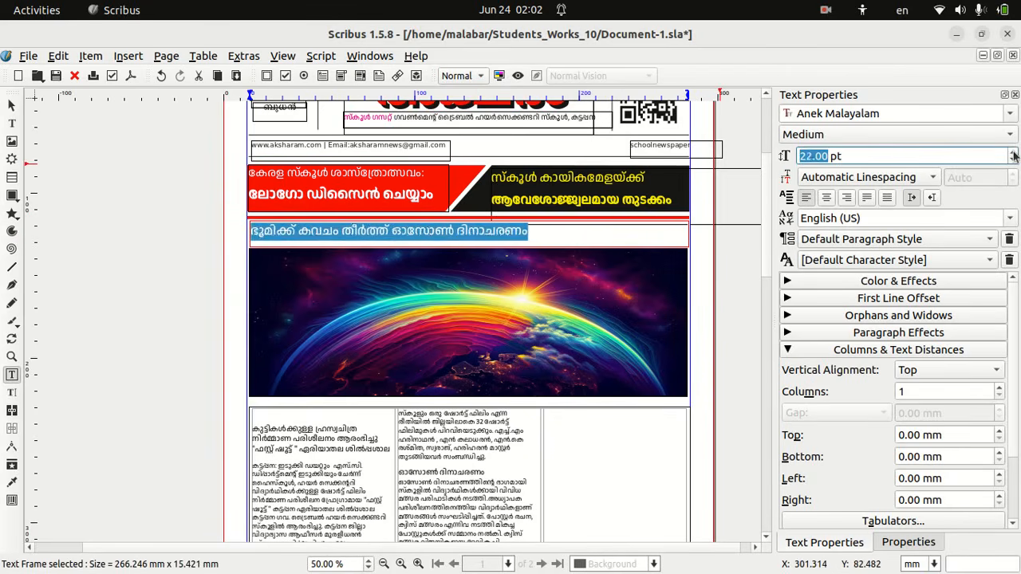
pyautogui.click(1014, 153)
pyautogui.click(1014, 153)
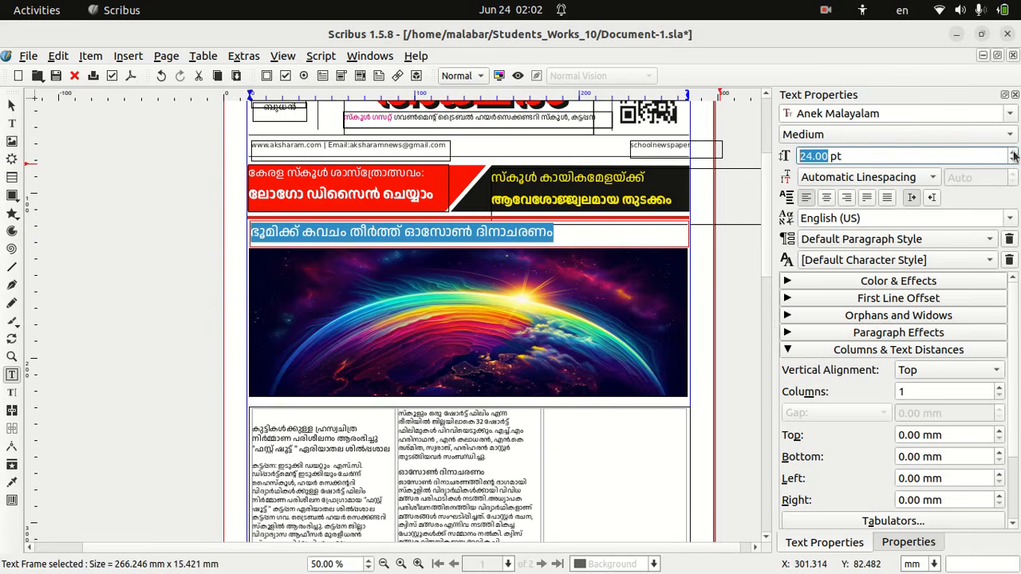
pyautogui.click(1014, 154)
pyautogui.click(1014, 153)
pyautogui.click(1015, 153)
pyautogui.click(1015, 155)
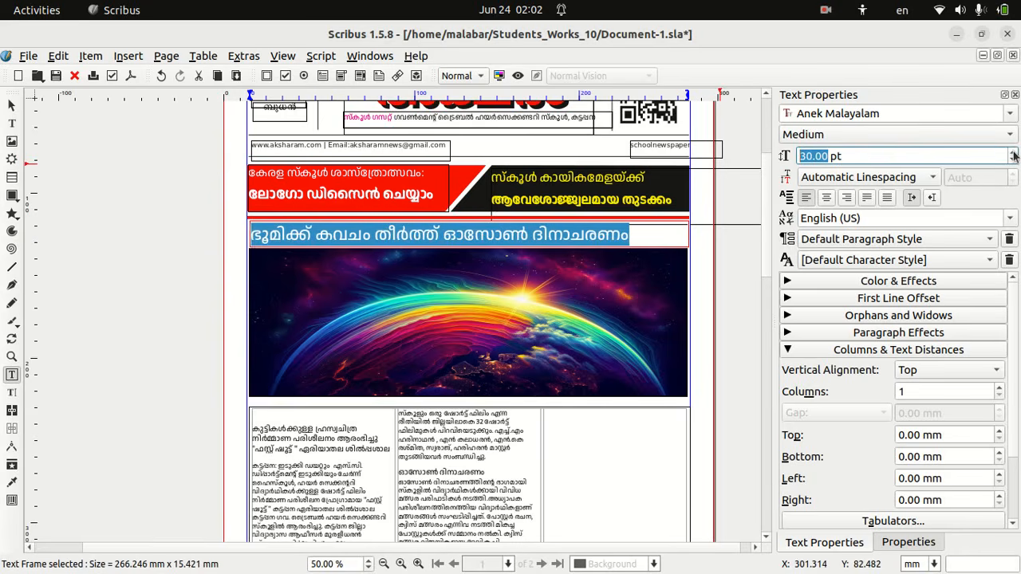
pyautogui.click(828, 198)
pyautogui.click(1012, 154)
pyautogui.click(1012, 154)
pyautogui.click(1012, 154)
pyautogui.click(1012, 154)
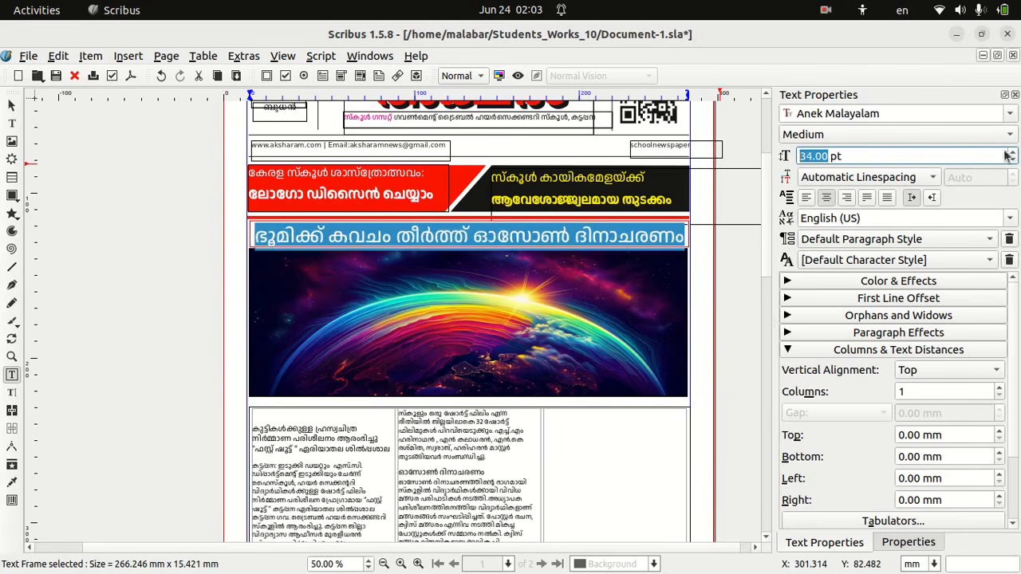
# Step: Set the headline's font size to 33 pt and open its color and effects settings
pyautogui.click(649, 329)
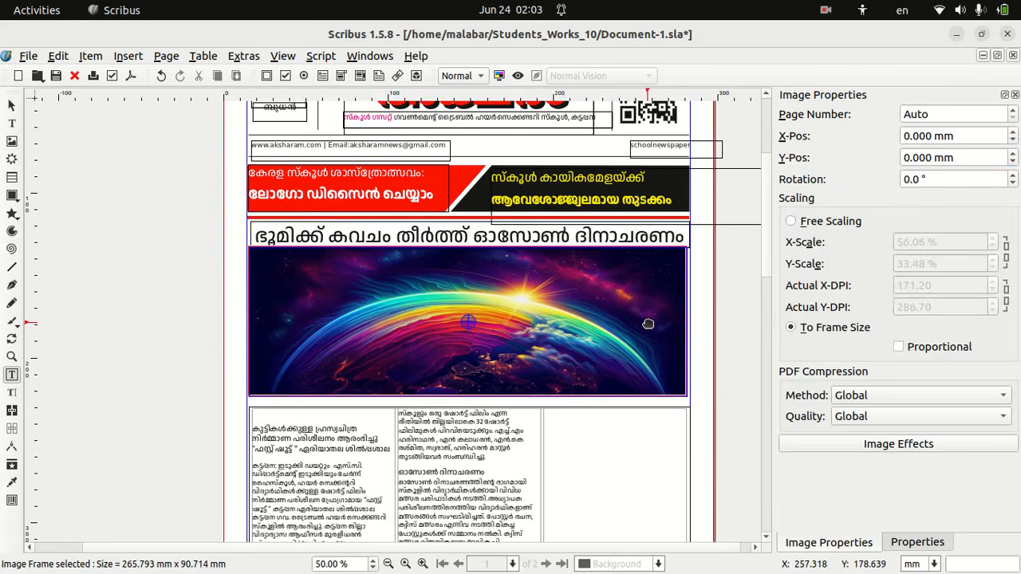
pyautogui.click(523, 237)
pyautogui.press('Home')
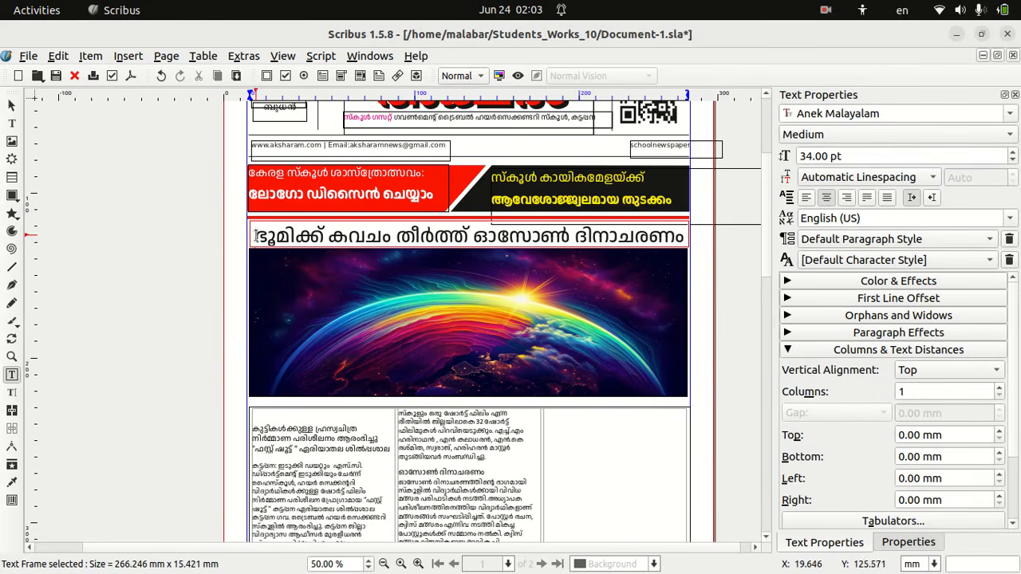
pyautogui.moveTo(256, 236); pyautogui.dragTo(680, 237)
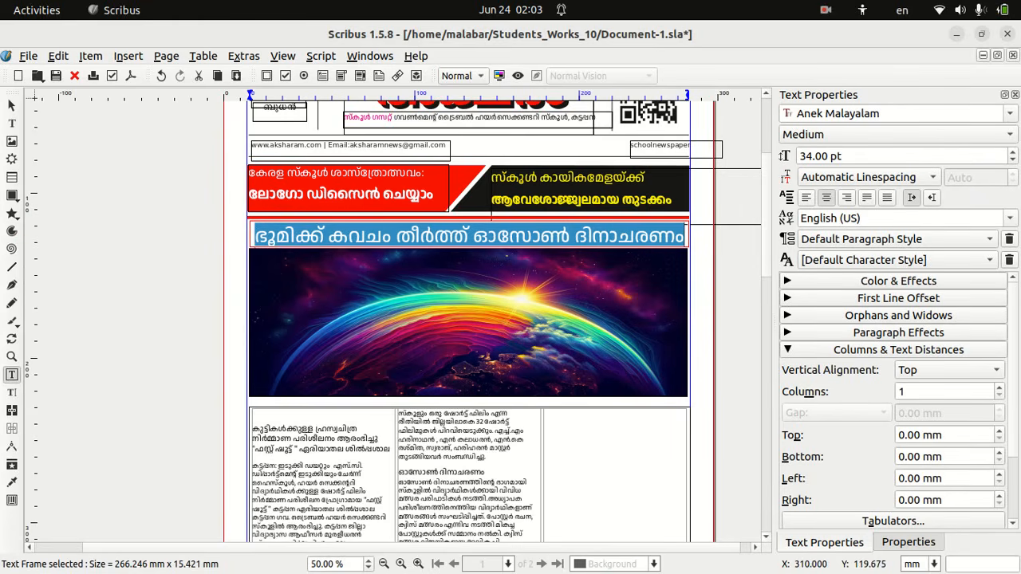
pyautogui.click(1015, 154)
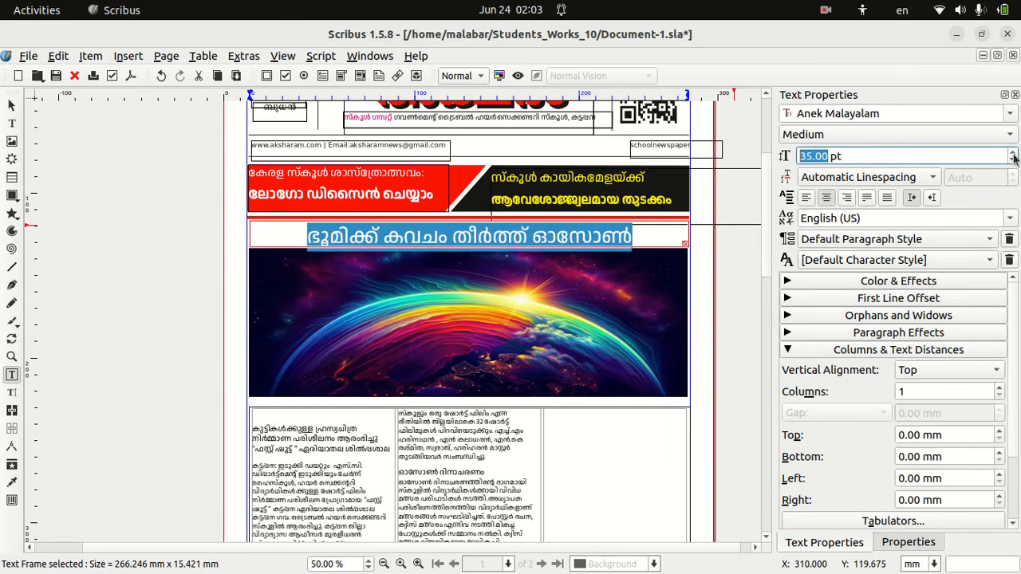
pyautogui.click(1015, 160)
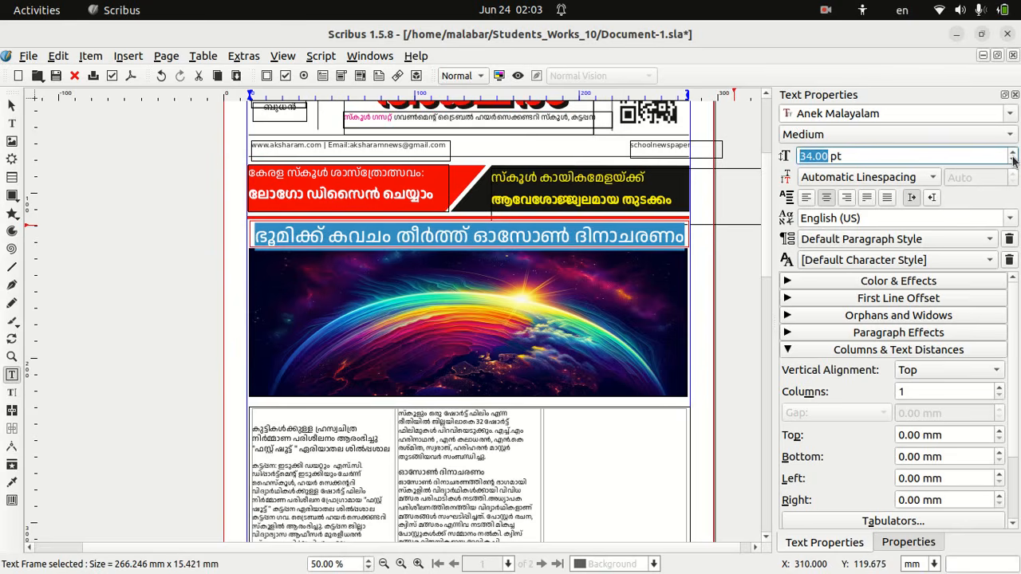
pyautogui.click(1015, 161)
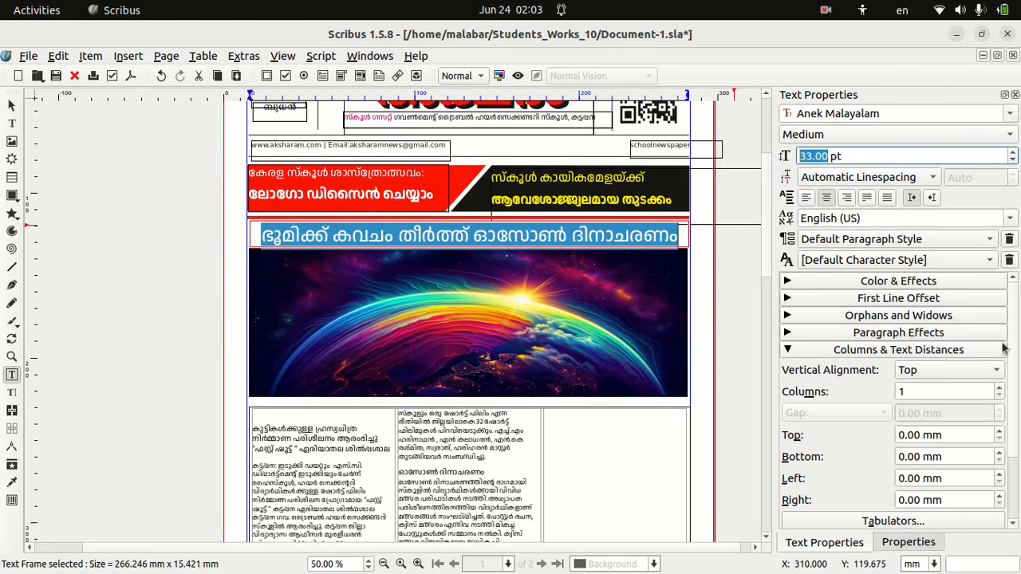
pyautogui.click(954, 283)
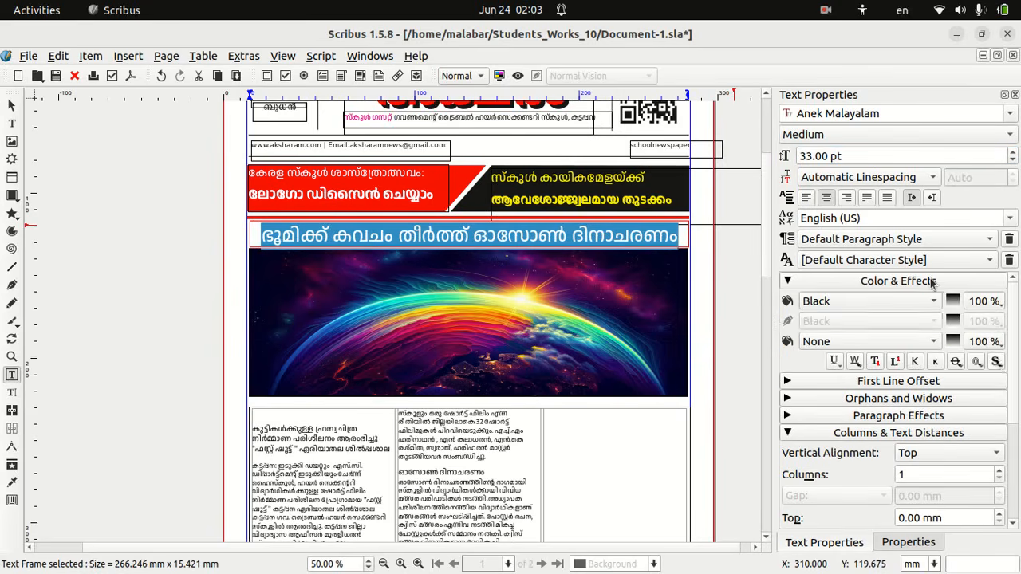
pyautogui.click(645, 319)
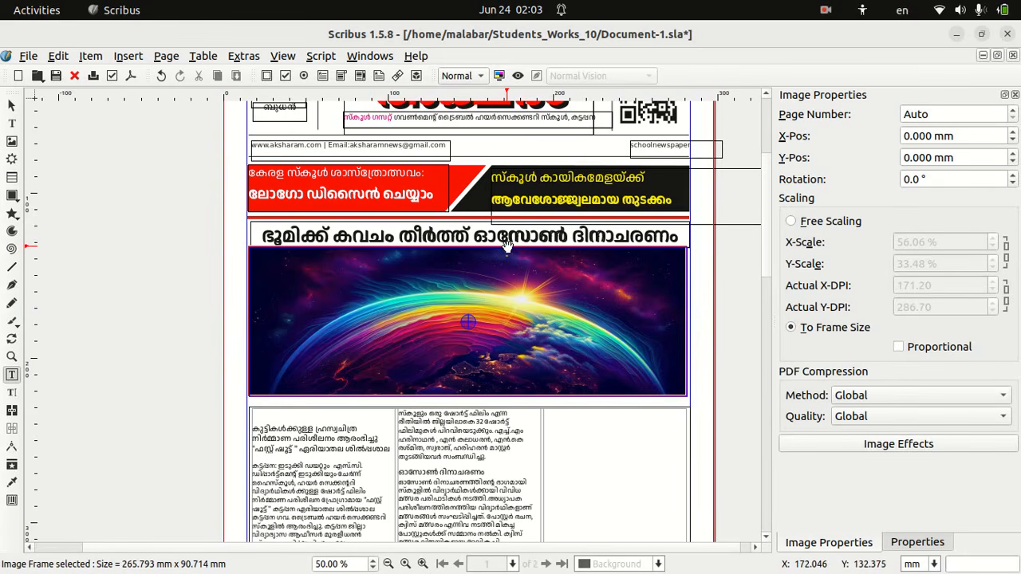
# Step: Draw an image frame about 80 mm wide and 43 mm high over the article's middle column, below its first paragraph
pyautogui.scroll(-3, 766, 251)
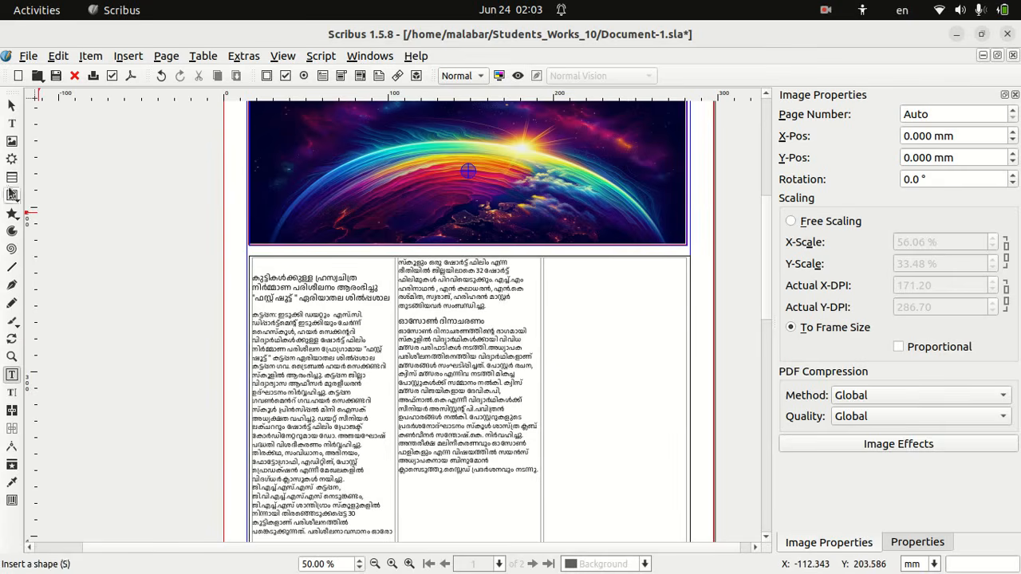
pyautogui.click(14, 145)
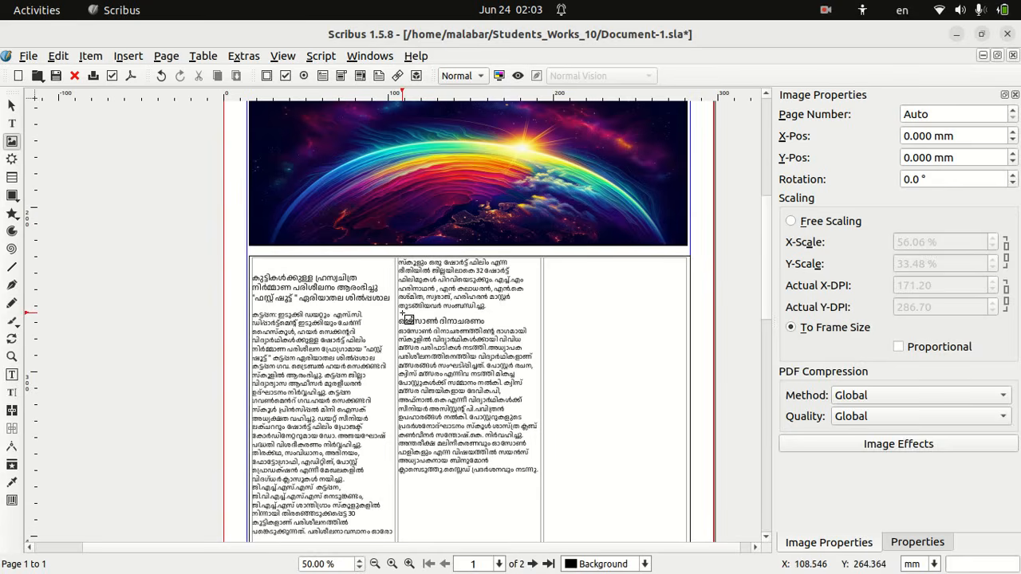
pyautogui.moveTo(400, 313); pyautogui.dragTo(535, 385)
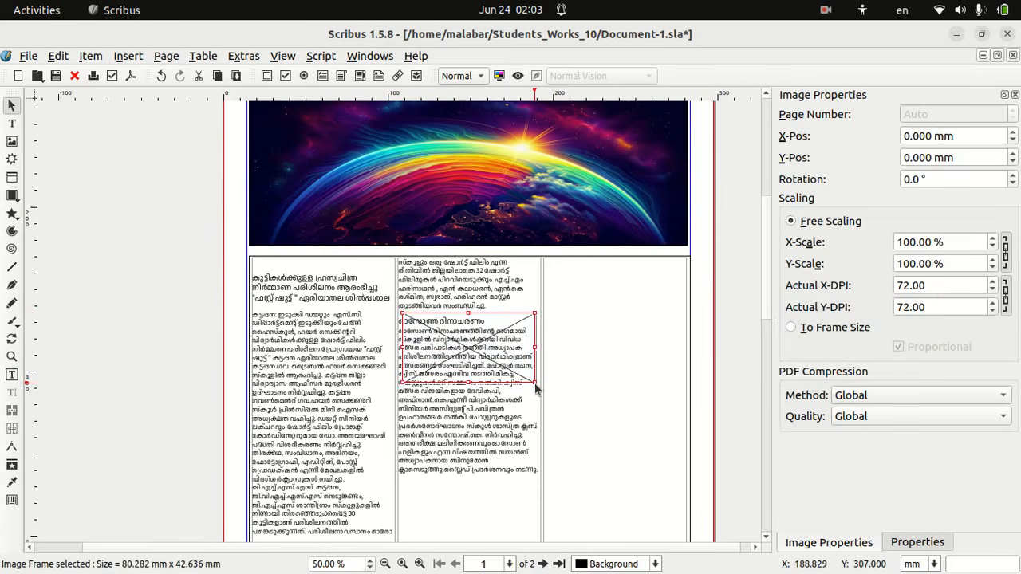
# Step: Load shooting.jpeg from the School_Resources Class_10 Scribus folder into the new image frame
pyautogui.rightClick(460, 337)
pyautogui.moveTo(510, 367)
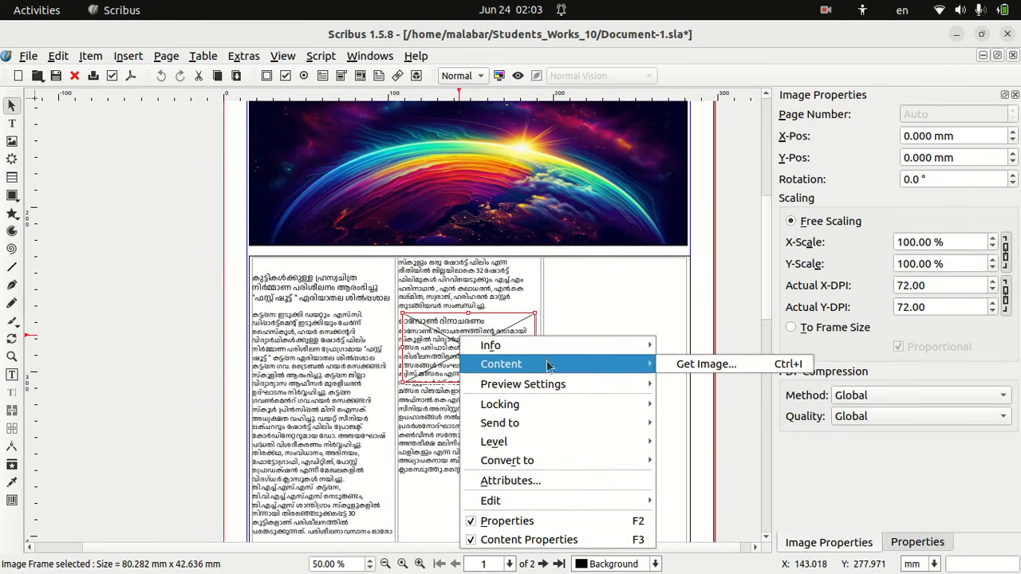
pyautogui.click(666, 364)
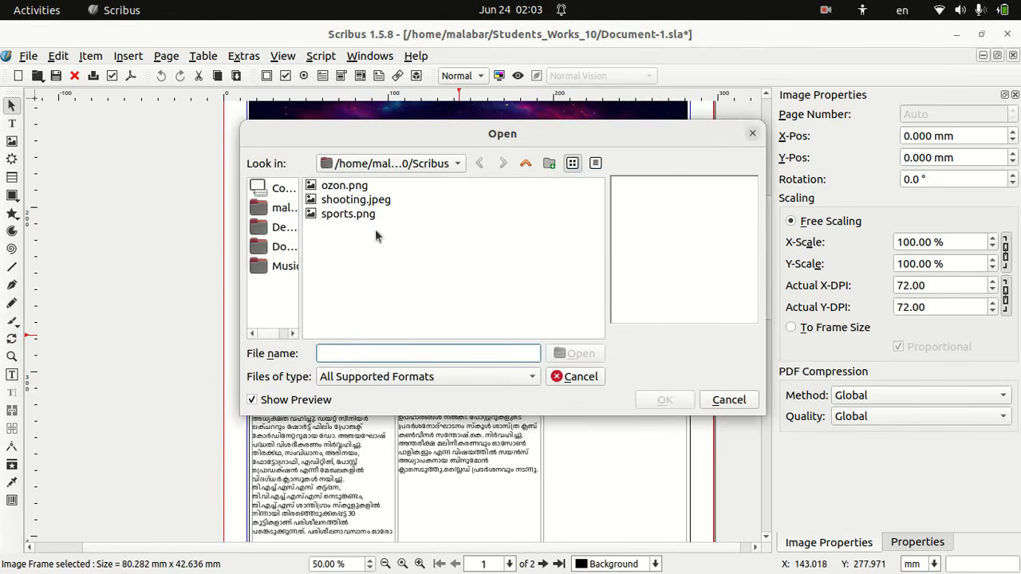
pyautogui.click(292, 209)
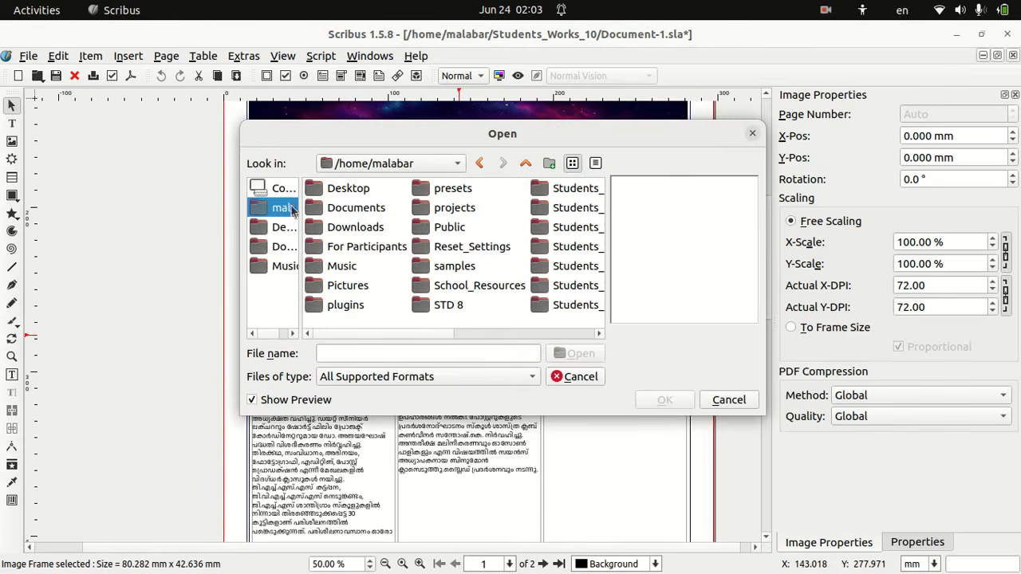
pyautogui.doubleClick(481, 287)
pyautogui.doubleClick(365, 303)
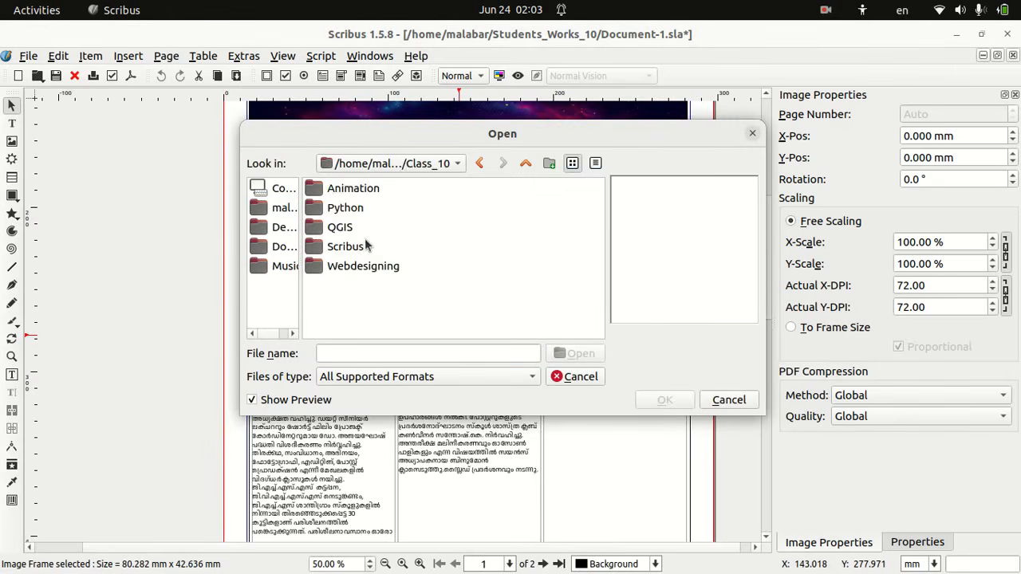
pyautogui.doubleClick(363, 252)
pyautogui.click(360, 202)
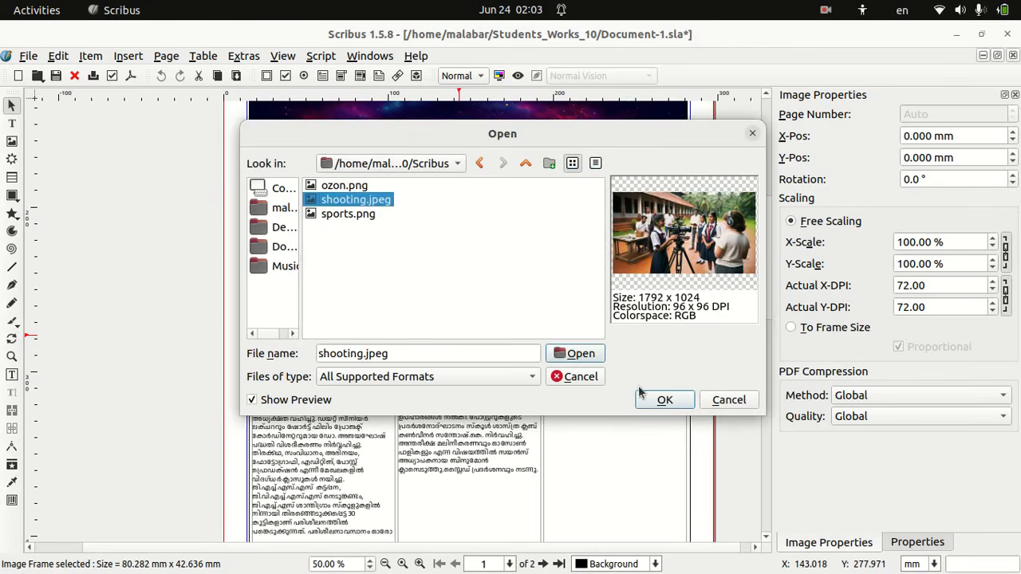
pyautogui.click(649, 405)
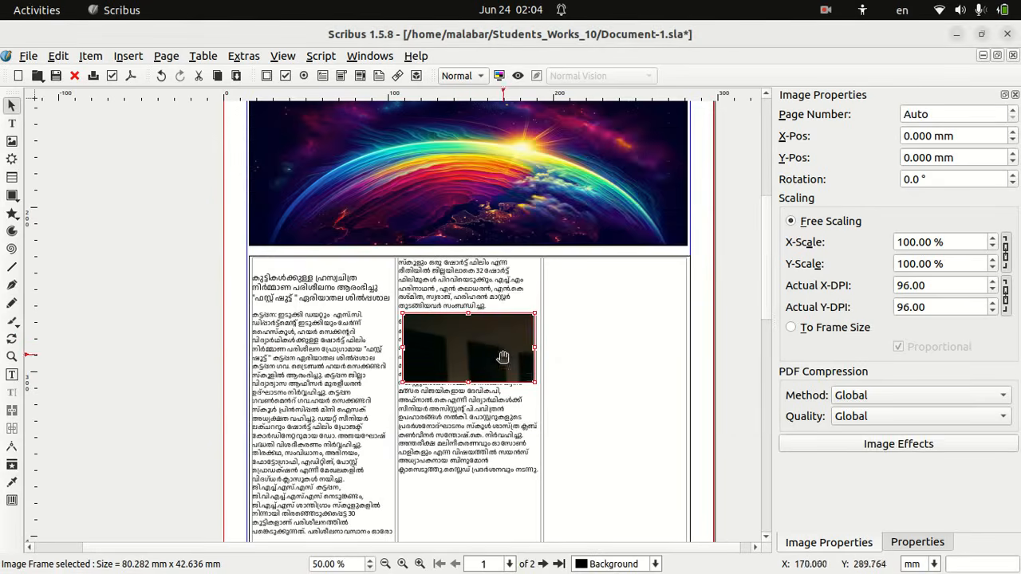
# Step: Scale the shooting photo to fit its frame using Adjust Image to Frame
pyautogui.rightClick(497, 356)
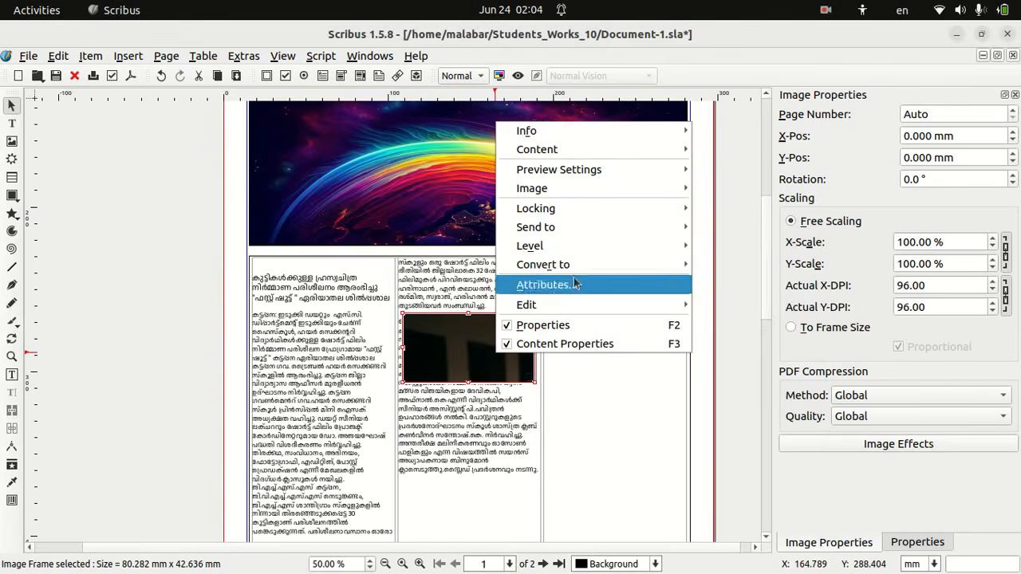
pyautogui.moveTo(564, 206)
pyautogui.moveTo(565, 188)
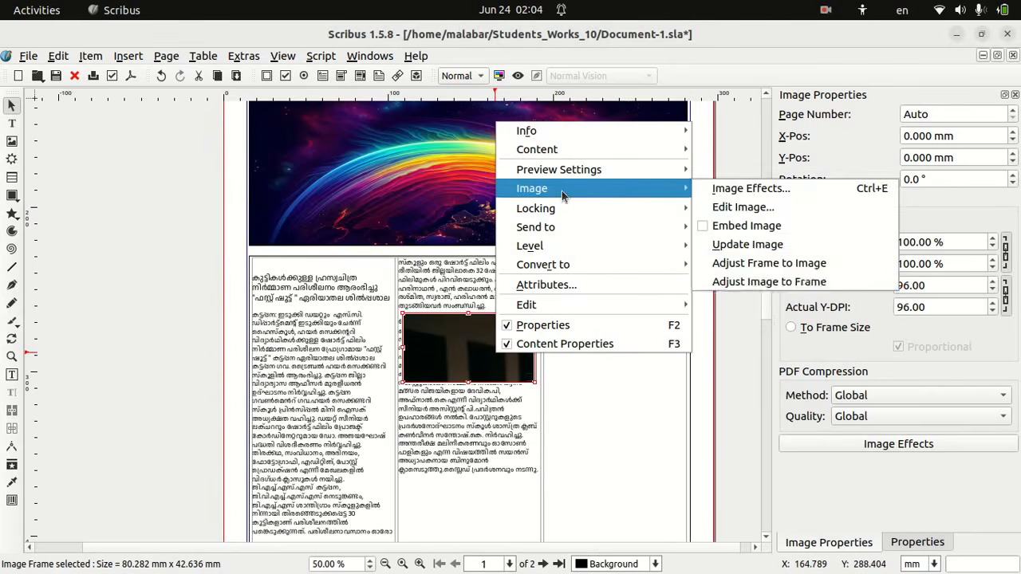
pyautogui.click(722, 283)
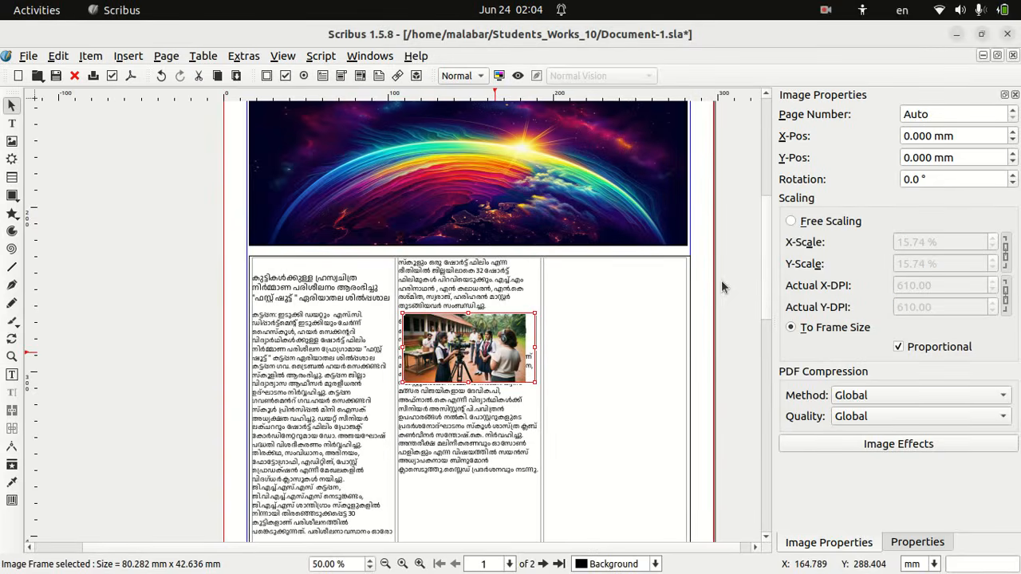
# Step: Shrink the frame to the shooting photo's proportions with Adjust Frame to Image, and refit the image to the frame
pyautogui.rightClick(515, 348)
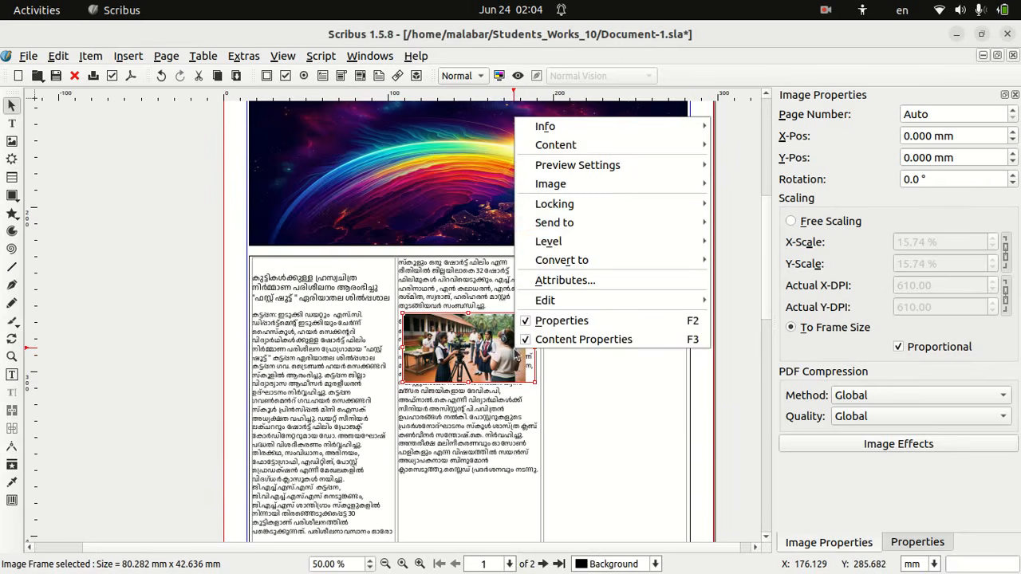
pyautogui.moveTo(585, 193)
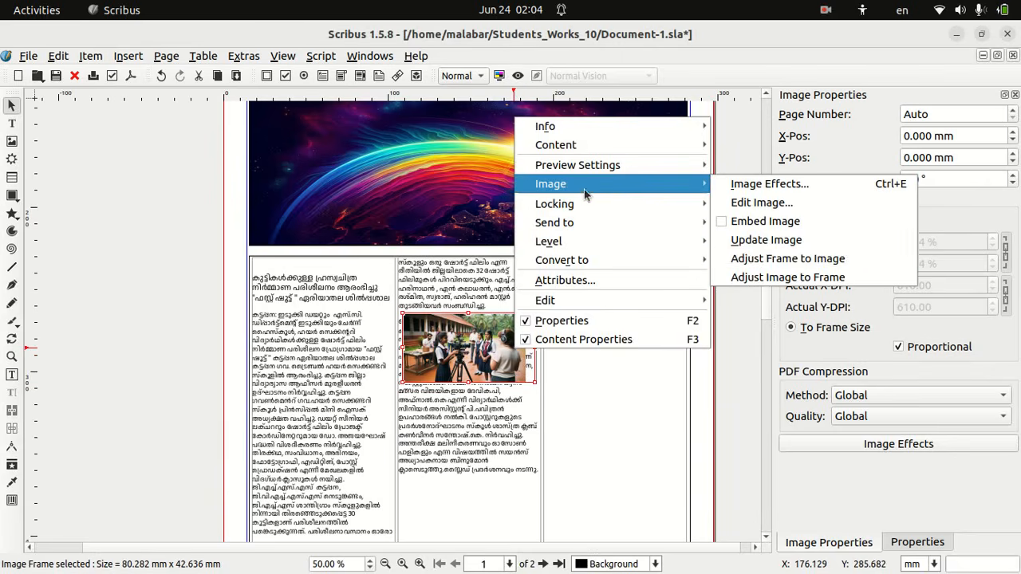
pyautogui.click(754, 258)
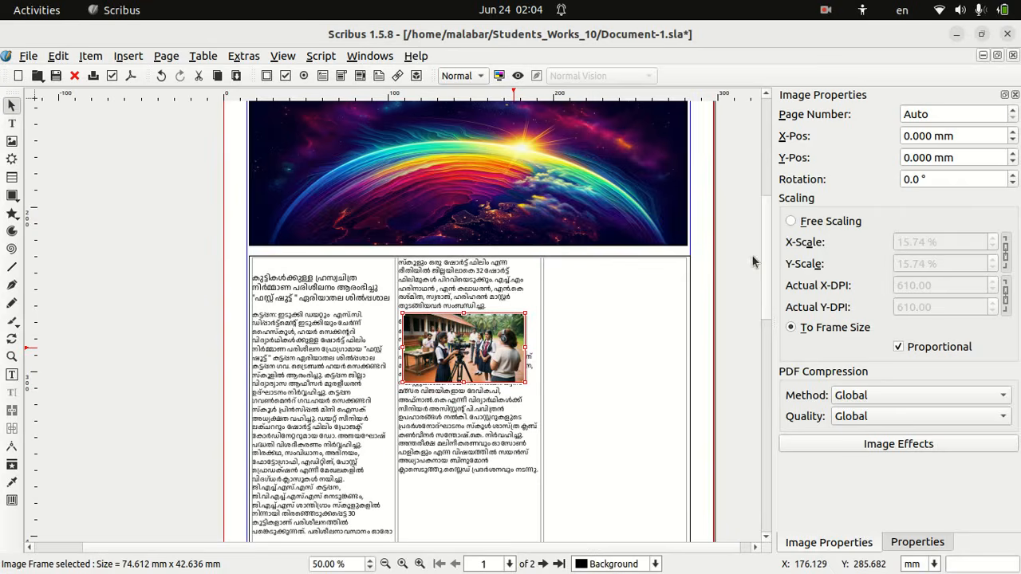
pyautogui.rightClick(499, 347)
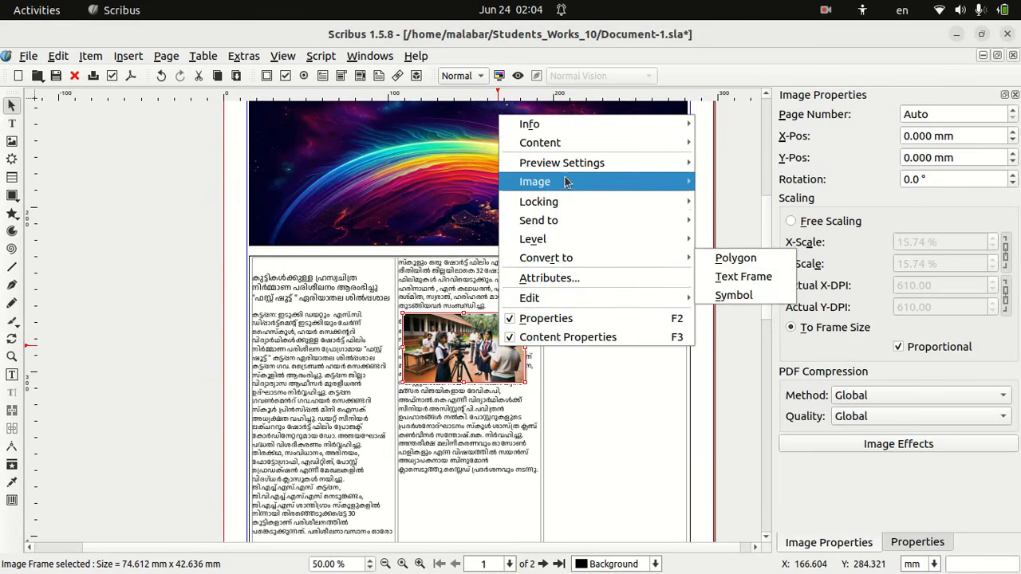
pyautogui.moveTo(567, 181)
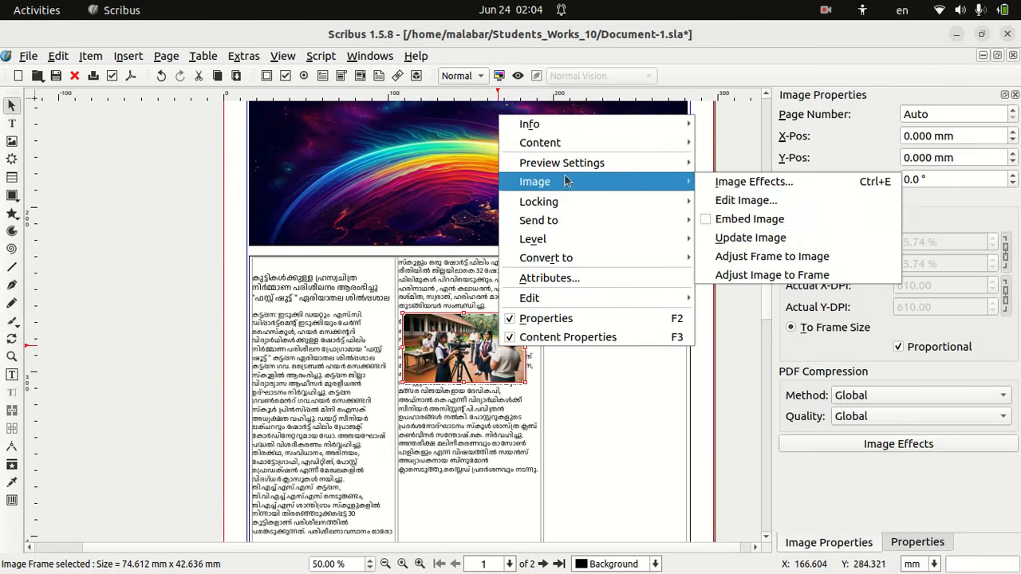
pyautogui.click(755, 275)
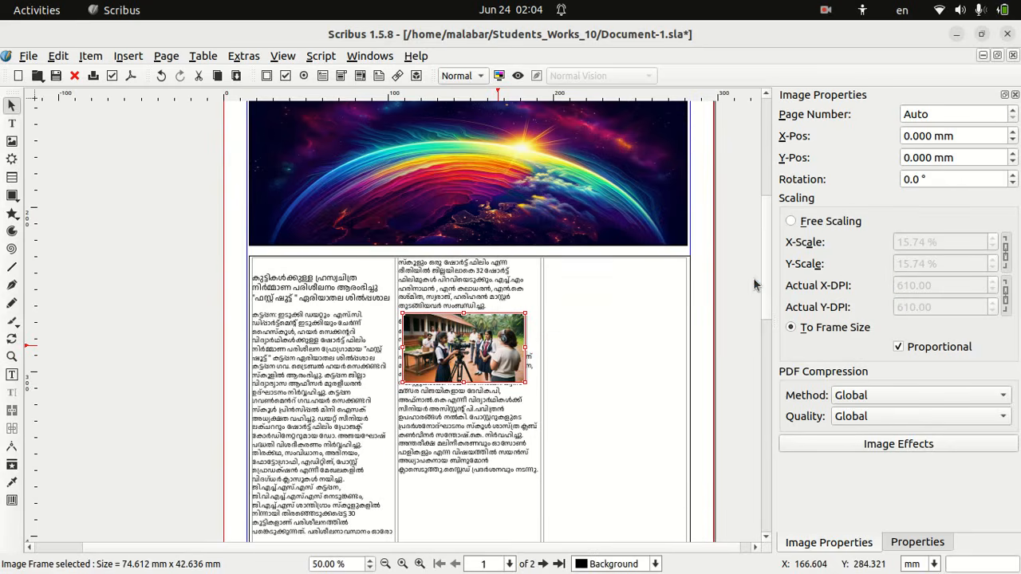
# Step: Make the article text flow around the frame shape of the shooting photo
pyautogui.click(467, 362)
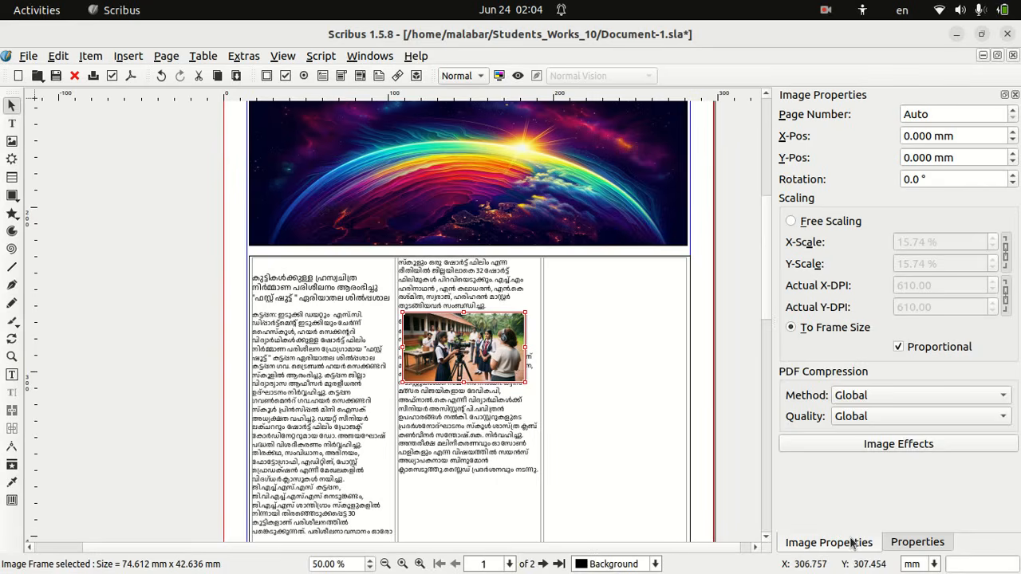
pyautogui.click(918, 542)
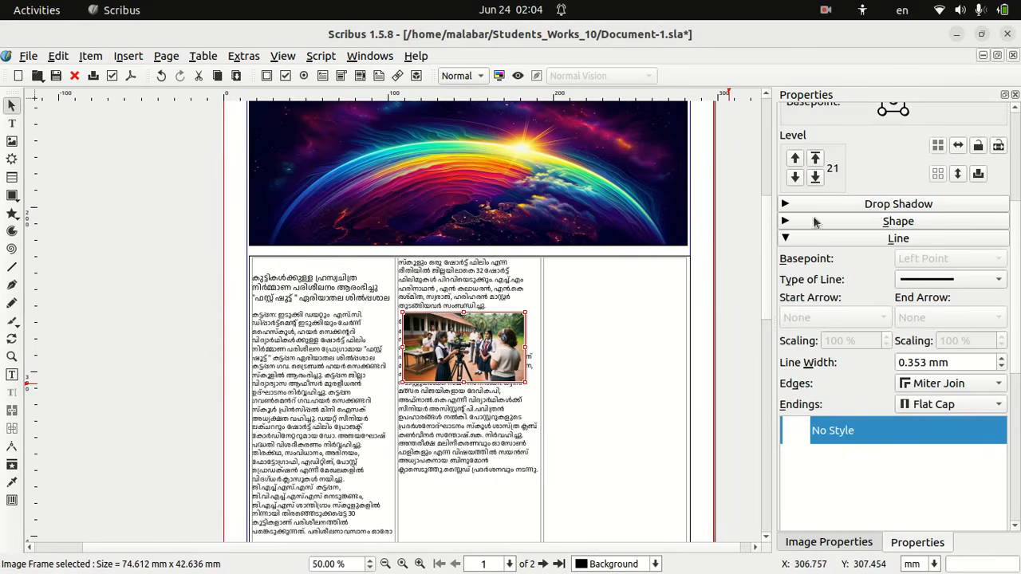
pyautogui.click(781, 227)
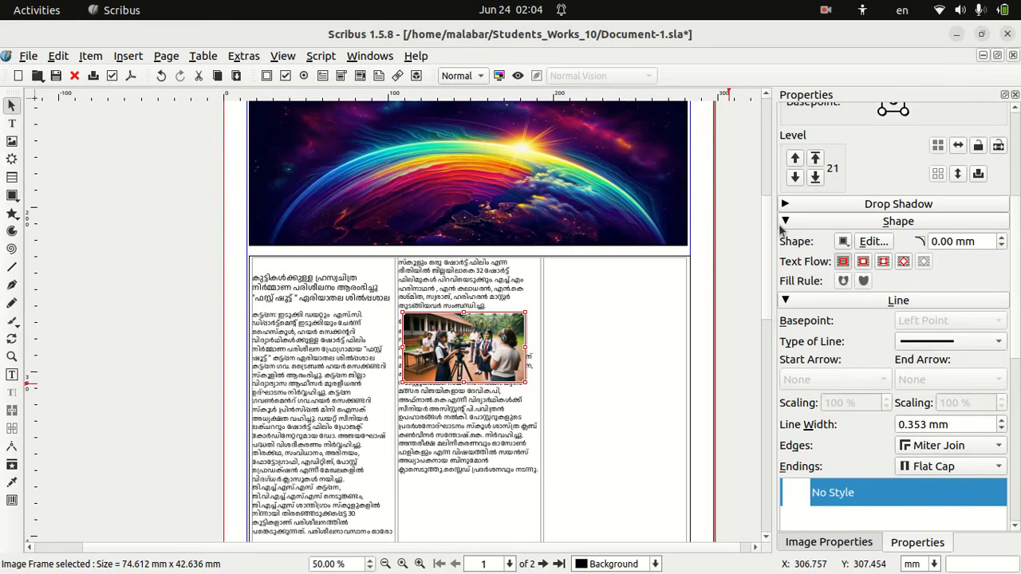
pyautogui.click(863, 263)
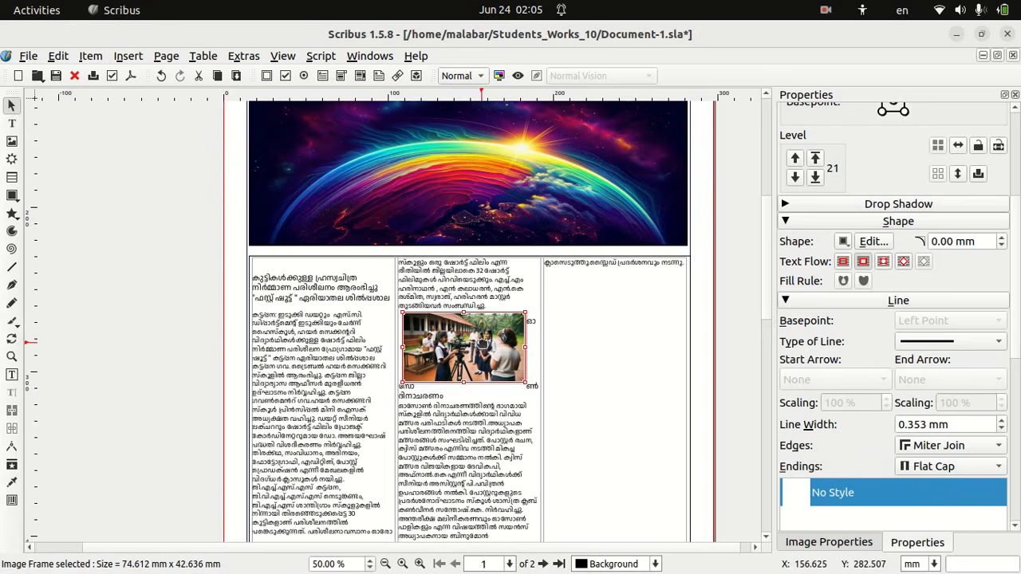
# Step: Try pulling the photo frame's upper-right node inward to see text follow the frame shape, and reset all node edits
pyautogui.doubleClick(523, 319)
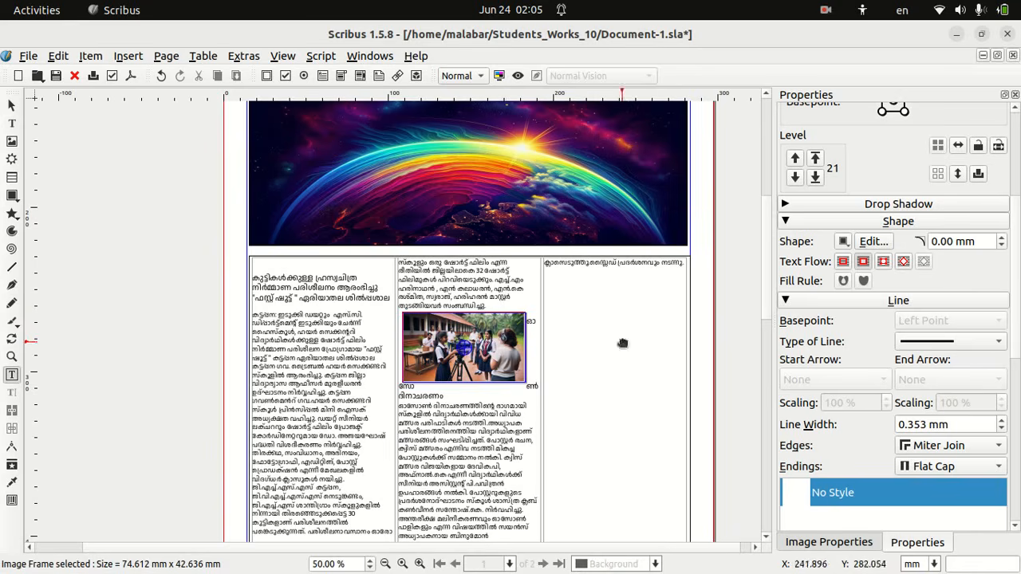
pyautogui.click(531, 337)
pyautogui.click(515, 341)
pyautogui.click(874, 242)
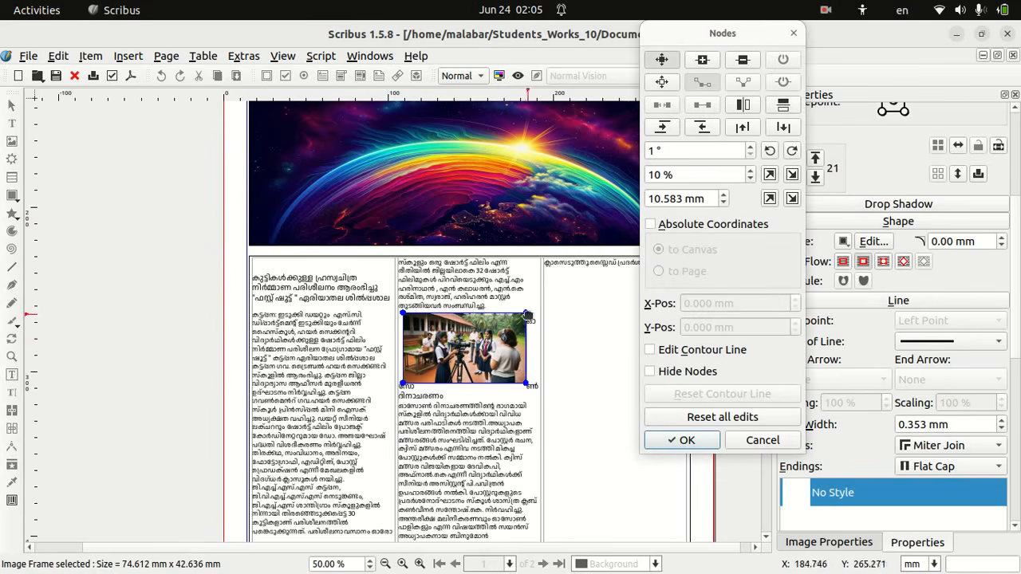
pyautogui.moveTo(524, 315); pyautogui.dragTo(486, 333)
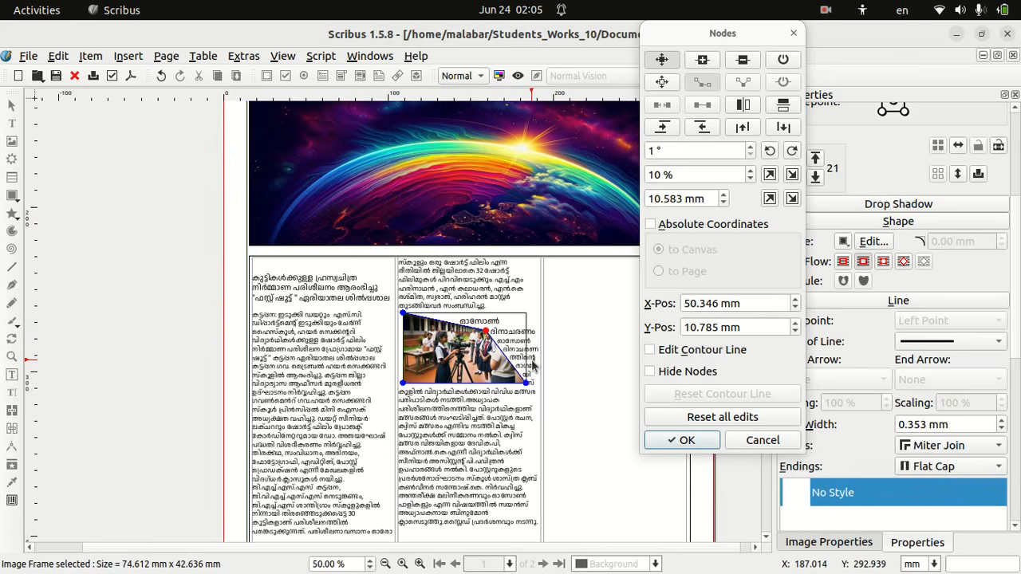
pyautogui.click(722, 418)
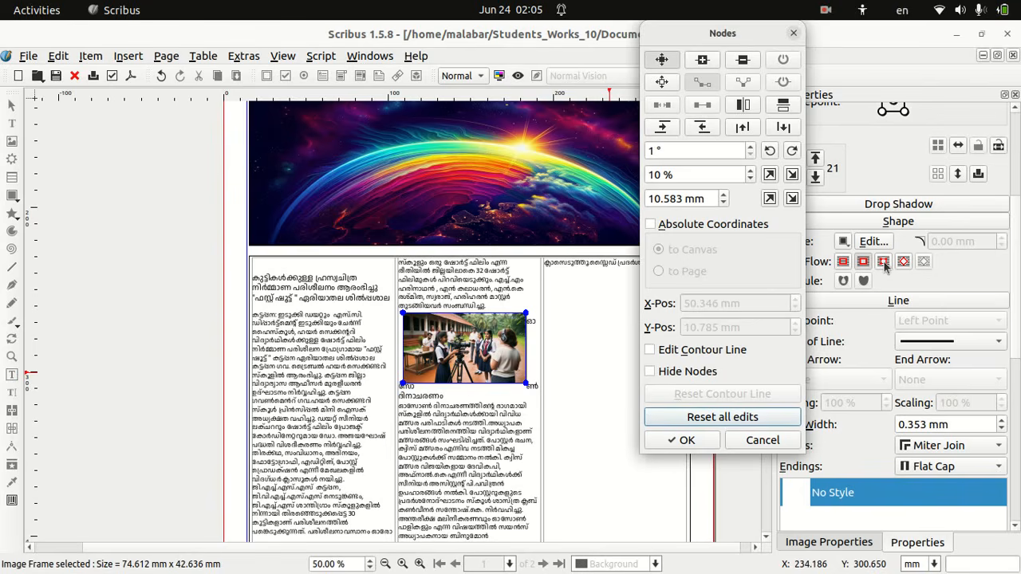
pyautogui.click(683, 441)
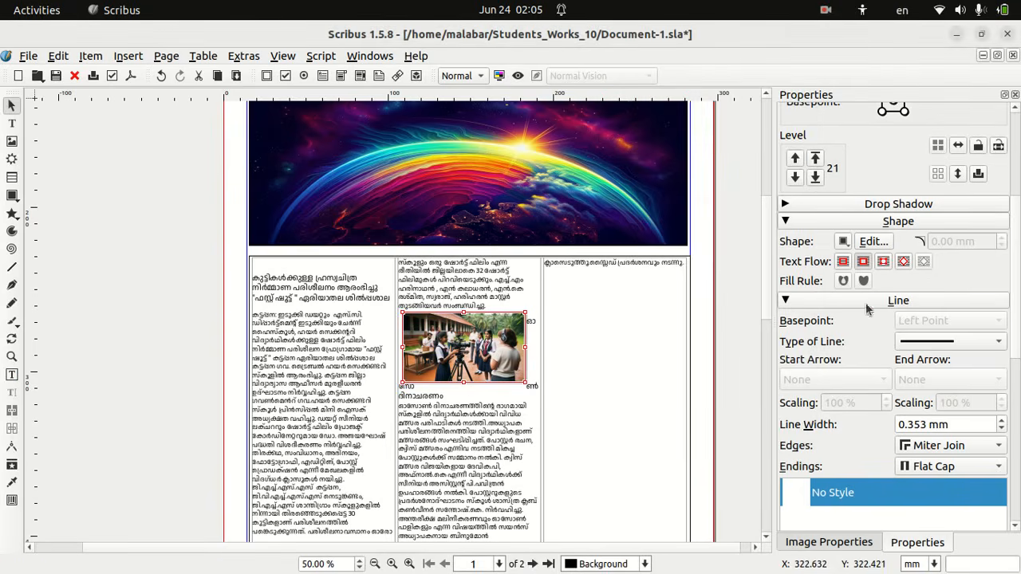
# Step: Switch the photo's text flow to its bounding box, try pulling the upper-right node inward, and reset all node edits
pyautogui.click(880, 262)
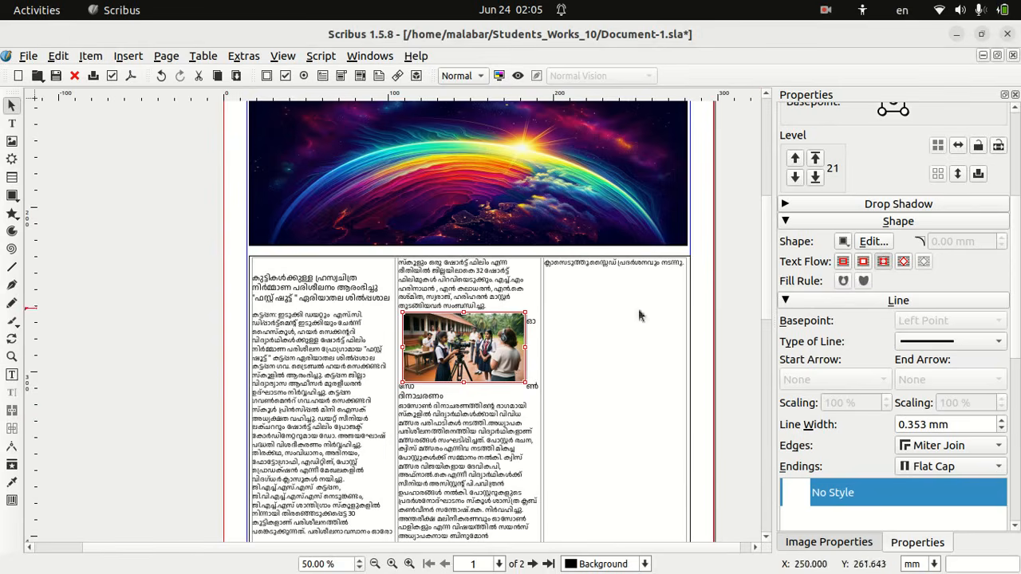
pyautogui.click(883, 244)
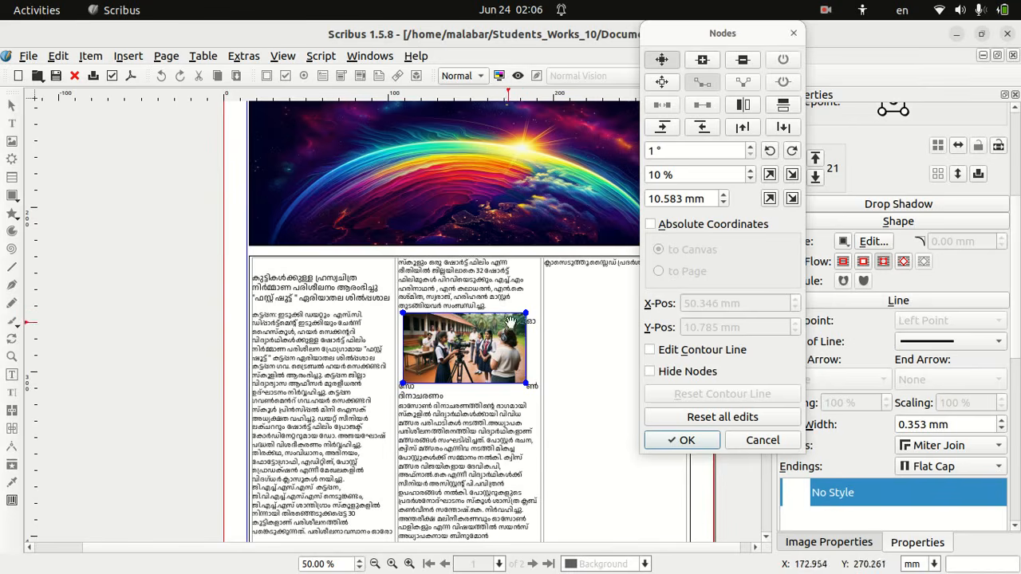
pyautogui.moveTo(526, 315); pyautogui.dragTo(488, 337)
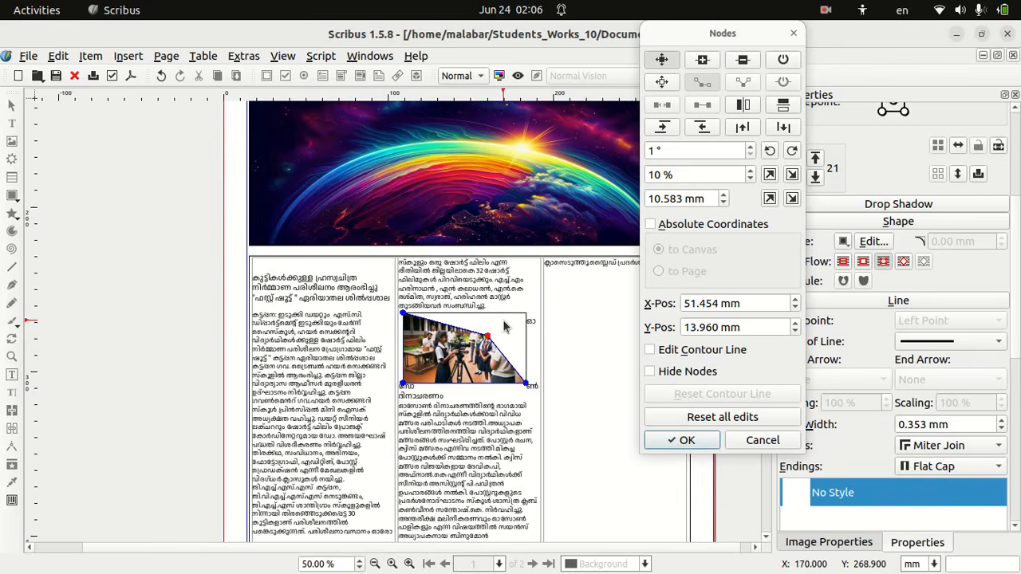
pyautogui.click(754, 418)
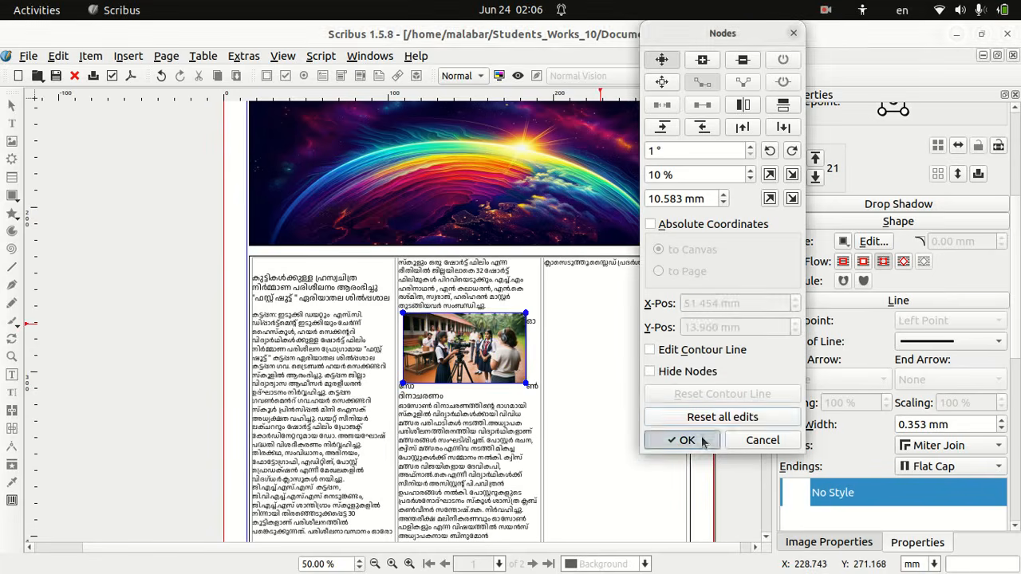
pyautogui.click(684, 440)
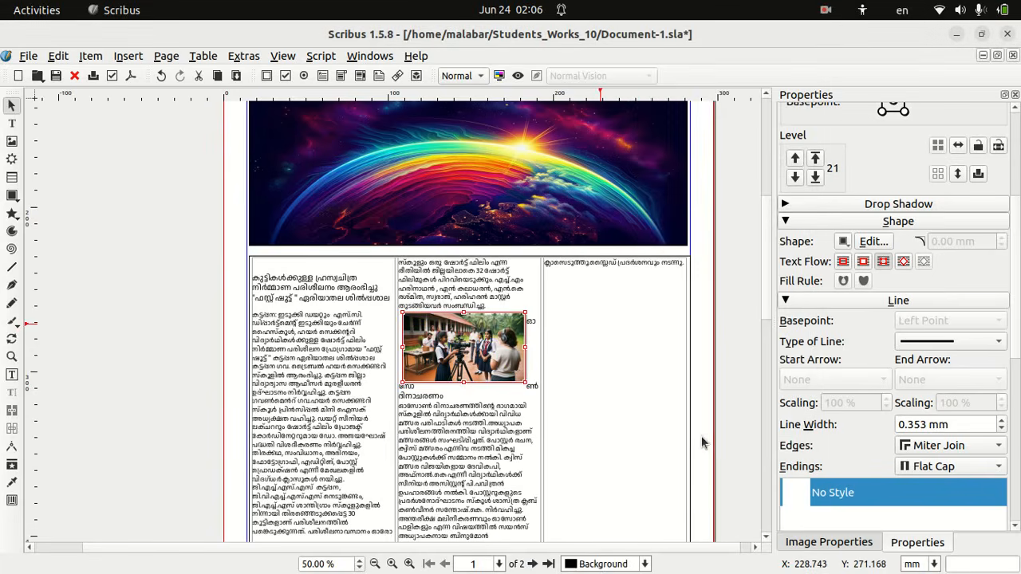
# Step: Wrap the text around the photo along a contour line enlarged by 5 mm, and move the photo slightly down the middle column
pyautogui.click(904, 263)
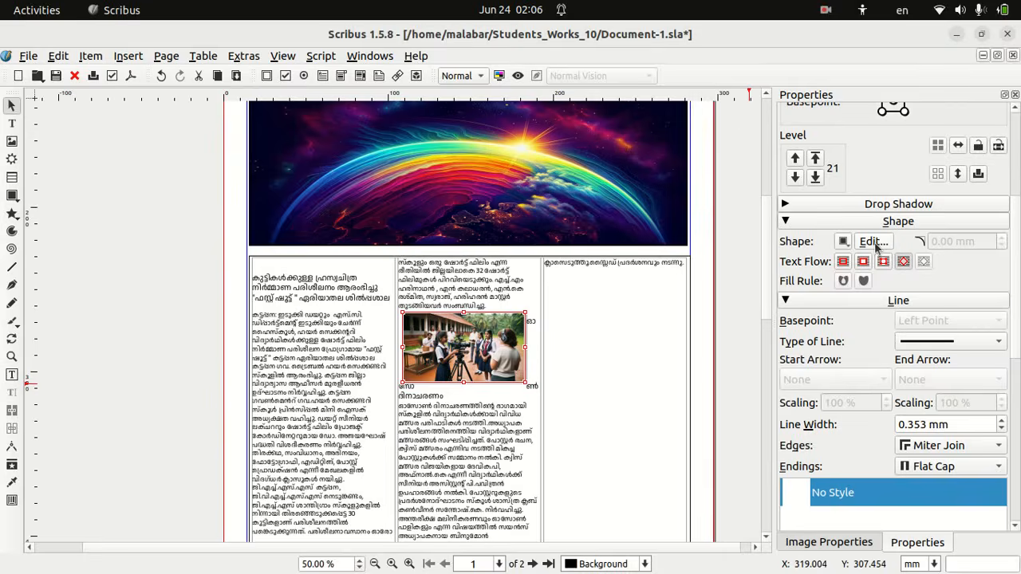
pyautogui.click(874, 245)
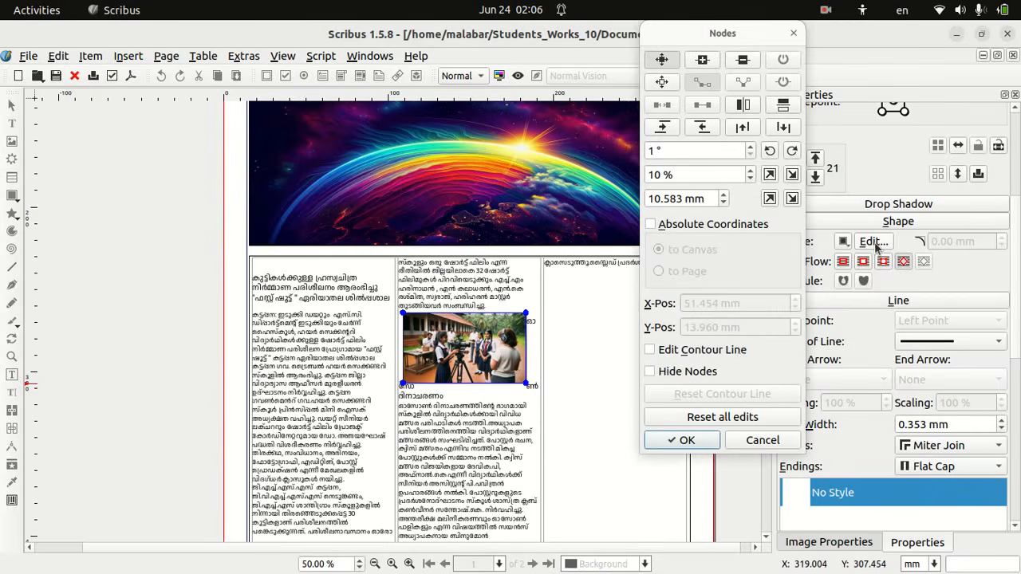
pyautogui.click(649, 351)
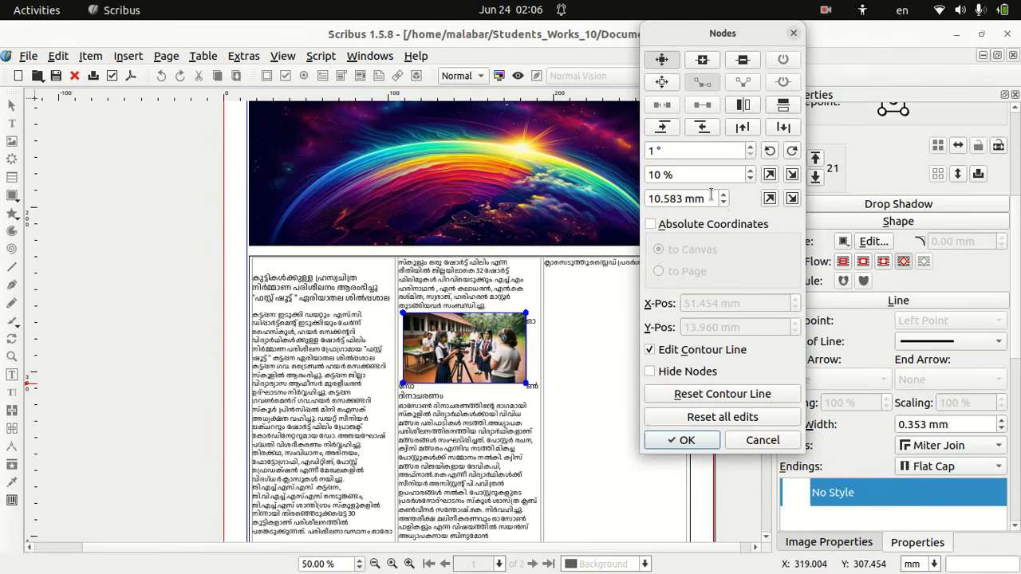
pyautogui.moveTo(711, 195); pyautogui.dragTo(642, 200)
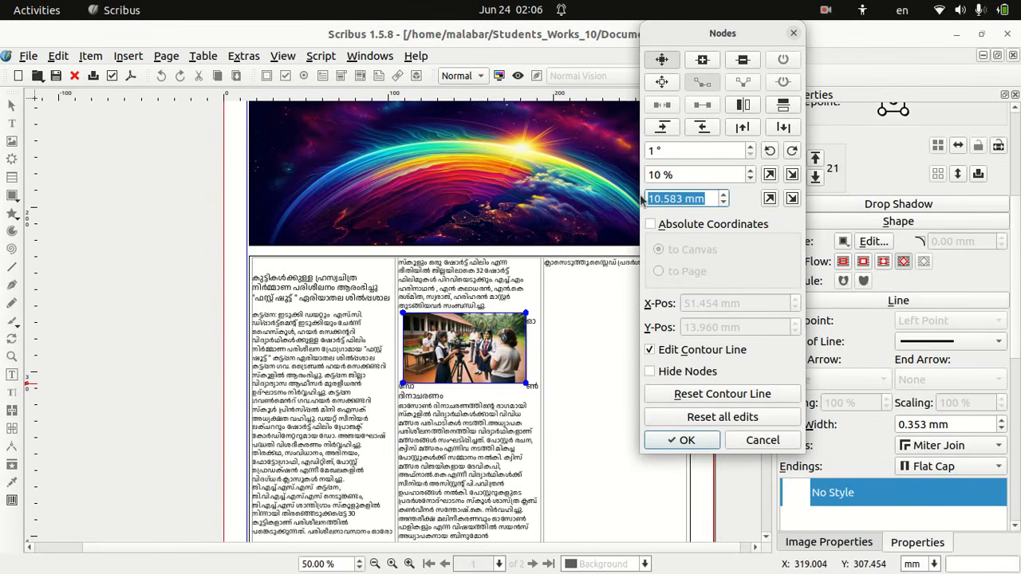
pyautogui.write('5')
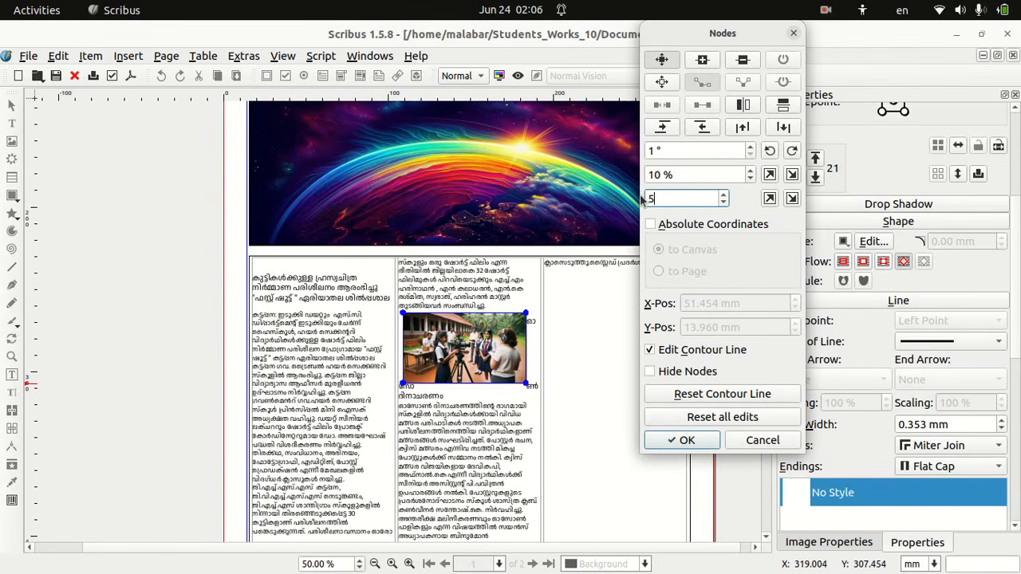
pyautogui.click(770, 198)
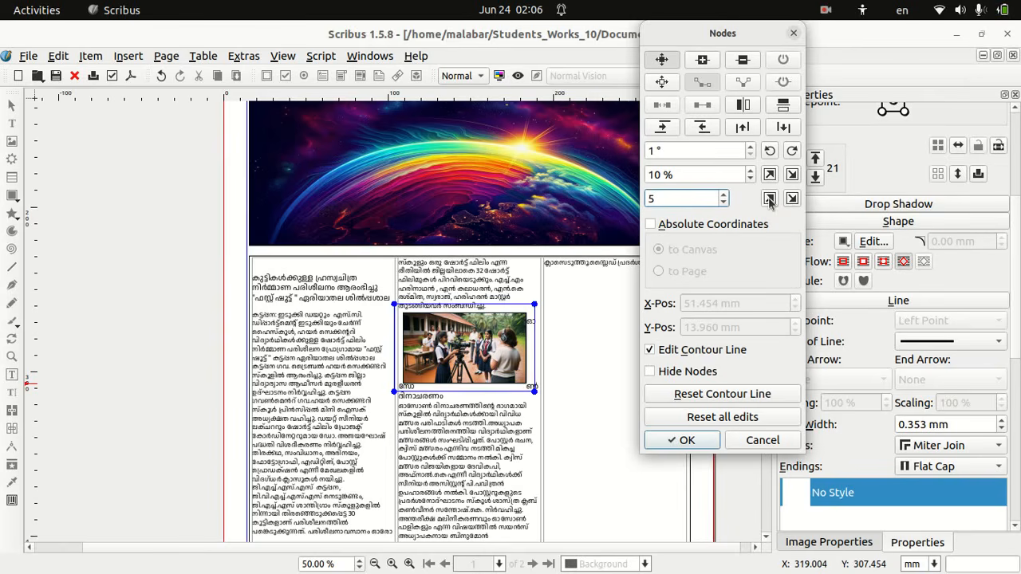
pyautogui.click(710, 442)
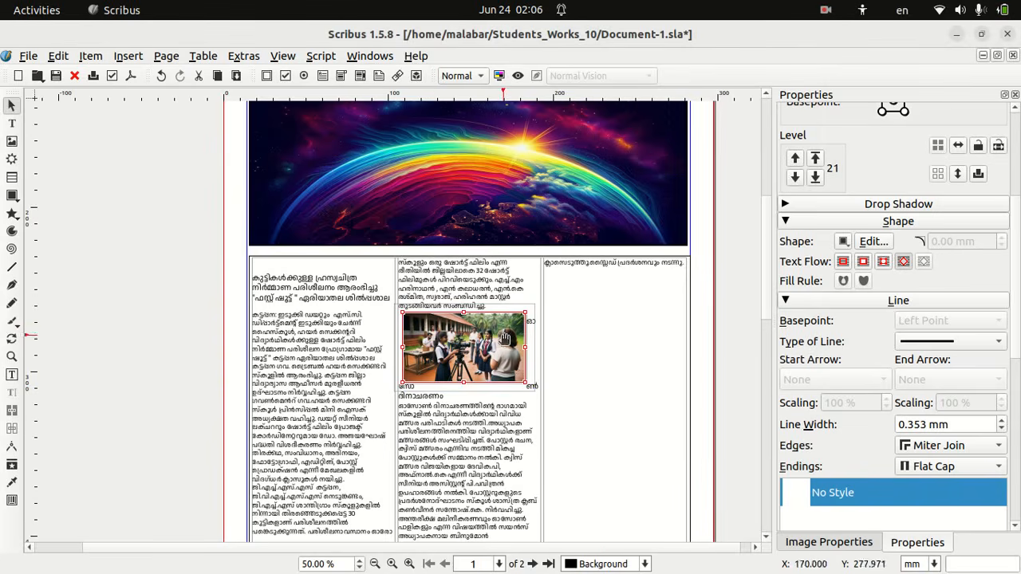
pyautogui.moveTo(501, 343); pyautogui.dragTo(501, 363)
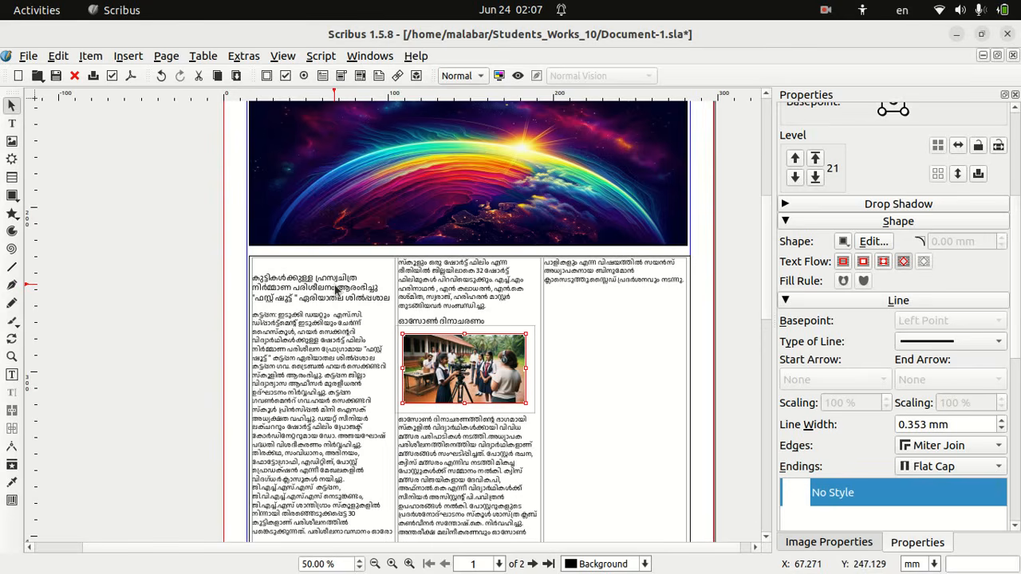
# Step: Break the article headline into three lines, after its first word and before "പരിശീലനം"
pyautogui.click(314, 279)
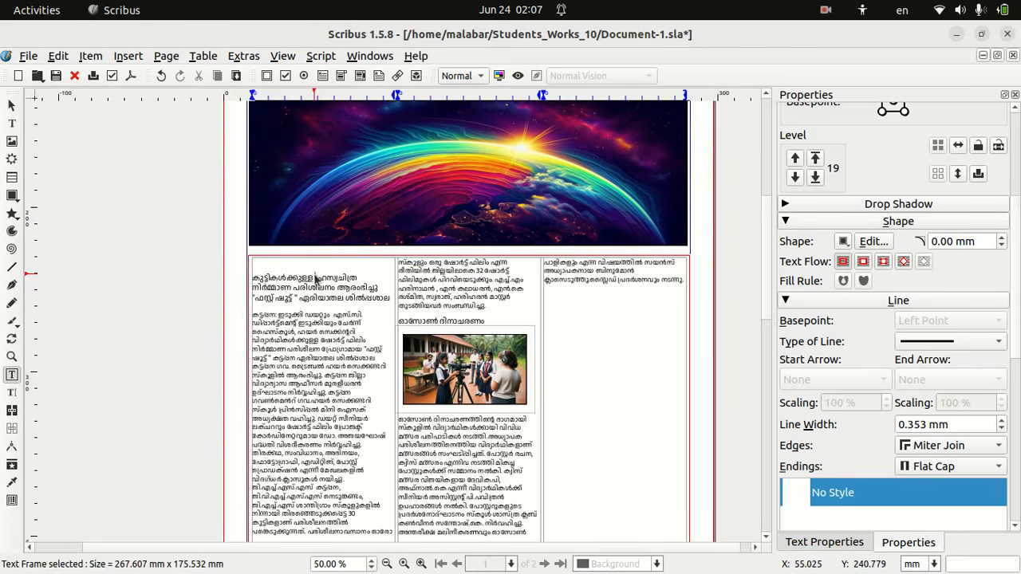
pyautogui.press('Return')
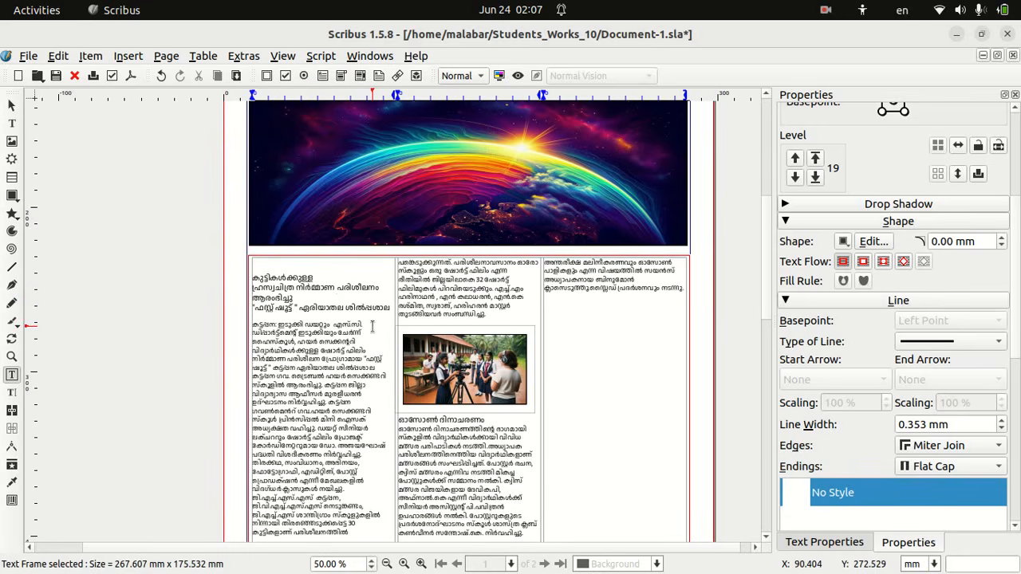
pyautogui.press('Return')
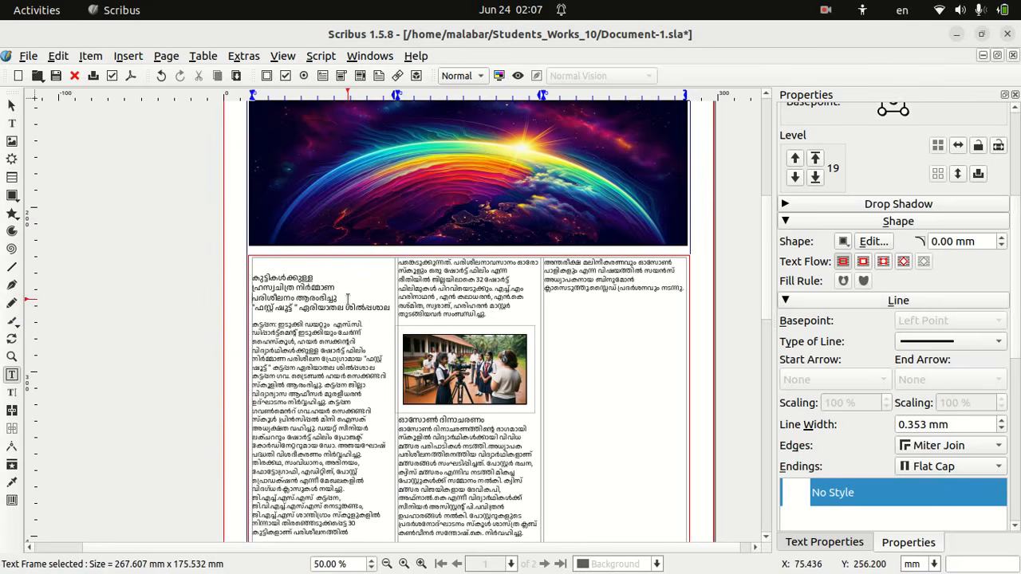
# Step: Set the font size of the three headline lines to 20 pt
pyautogui.click(348, 298)
pyautogui.moveTo(348, 298); pyautogui.dragTo(252, 276)
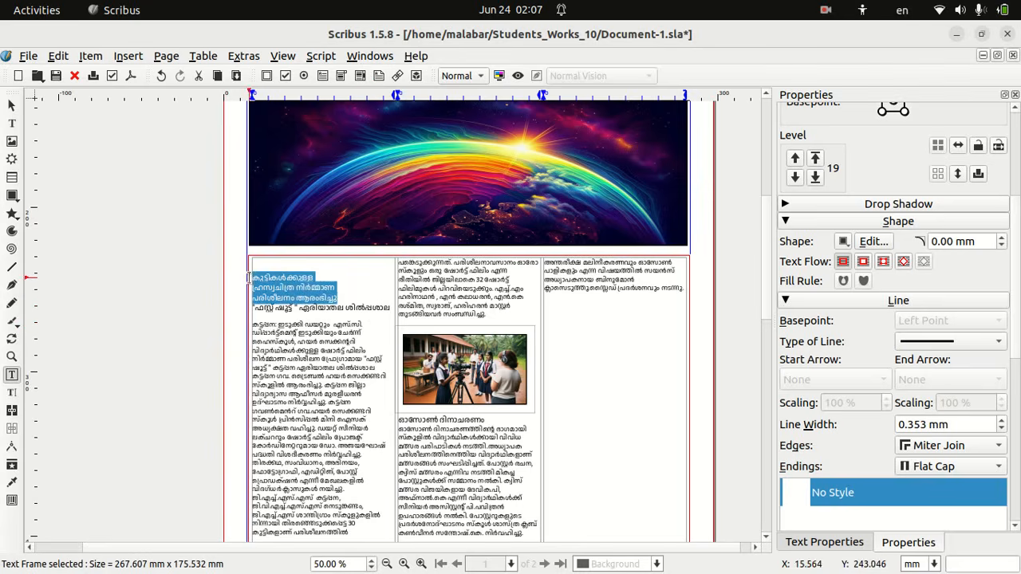
pyautogui.click(846, 543)
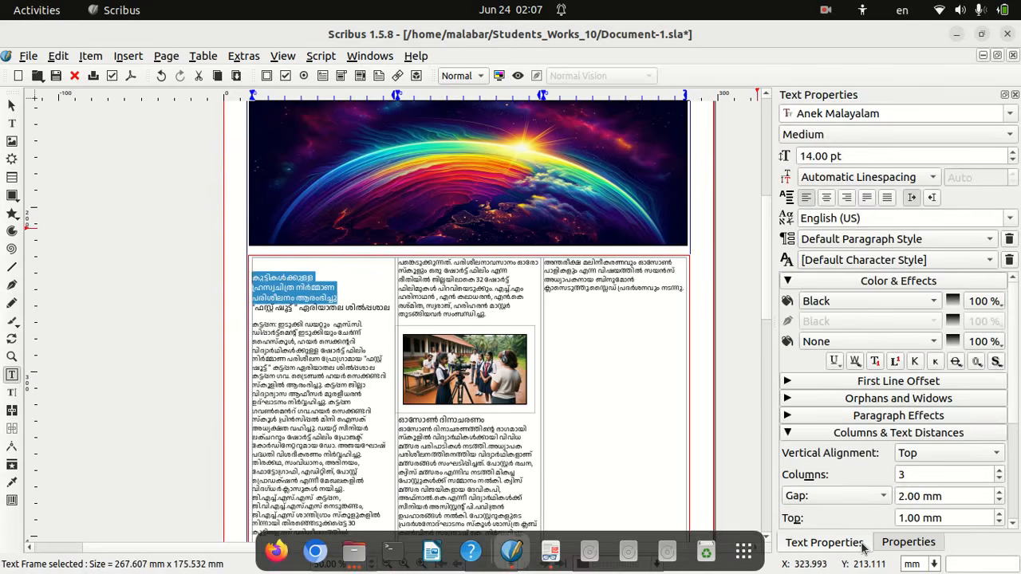
pyautogui.click(1013, 154)
pyautogui.click(1013, 153)
pyautogui.click(1013, 153)
pyautogui.click(1013, 153)
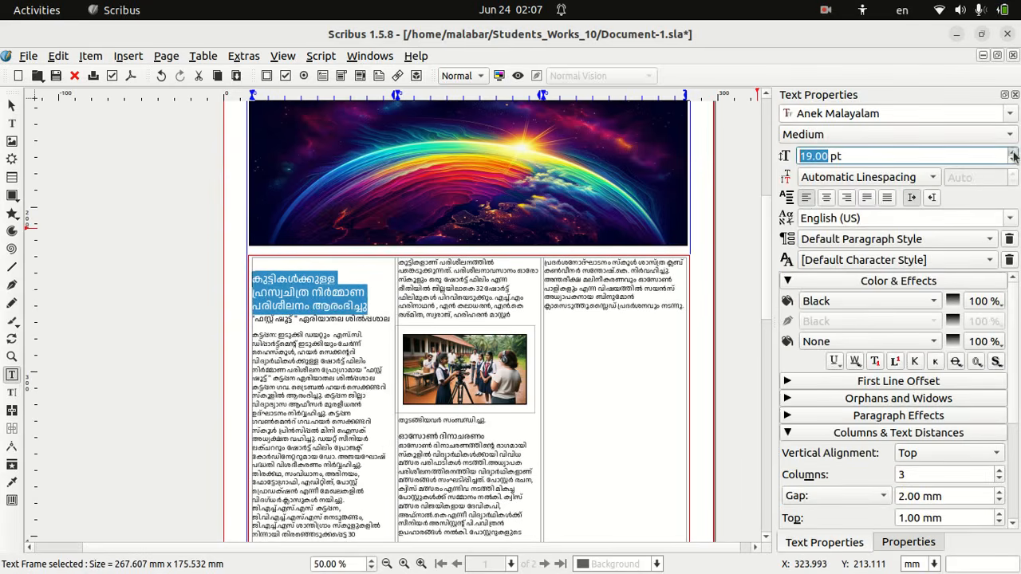
pyautogui.click(1013, 154)
pyautogui.click(1014, 154)
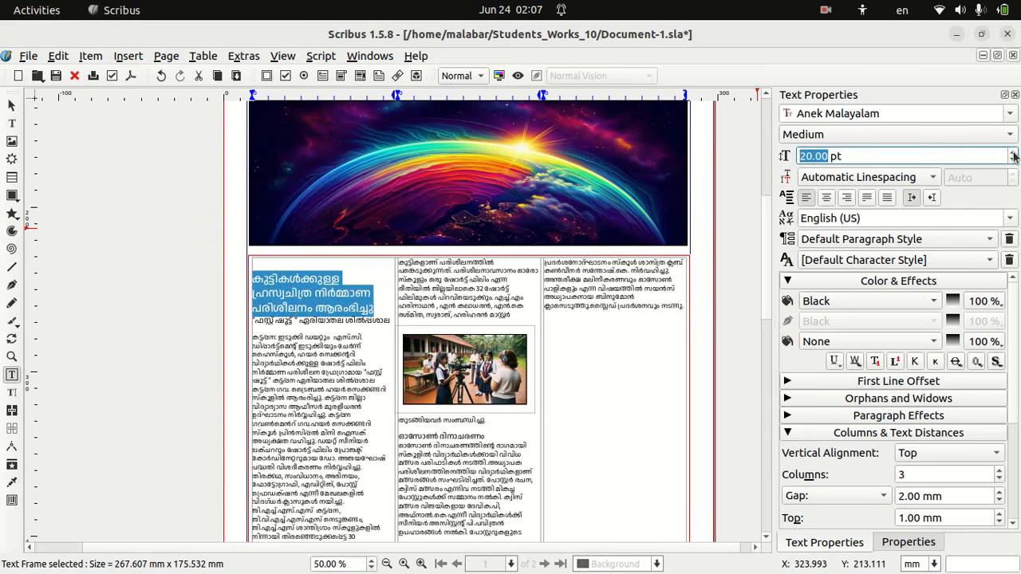
# Step: Change the text color of the three headline lines to Blue
pyautogui.click(872, 301)
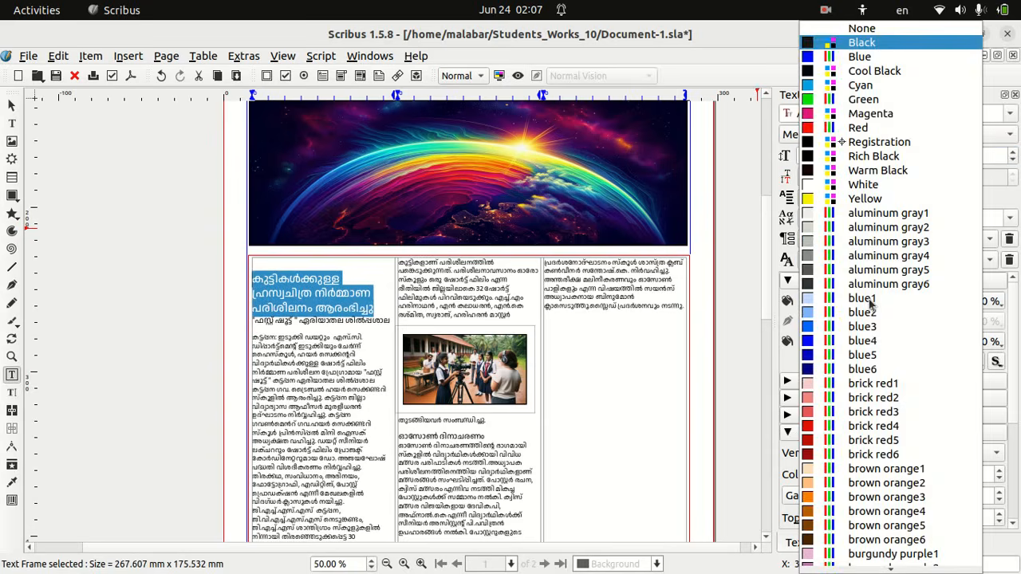
pyautogui.click(870, 59)
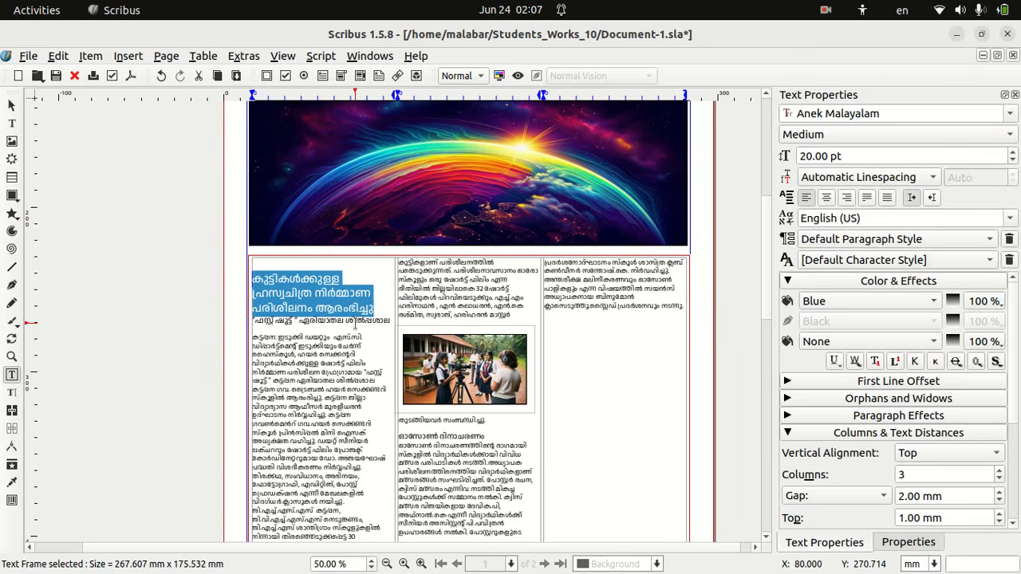
pyautogui.click(381, 308)
# Step: Insert a blank line between the headline and the "ഫസ്റ്റ് ഷൂട്ട്" subheading, and apply the outline text effect to the subheading
pyautogui.click(376, 308)
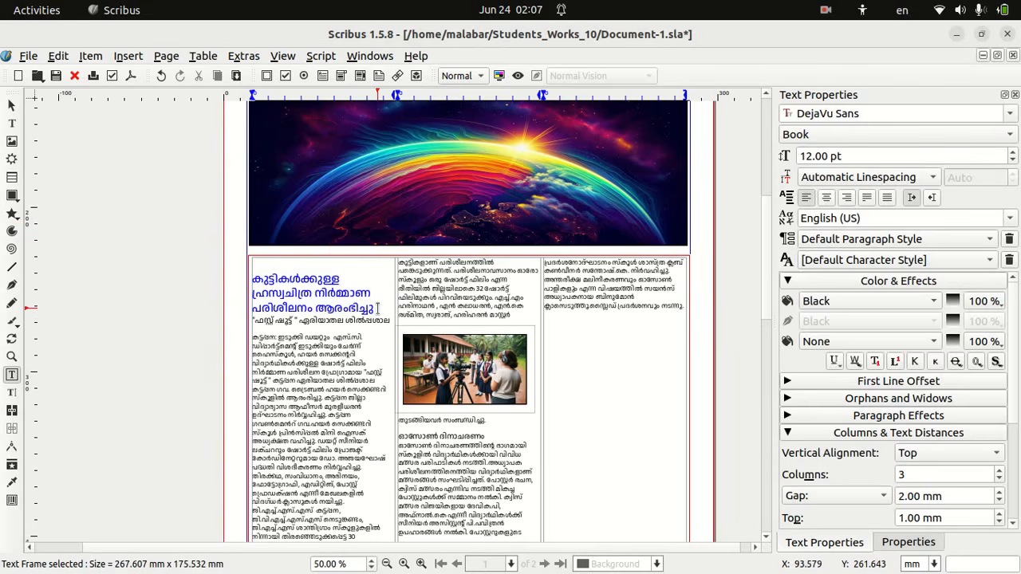
pyautogui.press('Return')
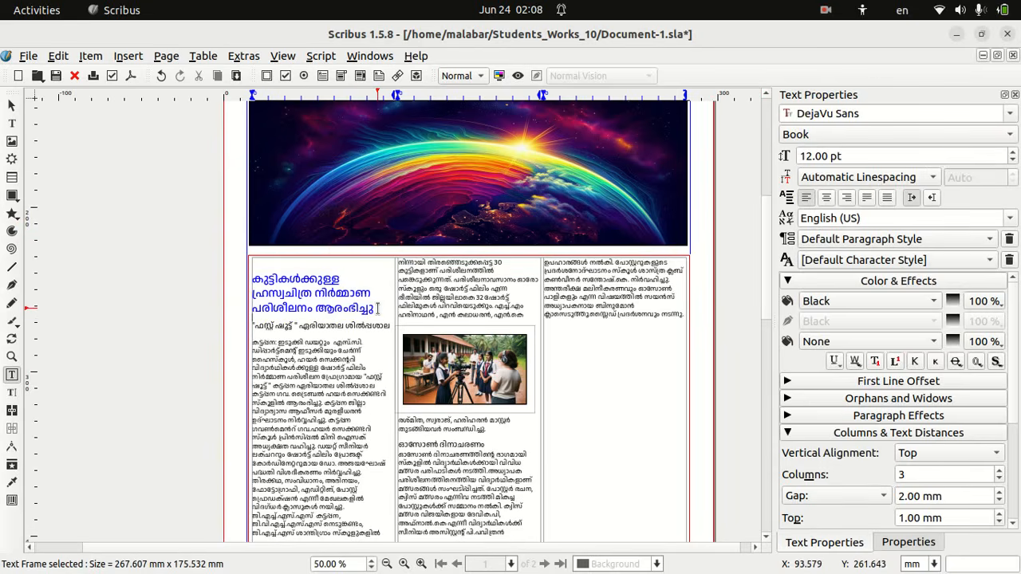
pyautogui.moveTo(391, 320); pyautogui.dragTo(252, 323)
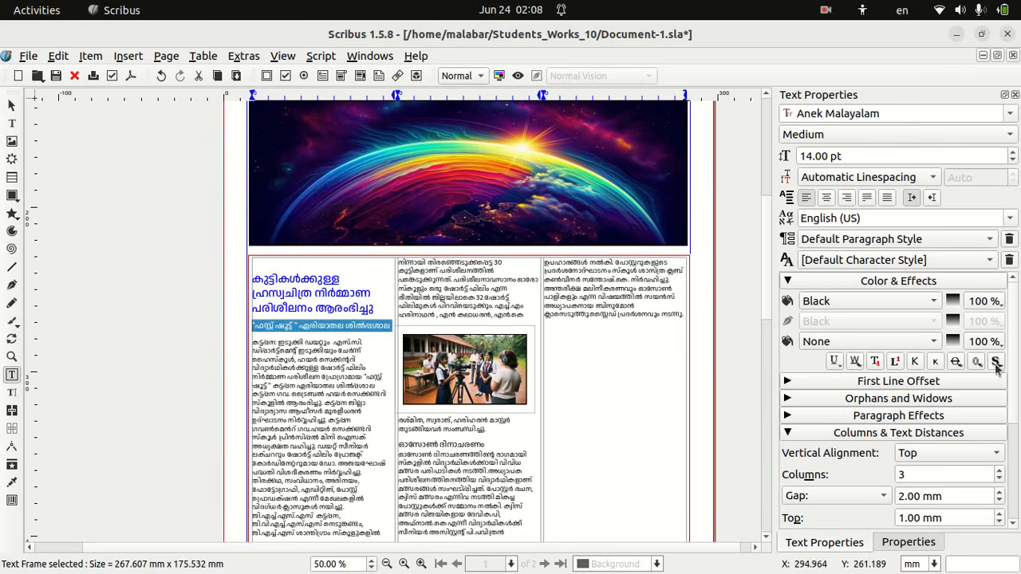
pyautogui.click(972, 363)
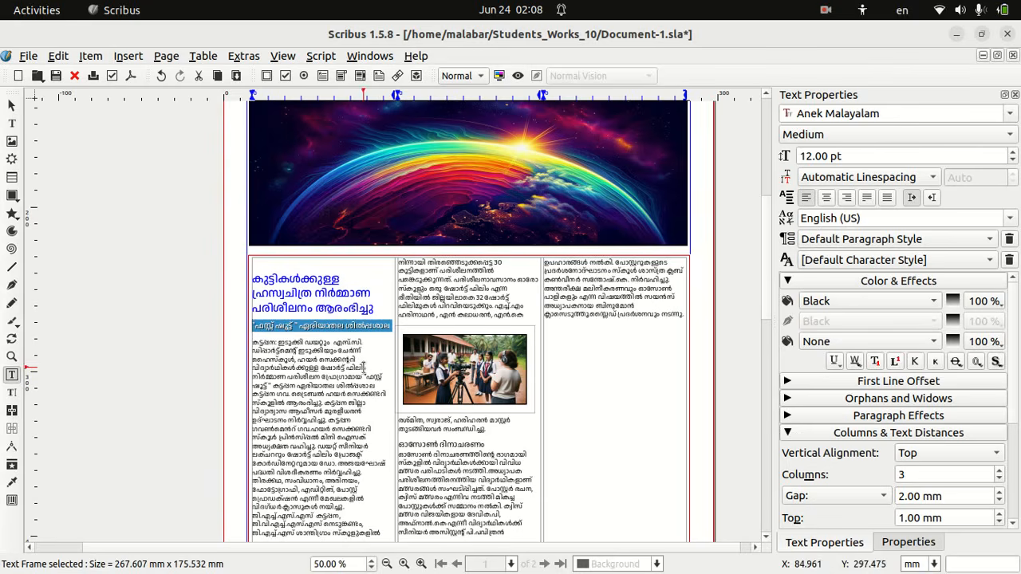
pyautogui.click(303, 322)
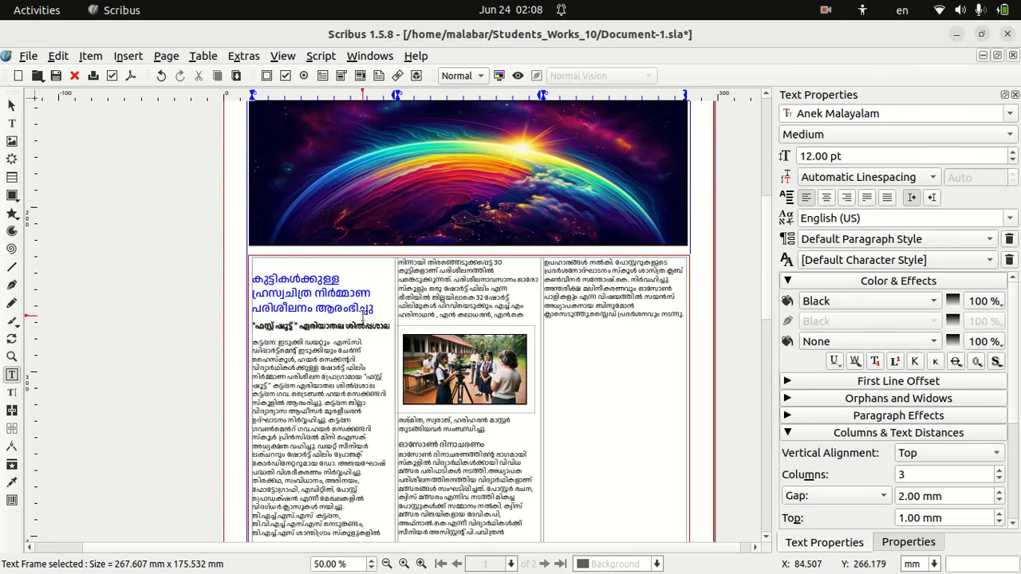
# Step: Give the three blue headline lines fixed linespacing of 17 pt
pyautogui.click(381, 308)
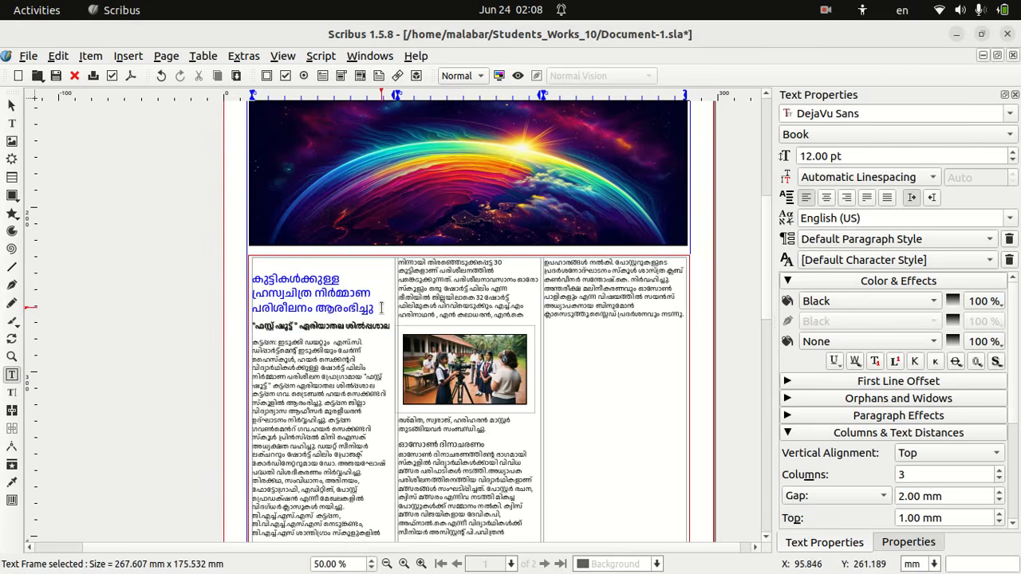
pyautogui.moveTo(377, 310); pyautogui.dragTo(247, 280)
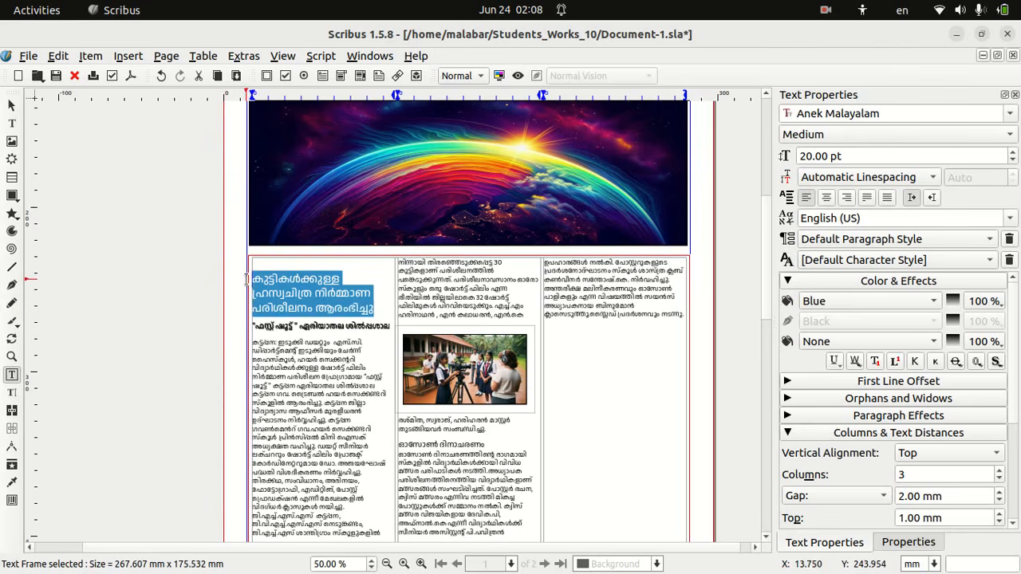
pyautogui.click(904, 179)
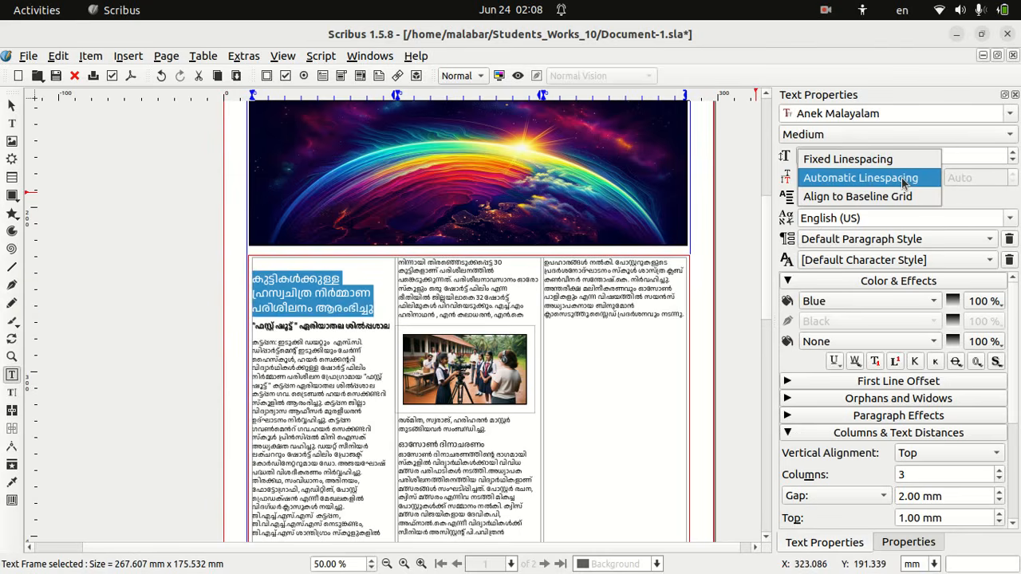
pyautogui.click(881, 157)
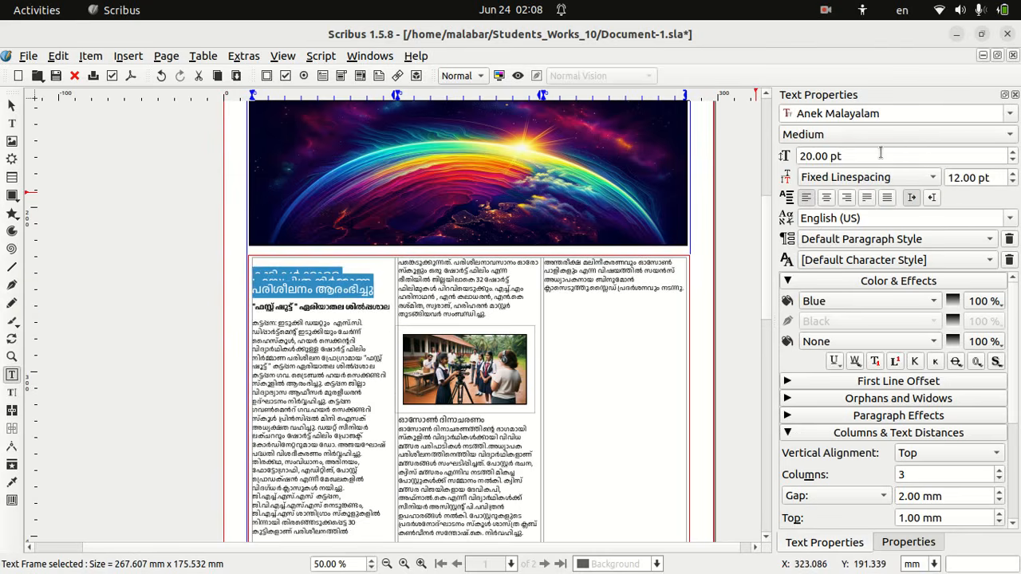
pyautogui.click(1013, 174)
pyautogui.click(1013, 174)
pyautogui.click(1012, 174)
pyautogui.click(1013, 174)
pyautogui.click(1012, 174)
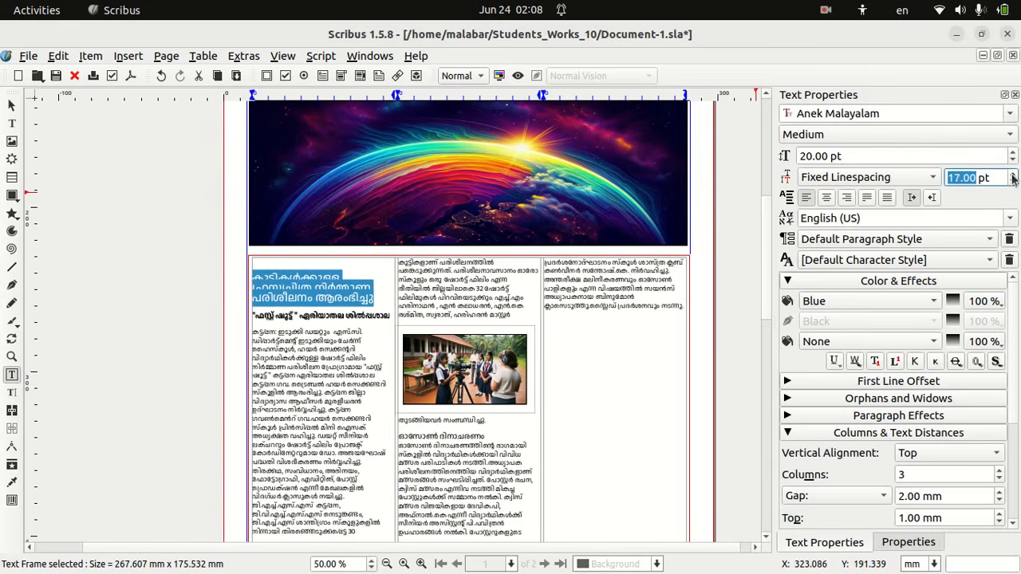
pyautogui.click(311, 353)
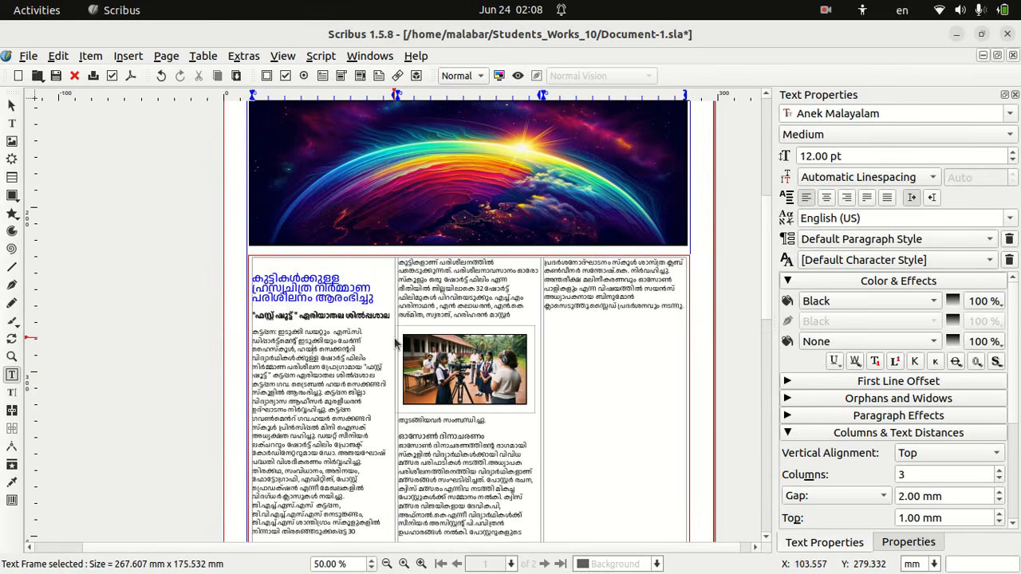
# Step: Increase the fixed linespacing of the blue headline slightly
pyautogui.moveTo(376, 301); pyautogui.dragTo(252, 274)
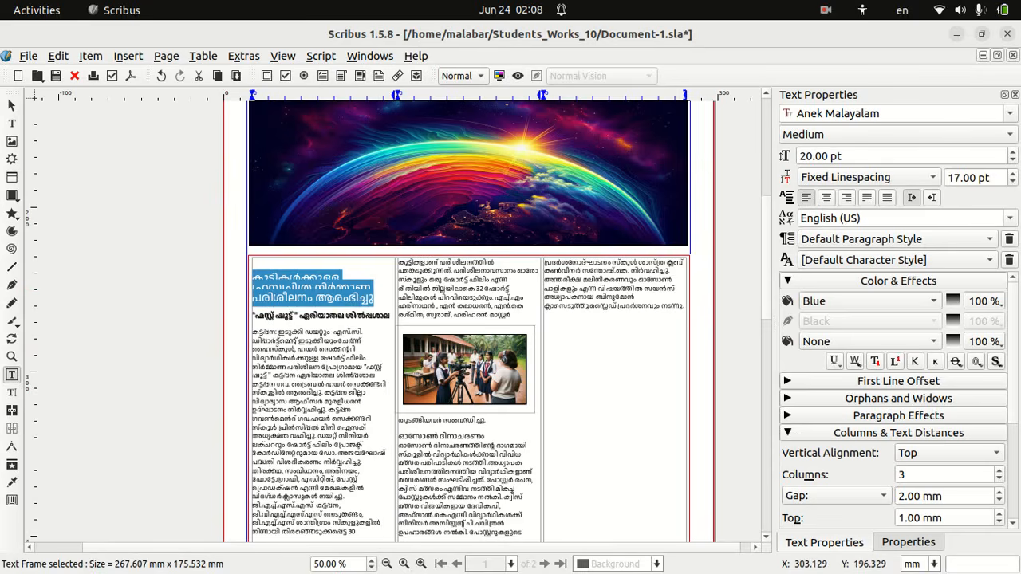
pyautogui.click(1013, 174)
pyautogui.click(1014, 174)
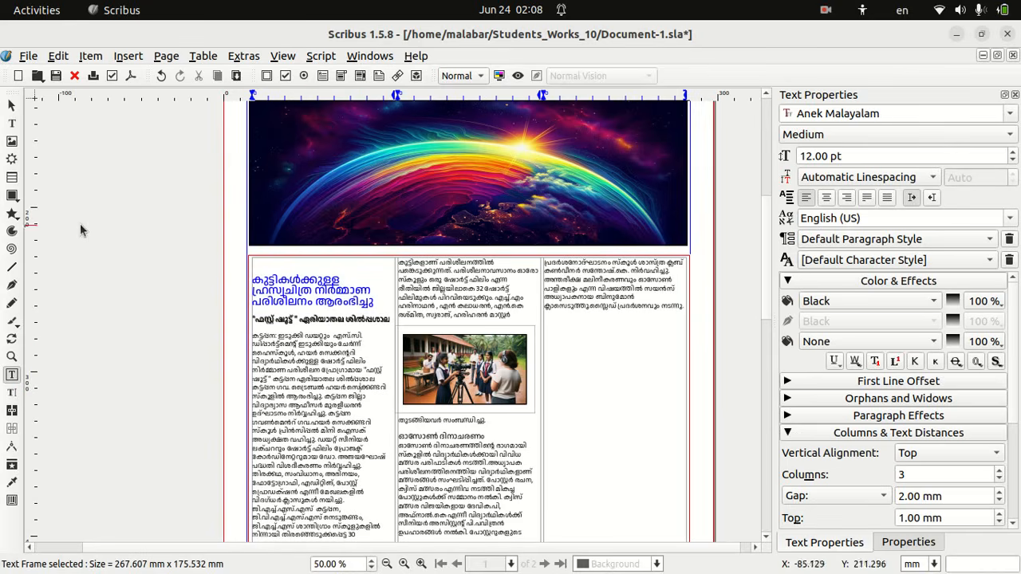
# Step: Draw a horizontal line about 84 mm long between the blue headline and the subheading, and duplicate it
pyautogui.click(13, 272)
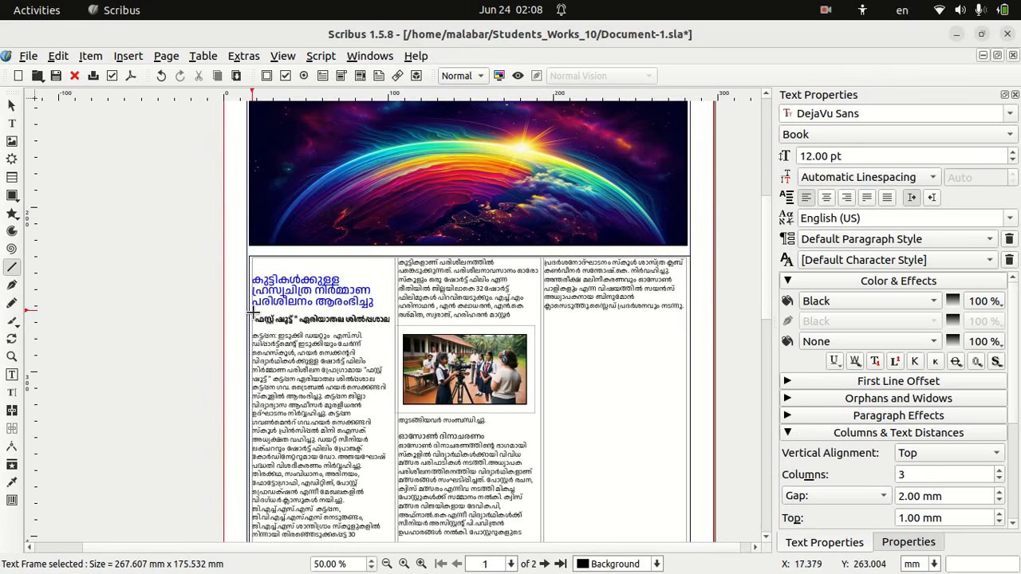
pyautogui.moveTo(252, 311); pyautogui.dragTo(389, 310)
pyautogui.click(90, 56)
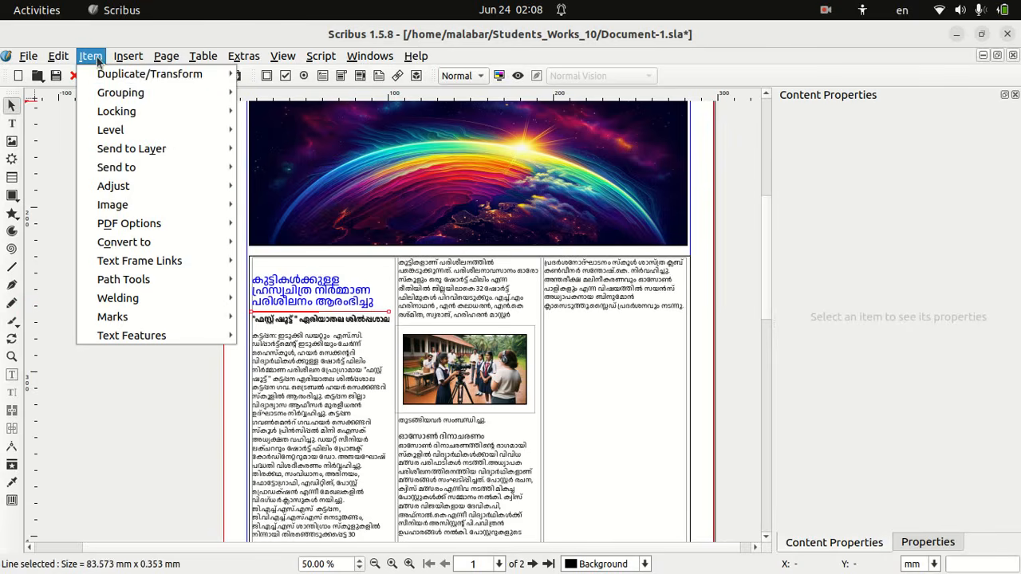
pyautogui.moveTo(166, 84)
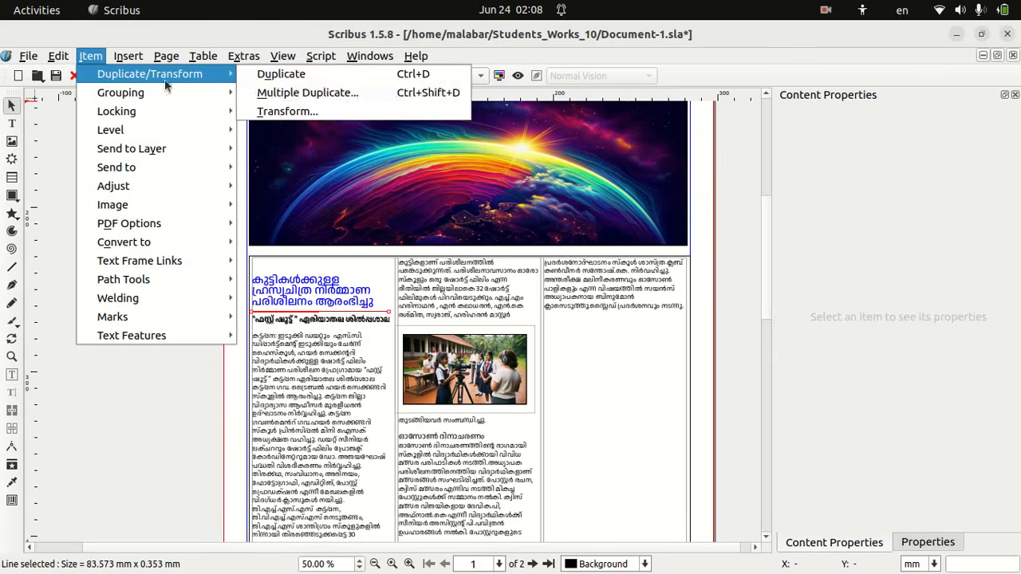
pyautogui.click(282, 75)
# Step: Move the duplicated line to just below the subheading so the two lines frame it
pyautogui.press('Left')
pyautogui.press('Left')
pyautogui.press('Left')
pyautogui.press('Left')
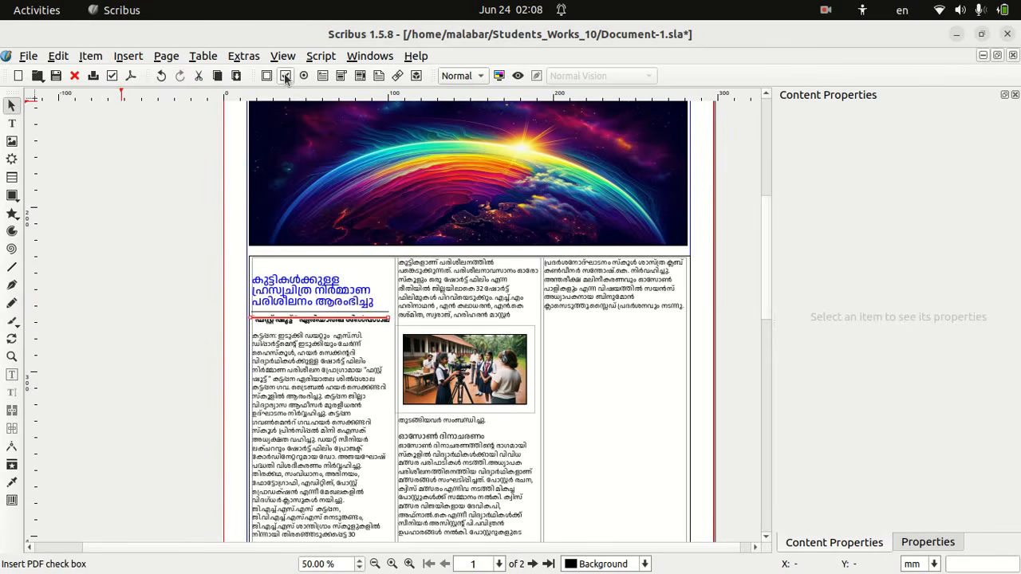
pyautogui.press('Down')
pyautogui.press('Down')
pyautogui.press('Down')
pyautogui.press('Down')
pyautogui.press('Down')
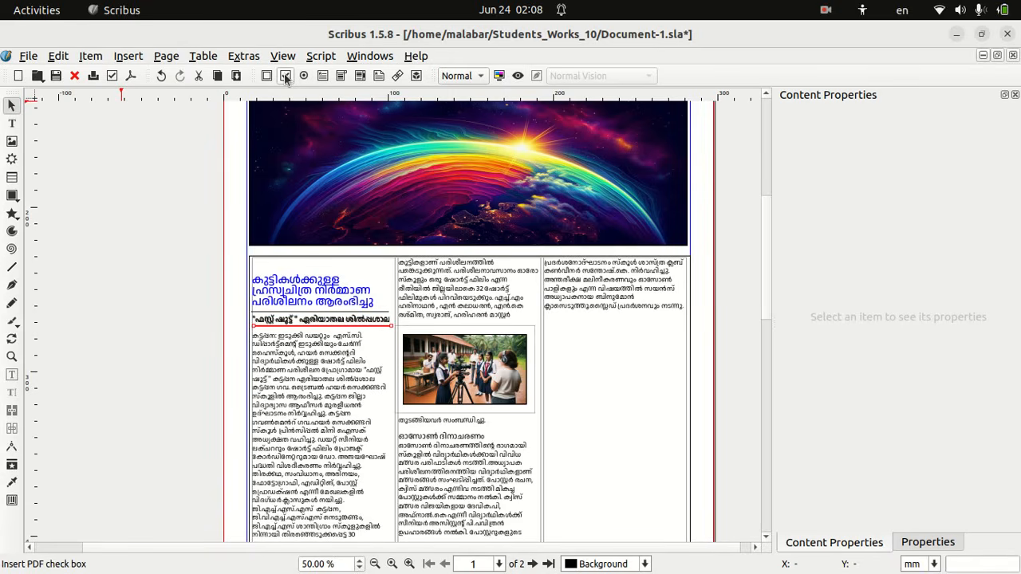
# Step: Nudge the three-column article text frame slightly left and return it to its original position
pyautogui.click(337, 332)
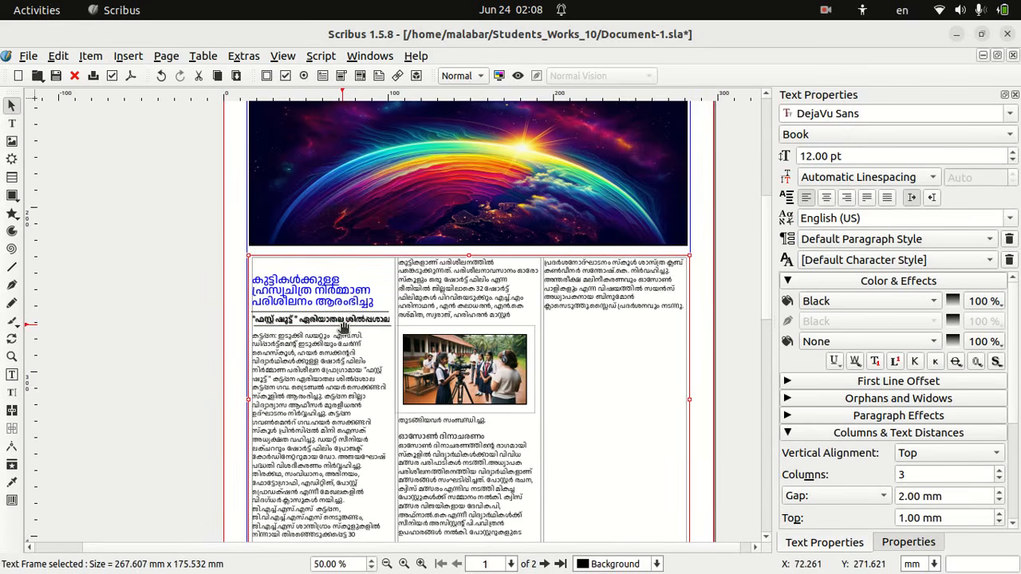
pyautogui.press('Left')
pyautogui.press('Left')
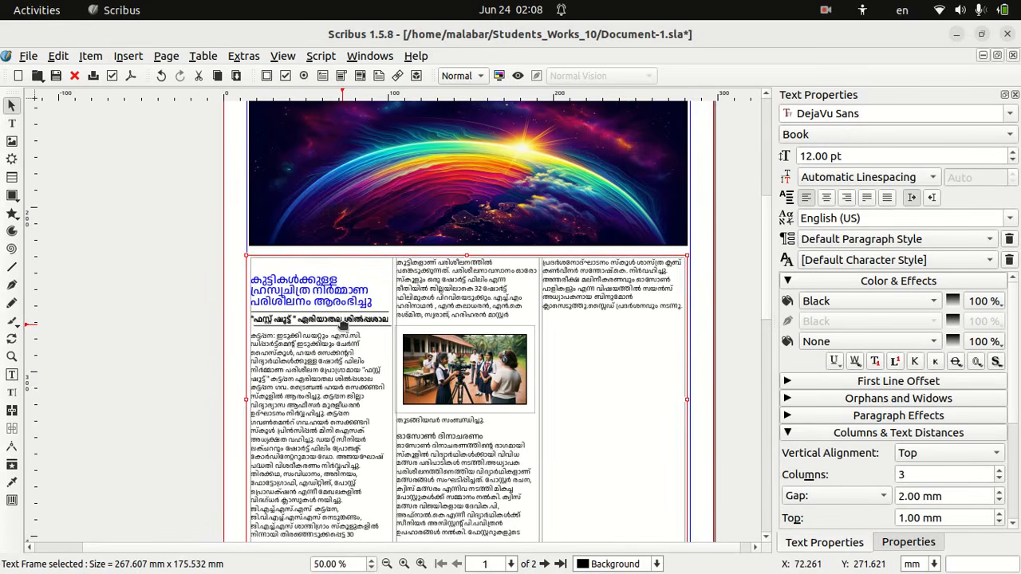
pyautogui.press('Right')
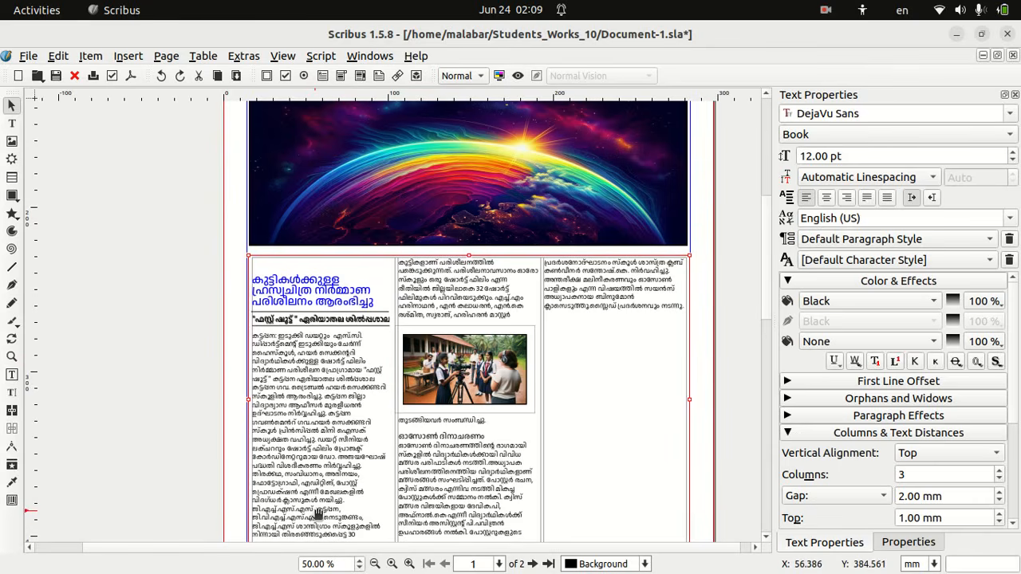
# Step: Push the body text after "ഫോട്ടോഗ്രാഫി," into the second column and set the first column's body text to 14 pt
pyautogui.doubleClick(341, 493)
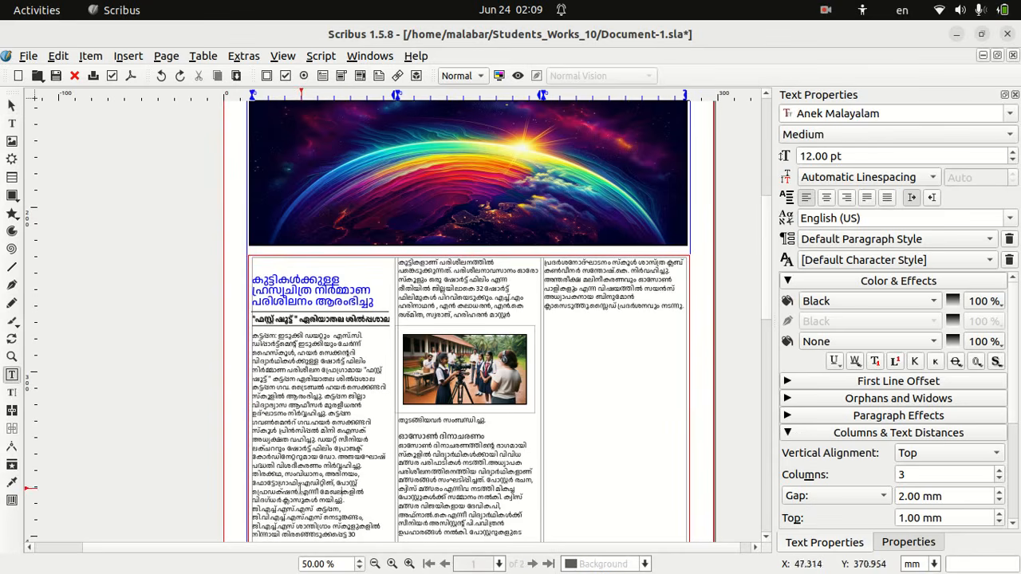
pyautogui.hotkey('ctrl', 'Return')
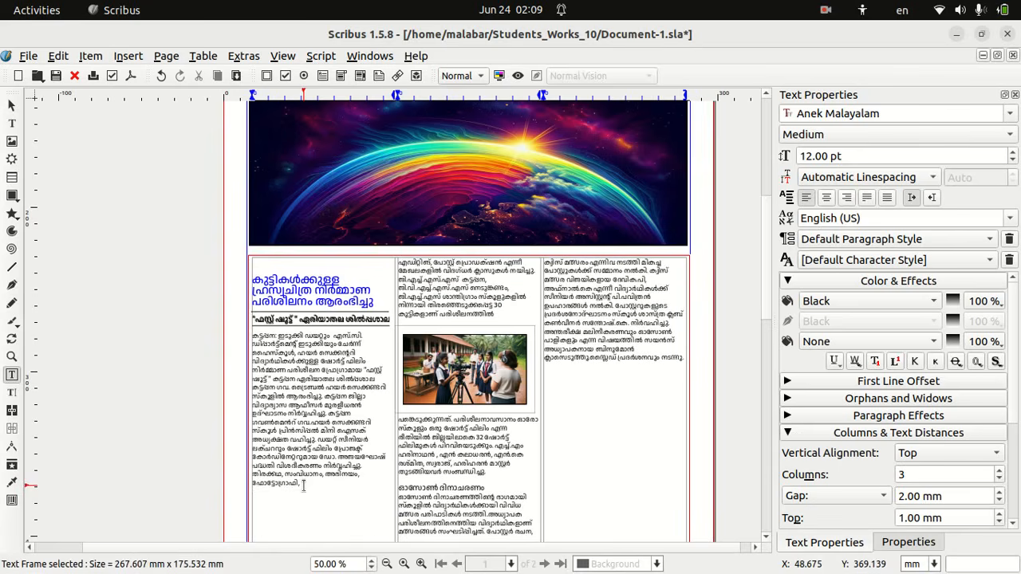
pyautogui.click(303, 486)
pyautogui.moveTo(308, 485); pyautogui.dragTo(252, 335)
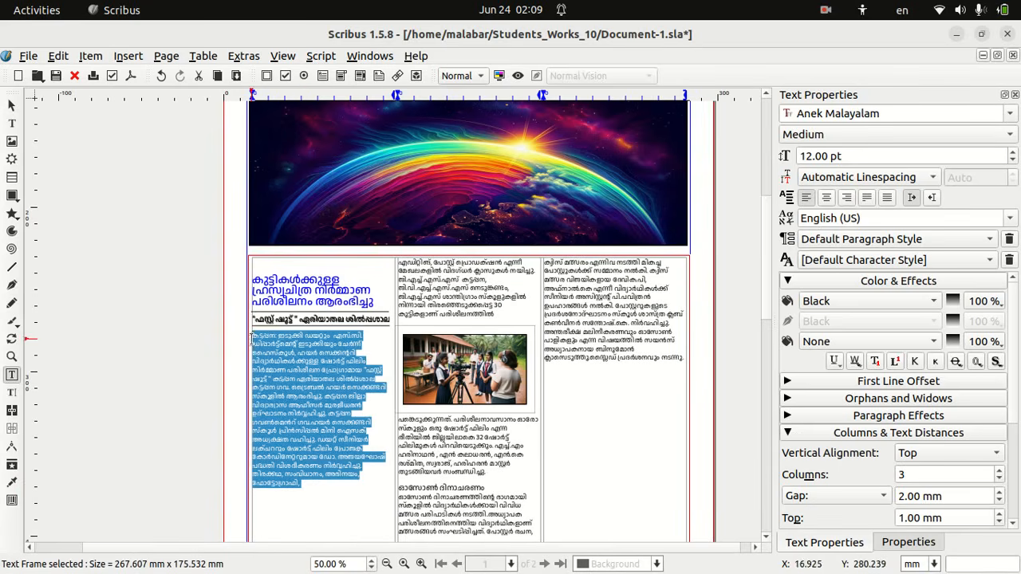
pyautogui.click(1014, 153)
pyautogui.click(1014, 152)
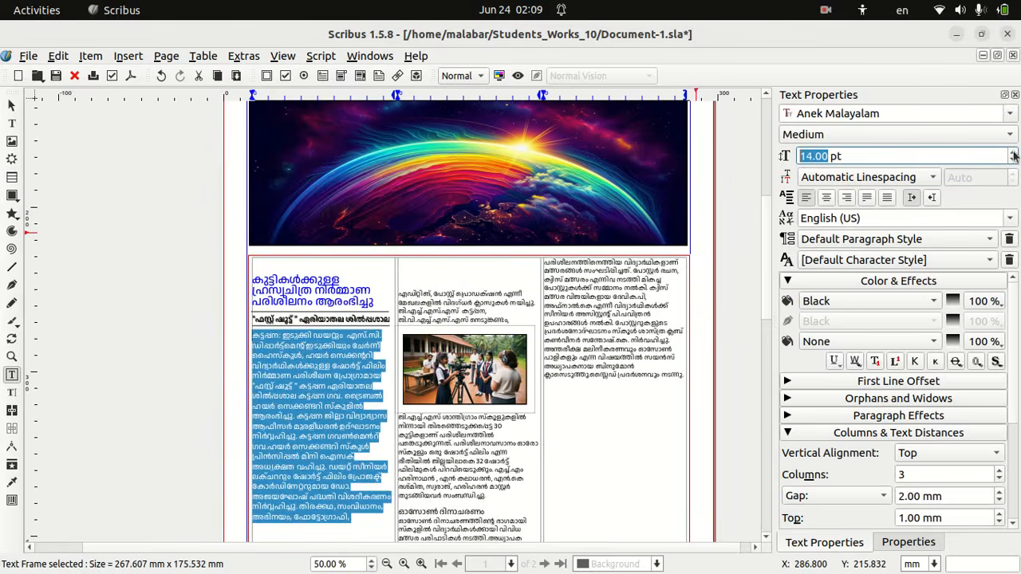
pyautogui.scroll(-2, 771, 209)
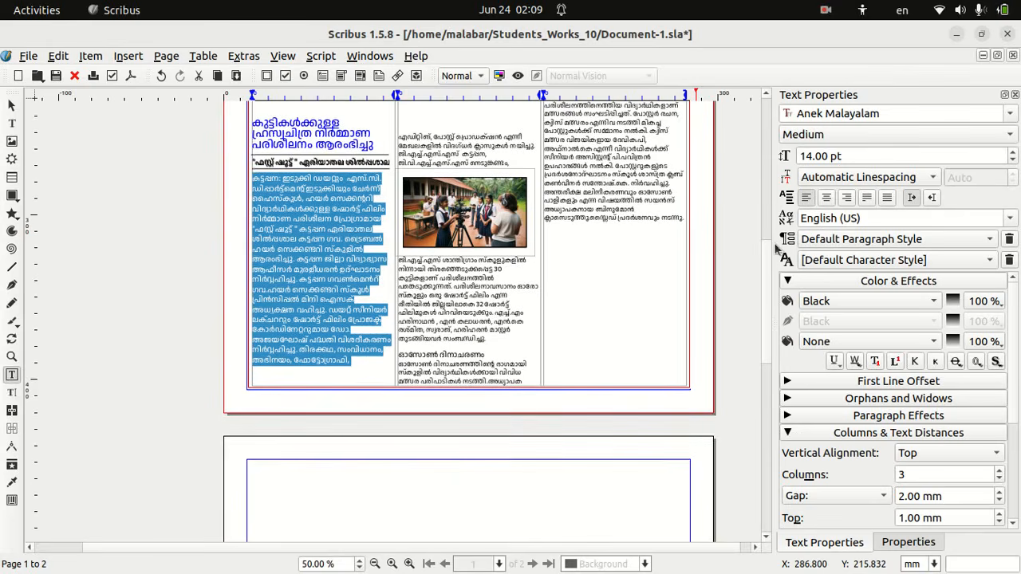
# Step: Give the first column's body text fixed linespacing of 19 pt
pyautogui.click(860, 177)
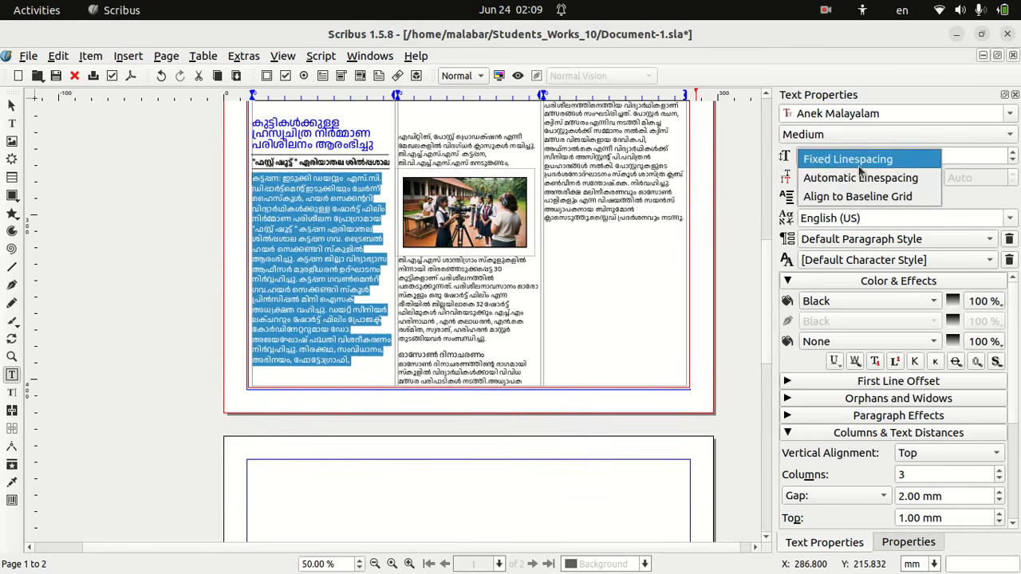
pyautogui.click(854, 160)
pyautogui.click(1015, 174)
pyautogui.click(1015, 174)
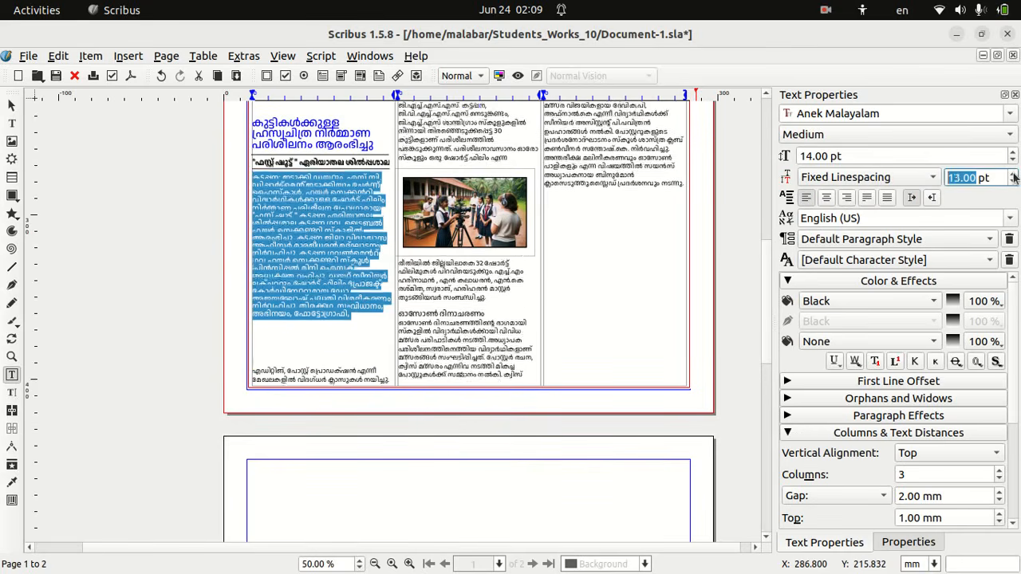
pyautogui.click(1015, 174)
pyautogui.click(1015, 174)
pyautogui.click(1015, 174)
pyautogui.click(1014, 174)
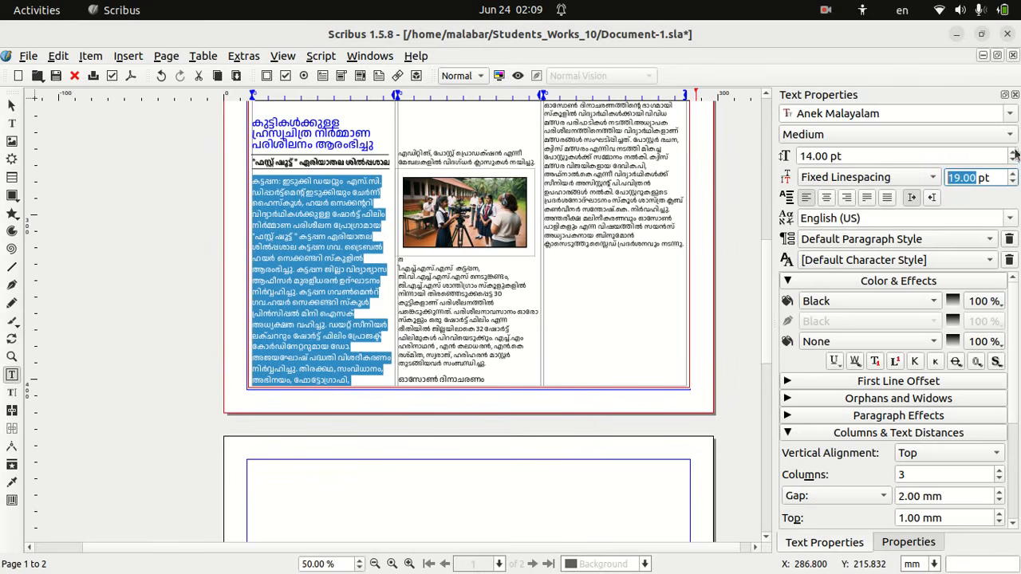
# Step: Set the first column's body text to 15 pt with fixed linespacing of 17 pt
pyautogui.click(1013, 153)
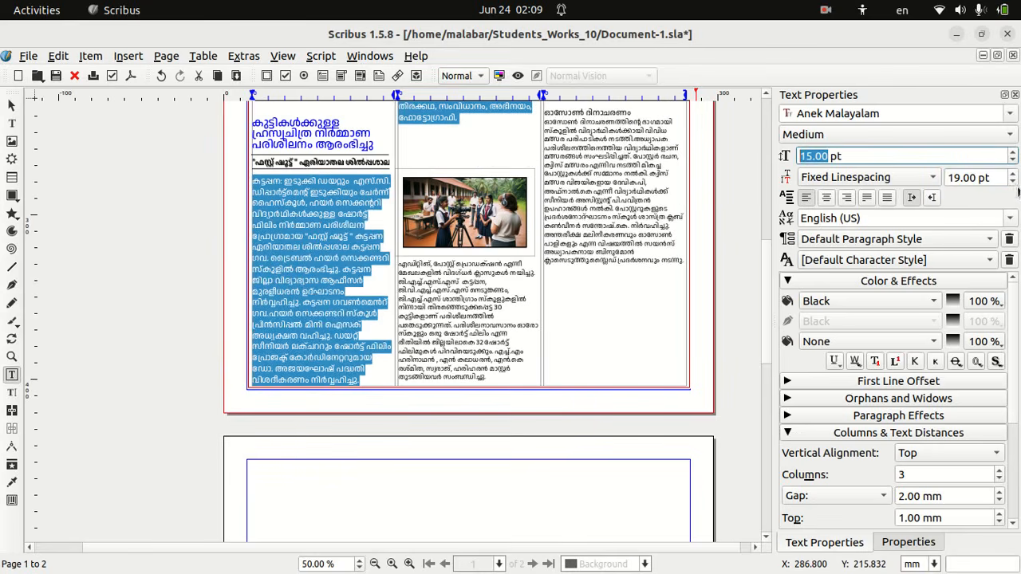
pyautogui.click(1014, 183)
pyautogui.click(1013, 183)
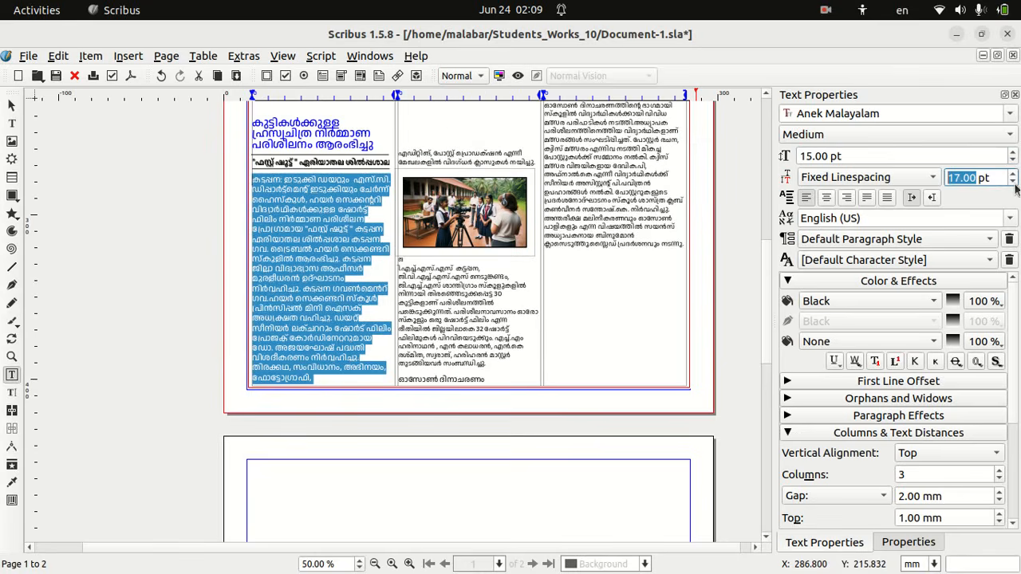
pyautogui.click(478, 338)
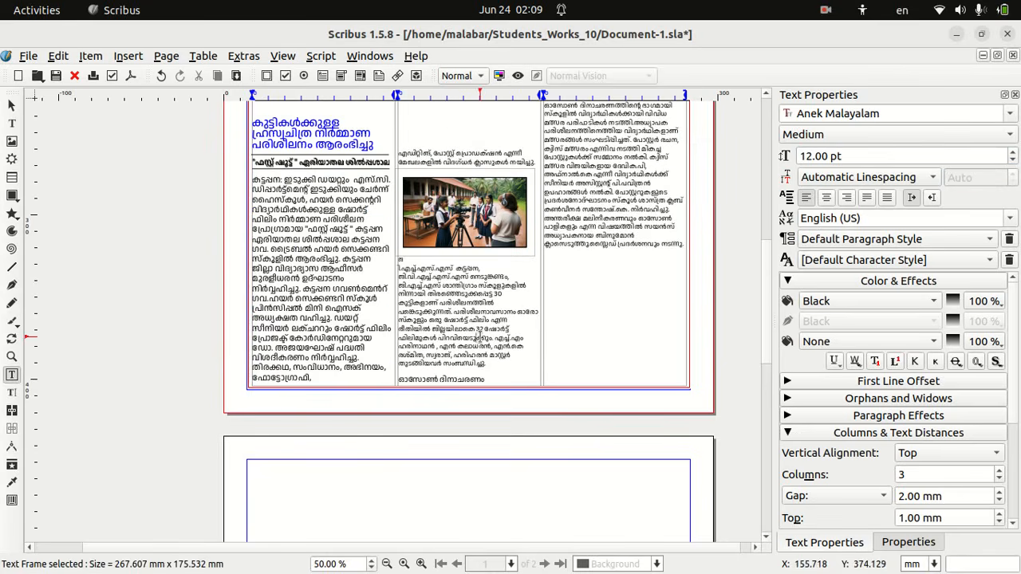
# Step: Remove the blank lines above the text at the top of the second column
pyautogui.scroll(3, 769, 265)
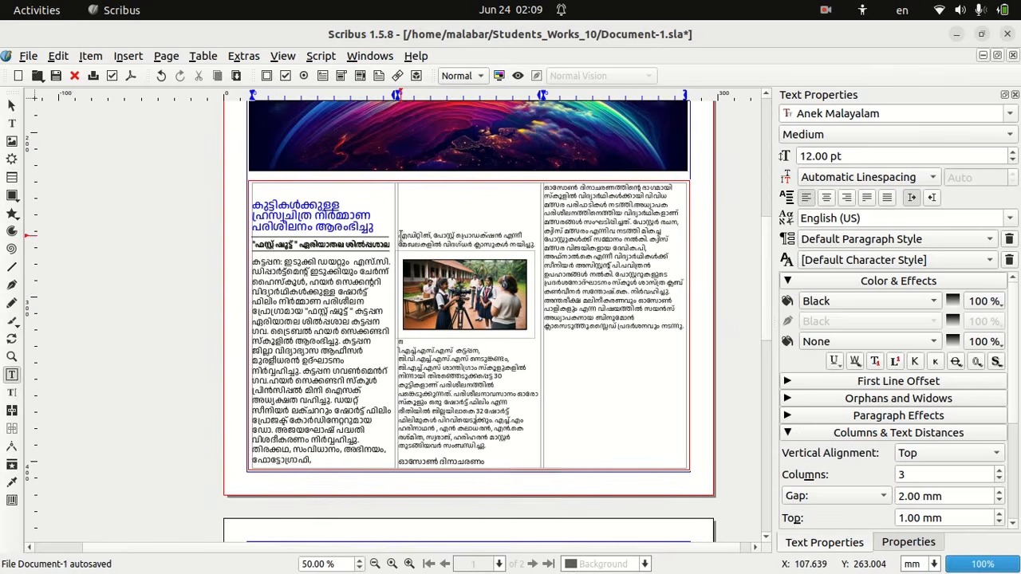
pyautogui.click(402, 235)
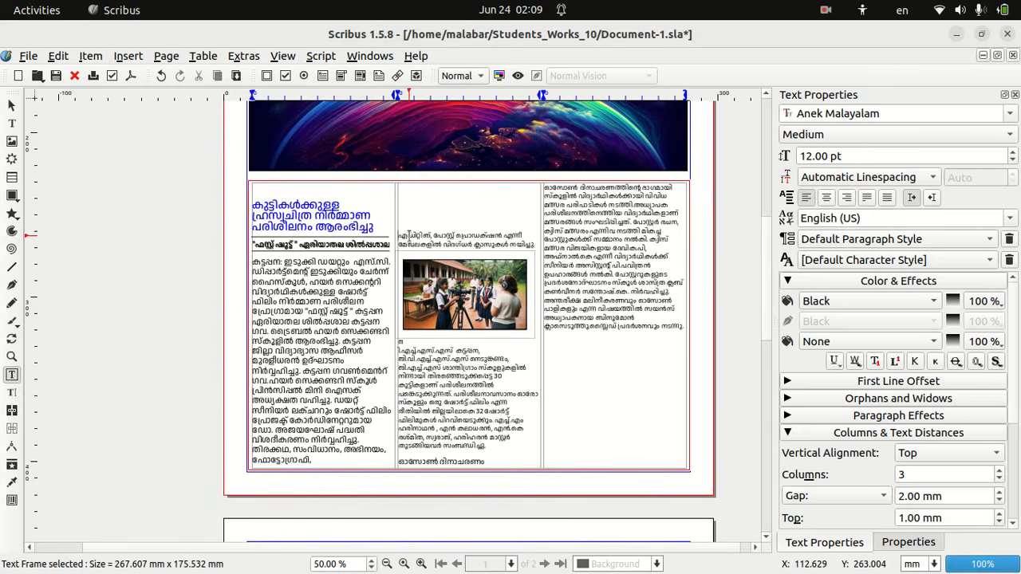
pyautogui.press('BackSpace')
pyautogui.press('BackSpace')
pyautogui.press('BackSpace')
pyautogui.press('BackSpace')
pyautogui.press('BackSpace')
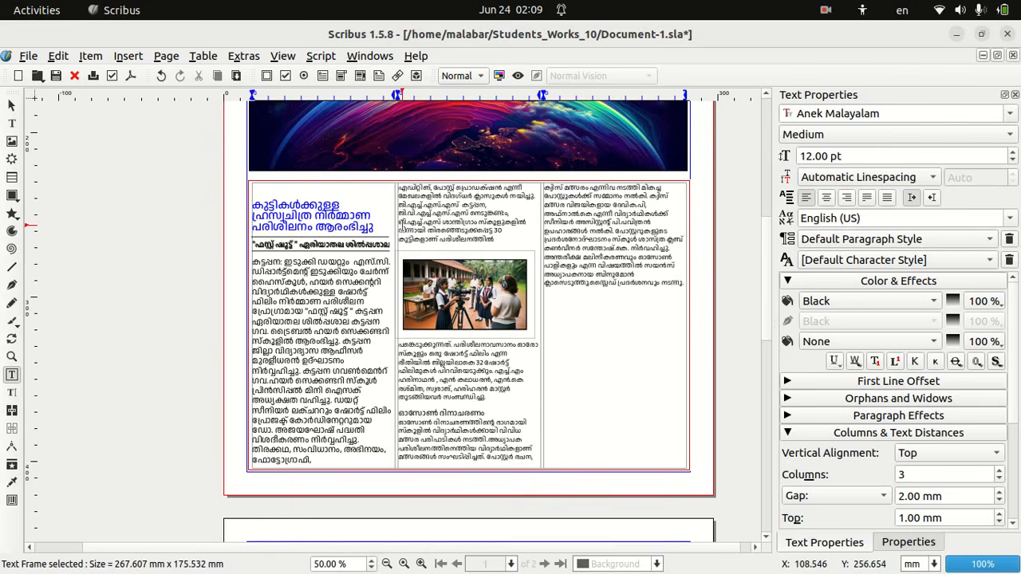
# Step: Insert blank lines above the photo in the second column so the following school names continue below it
pyautogui.click(402, 225)
pyautogui.press('Return')
pyautogui.press('Return')
pyautogui.press('Return')
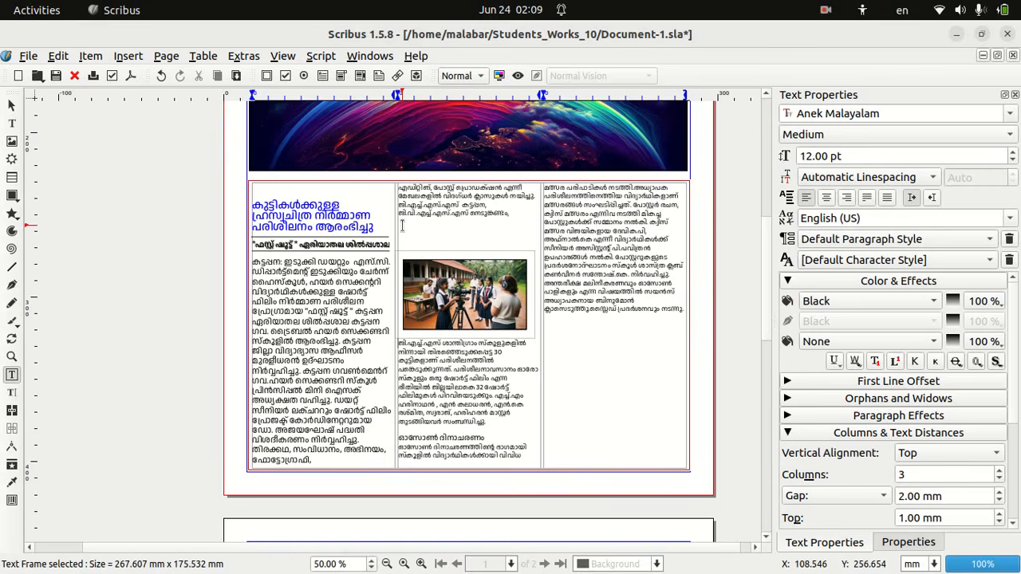
pyautogui.press('Left')
pyautogui.press('Left')
pyautogui.press('Left')
pyautogui.press('Left')
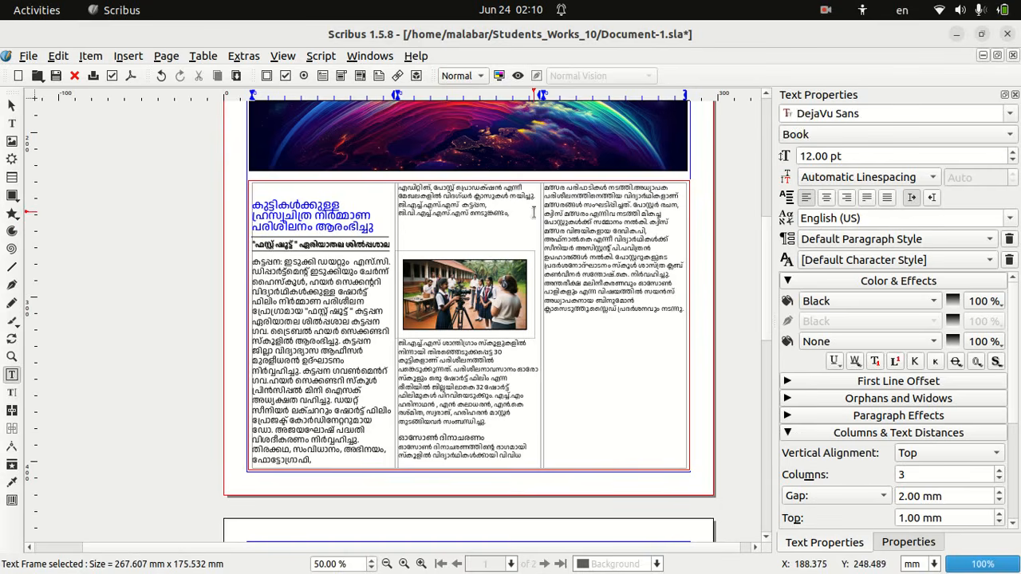
# Step: Set the second column's text above the photo to 15 pt, matching the first column's body text
pyautogui.click(350, 284)
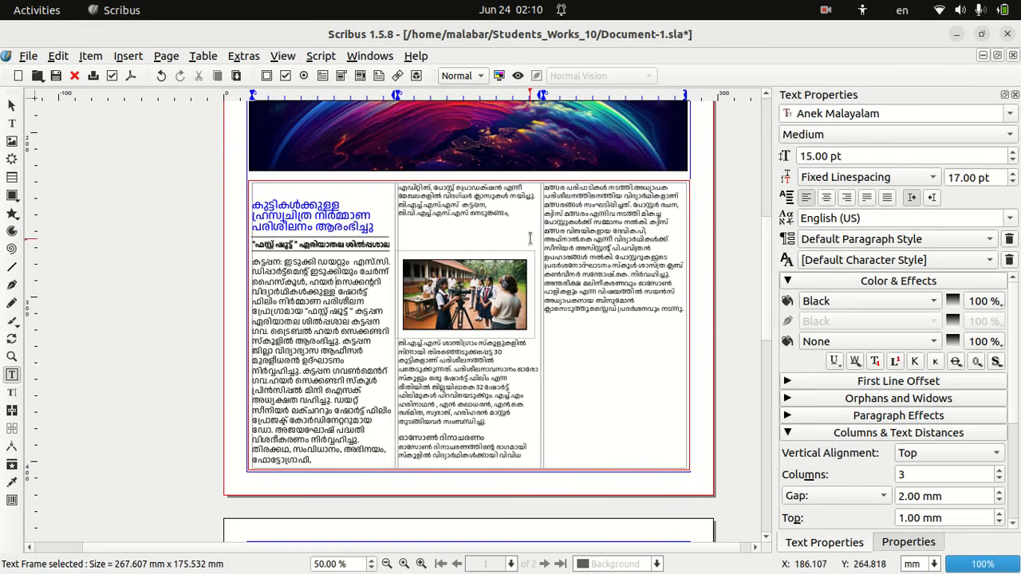
pyautogui.click(515, 214)
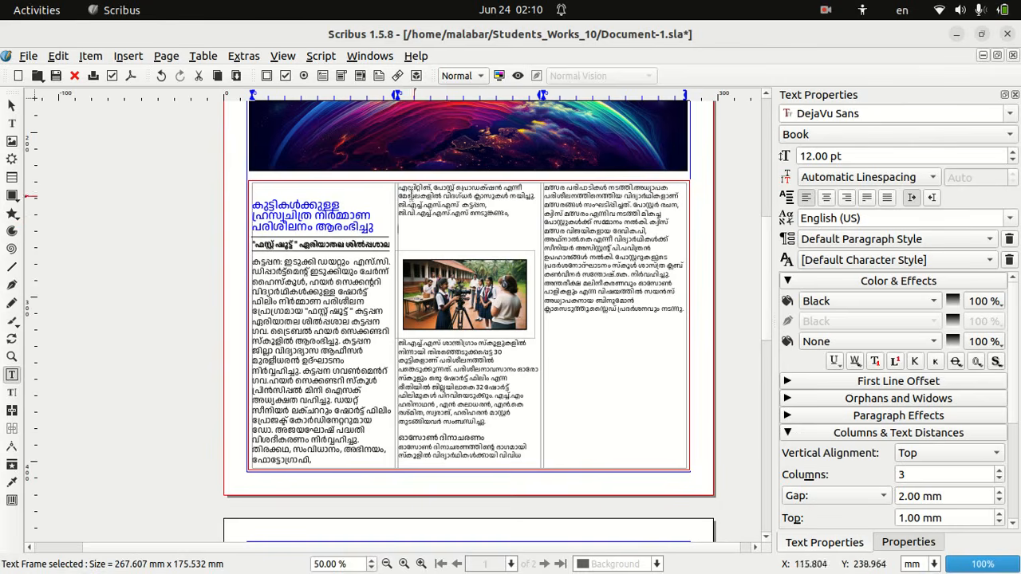
pyautogui.hotkey('ctrl', 'Home')
pyautogui.keyDown('shift'); pyautogui.click(449, 206); pyautogui.keyUp('shift')
pyautogui.keyDown('shift'); pyautogui.click(526, 228); pyautogui.keyUp('shift')
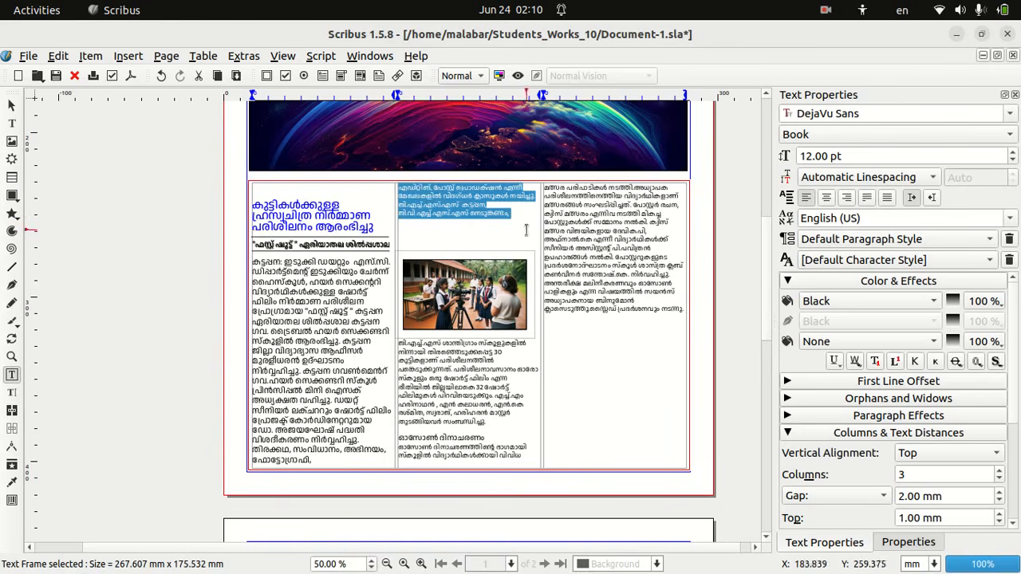
pyautogui.click(1014, 156)
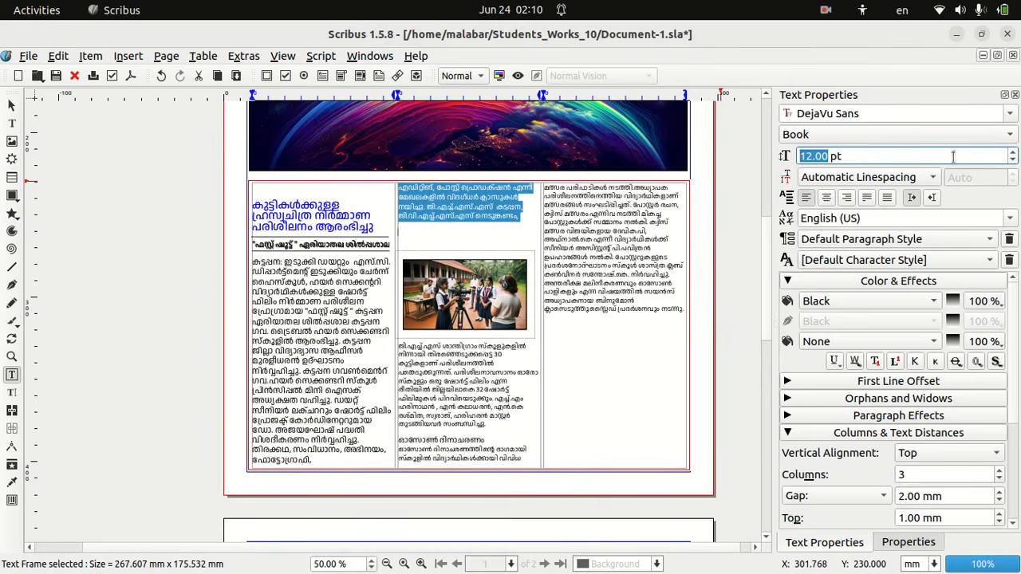
pyautogui.click(811, 157)
pyautogui.press('Return')
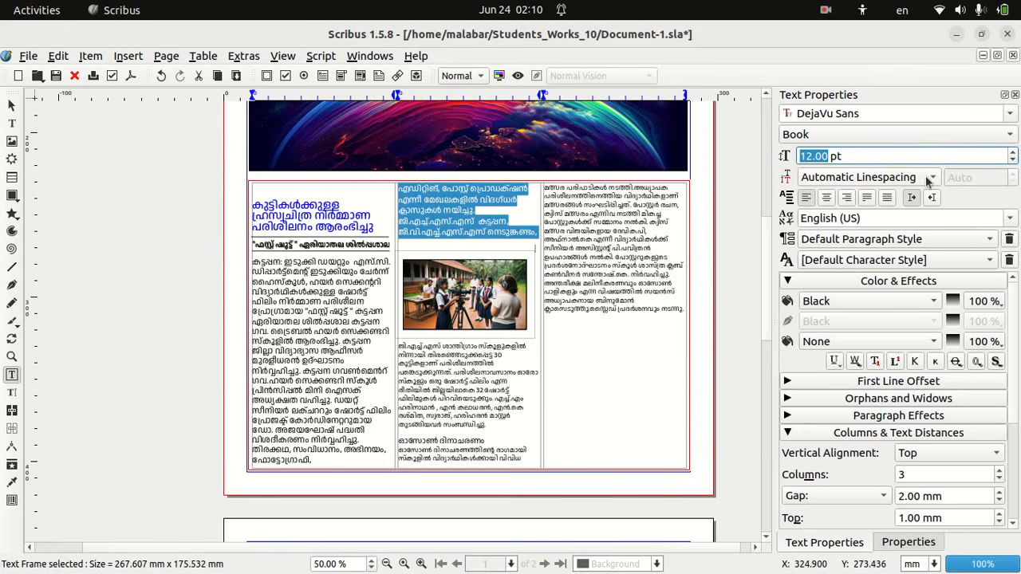
# Step: Give the second column's text above the photo fixed linespacing of 19 pt
pyautogui.click(866, 177)
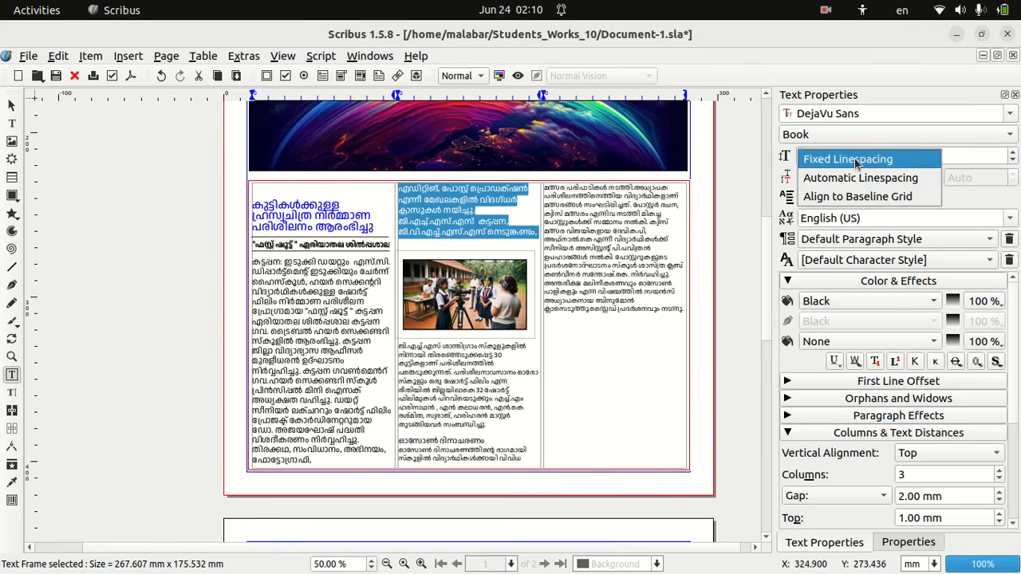
pyautogui.click(848, 159)
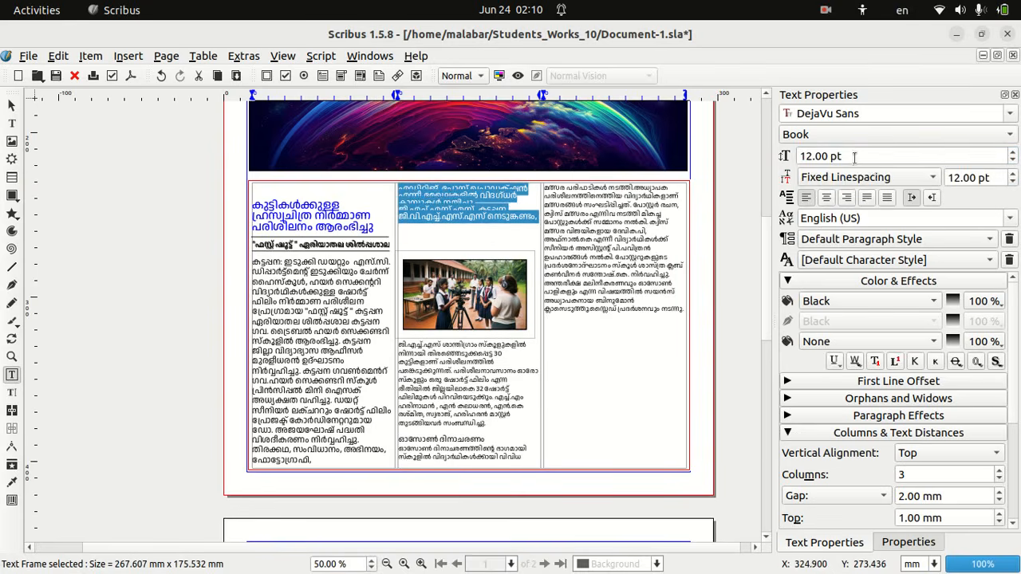
pyautogui.click(1014, 174)
pyautogui.click(1014, 174)
pyautogui.click(1014, 174)
pyautogui.click(1014, 174)
pyautogui.click(1014, 174)
pyautogui.click(1014, 174)
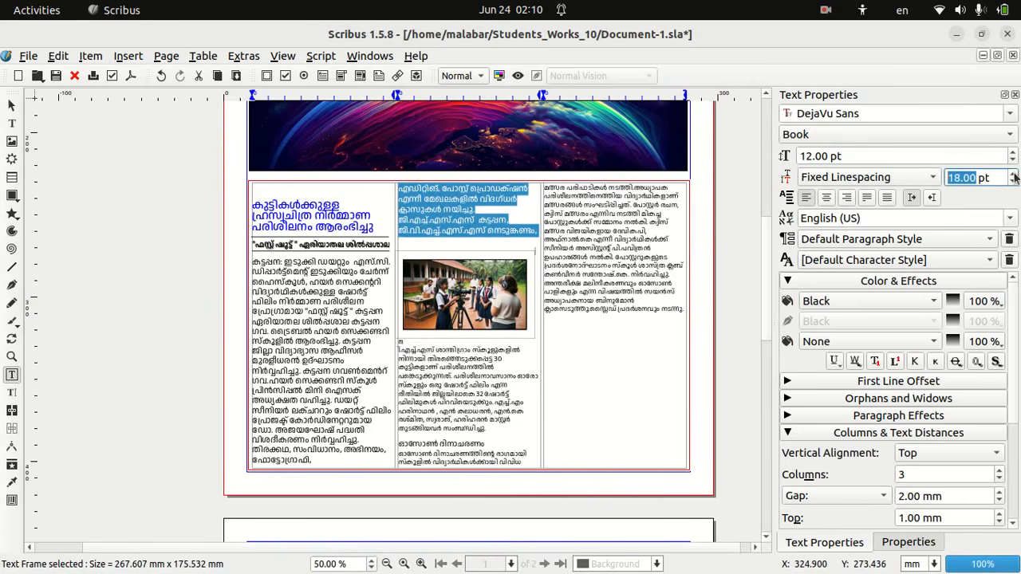
pyautogui.click(1015, 175)
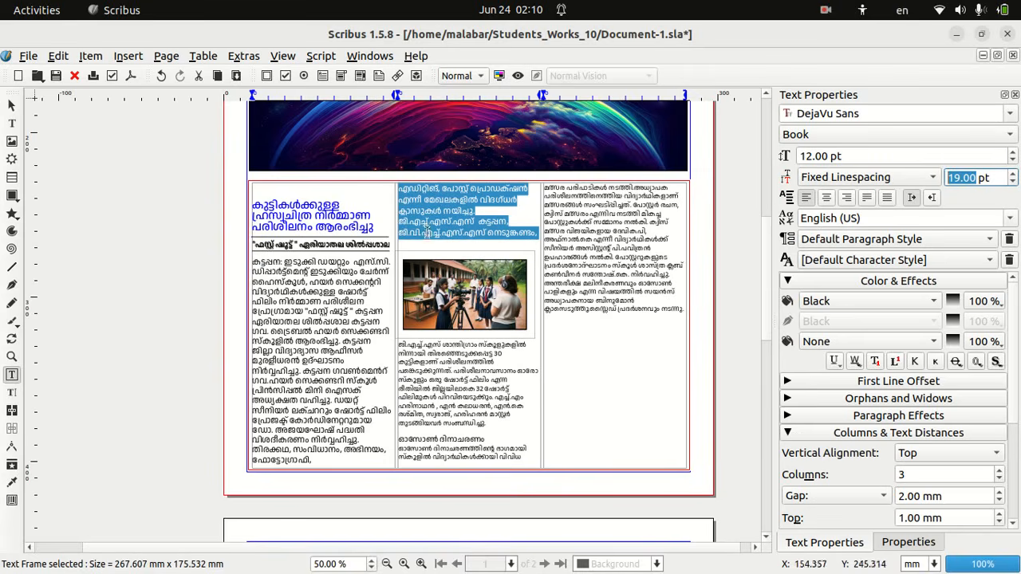
pyautogui.click(468, 225)
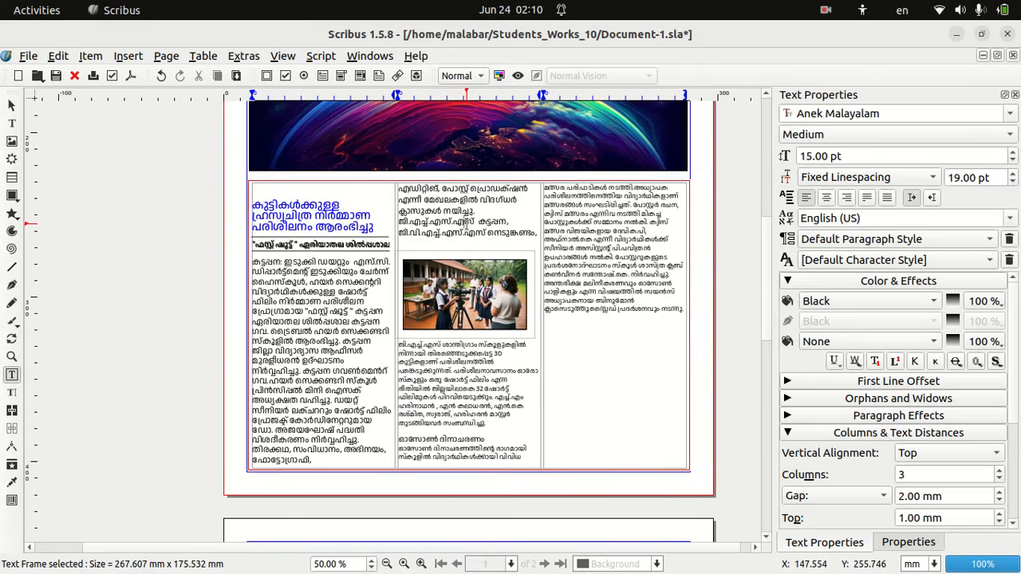
# Step: Set the rest of the first article, starting below the photo in the second column, to 15 pt
pyautogui.click(499, 423)
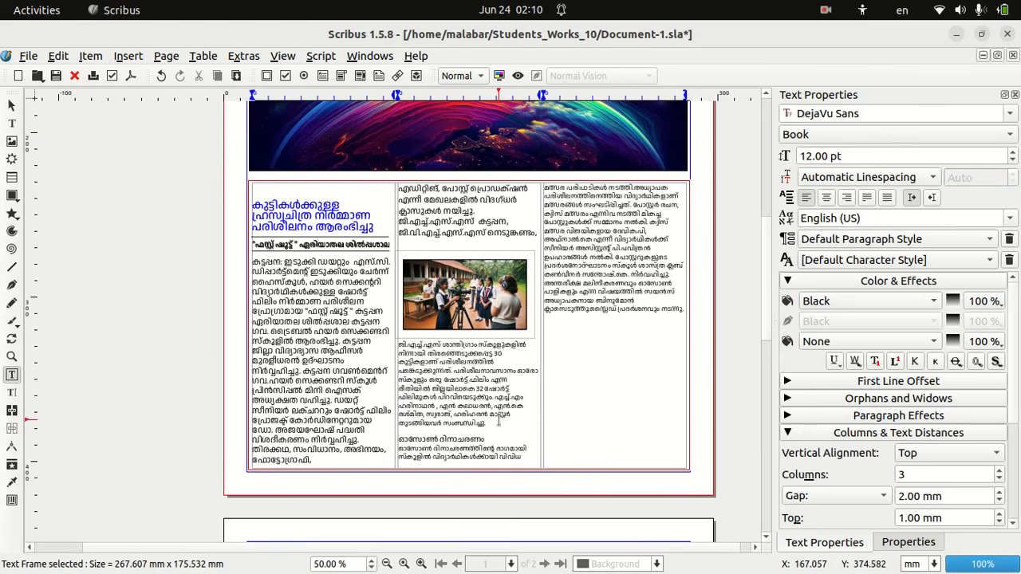
pyautogui.moveTo(498, 423); pyautogui.dragTo(401, 343)
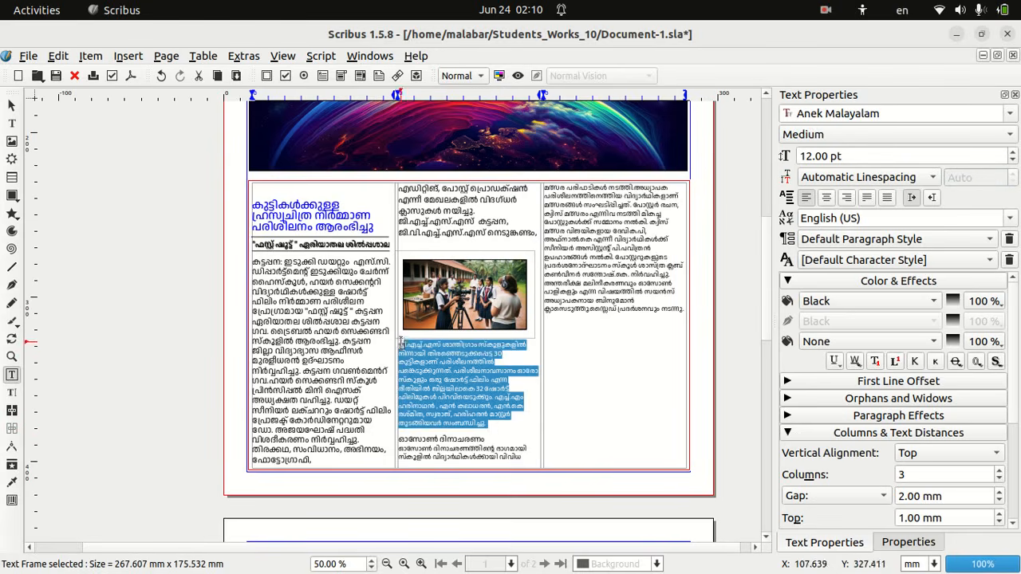
pyautogui.click(1013, 153)
pyautogui.click(1013, 153)
pyautogui.click(1013, 153)
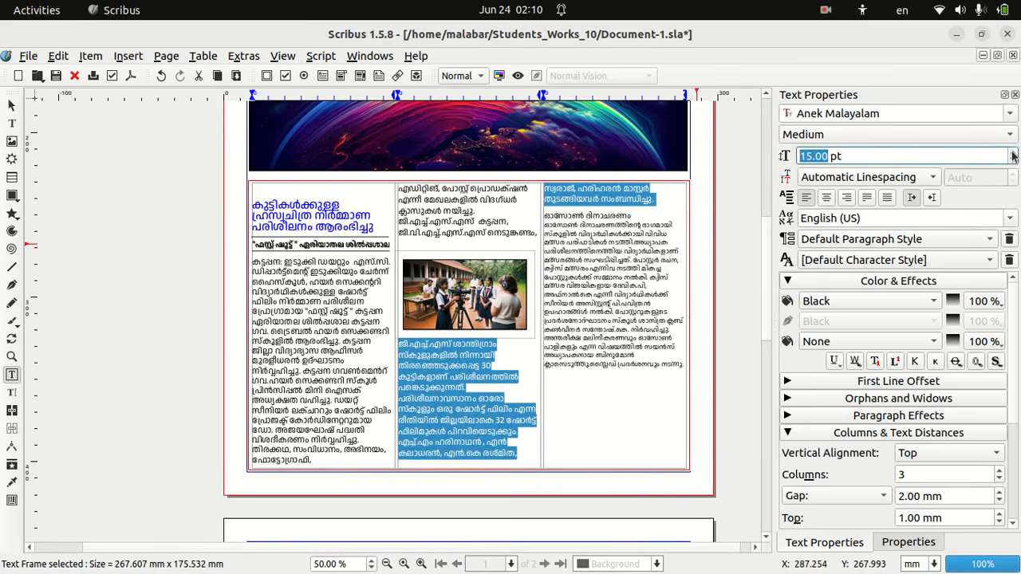
# Step: Give the rest of the first article, starting below the photo in the second column, fixed linespacing of 16 pt
pyautogui.click(902, 180)
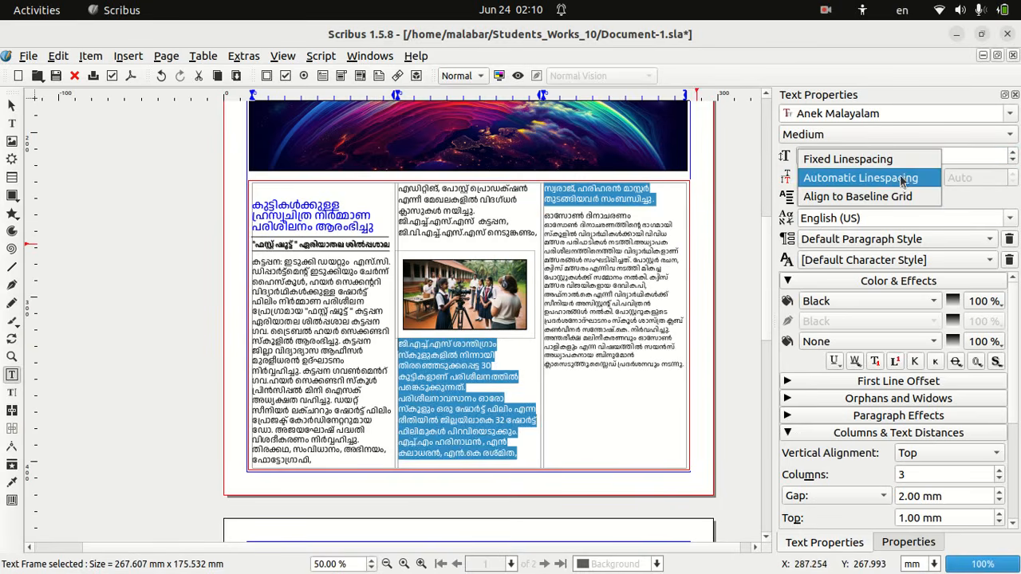
pyautogui.click(885, 160)
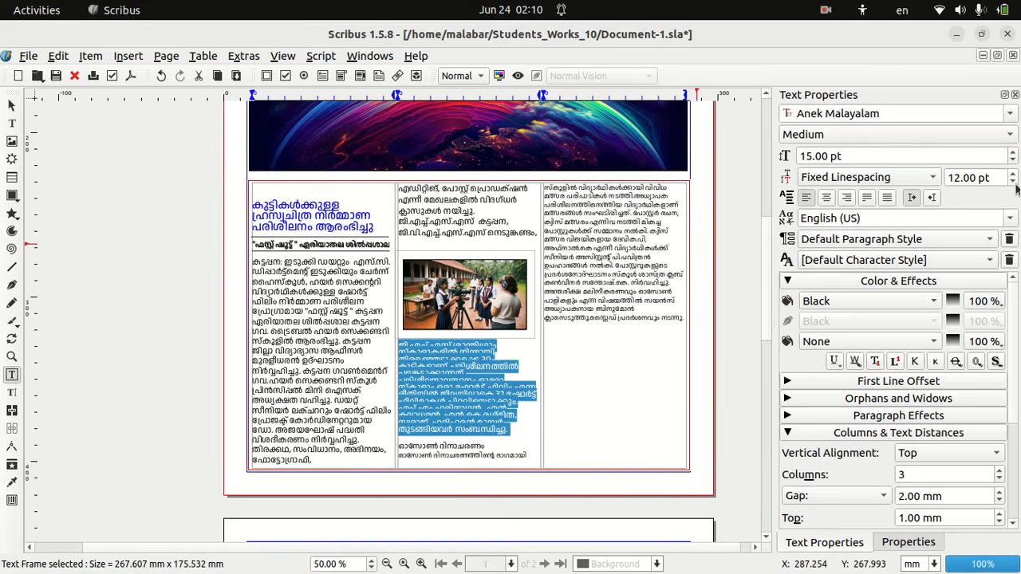
pyautogui.click(1015, 175)
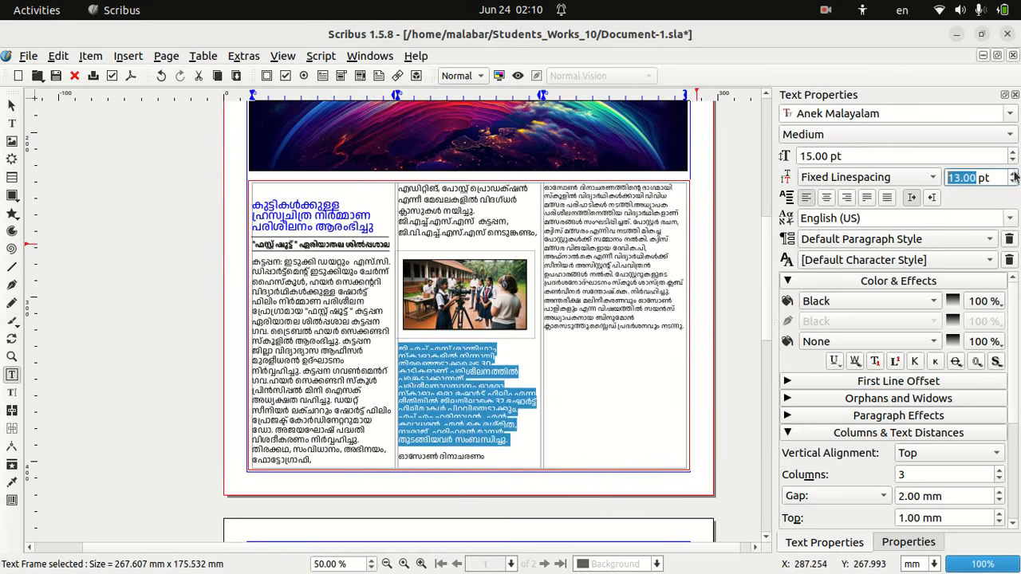
pyautogui.click(1015, 175)
pyautogui.click(1015, 175)
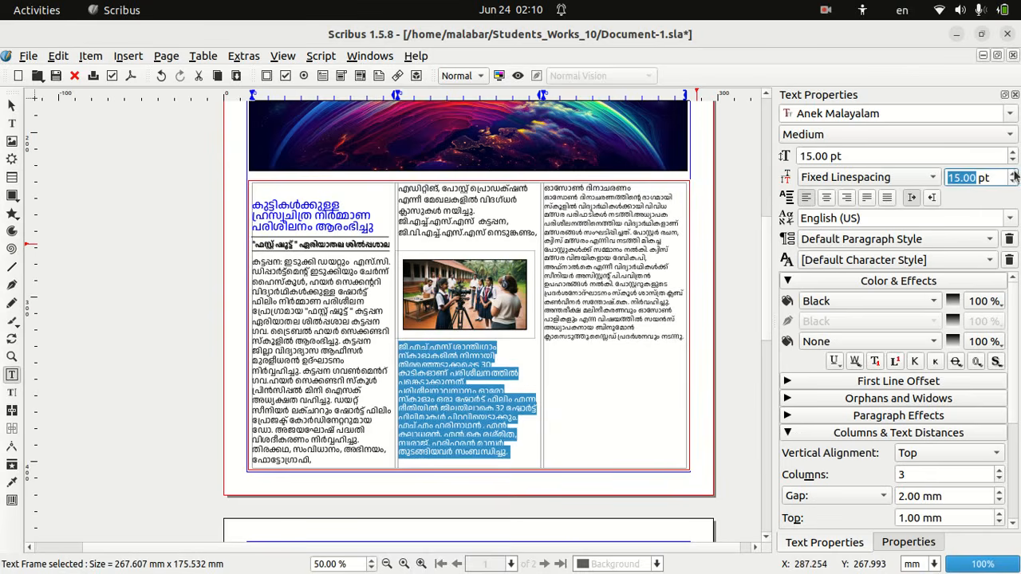
pyautogui.click(1015, 175)
pyautogui.click(1015, 175)
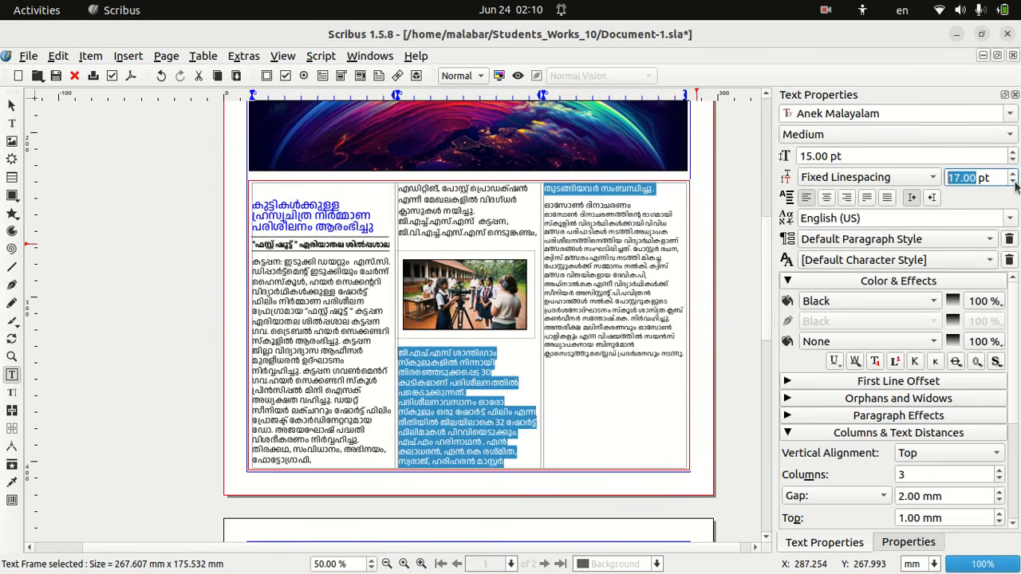
pyautogui.click(1015, 183)
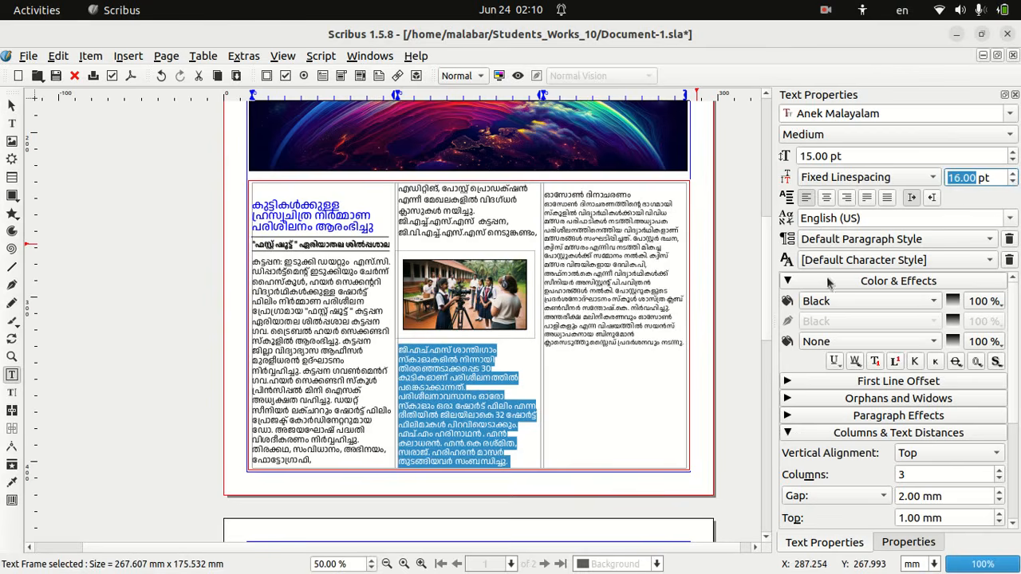
pyautogui.click(572, 399)
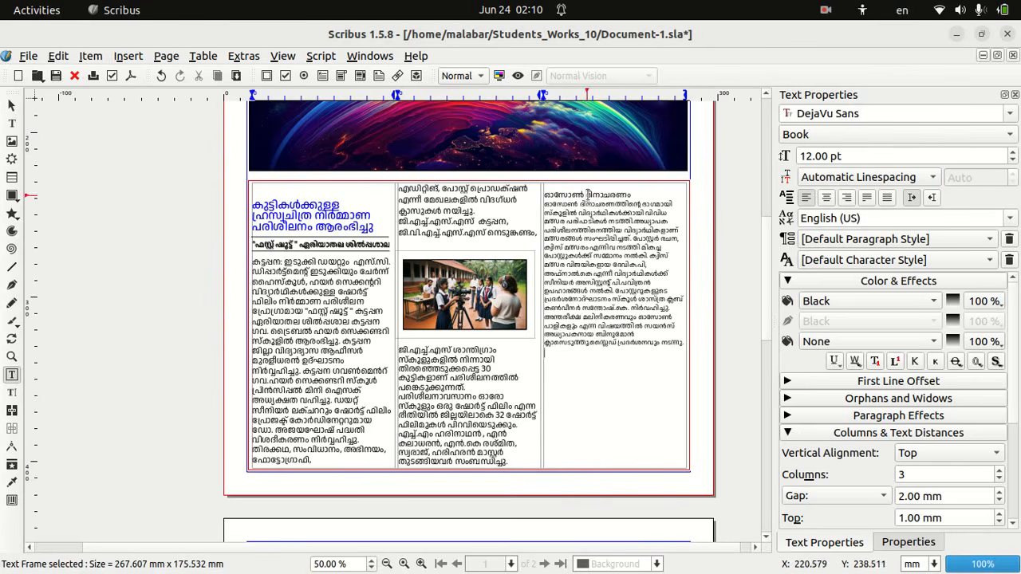
# Step: Break the third column's headline "ഓസോൺ ദിനാചരണം" into two lines and set it to 25 pt
pyautogui.click(588, 195)
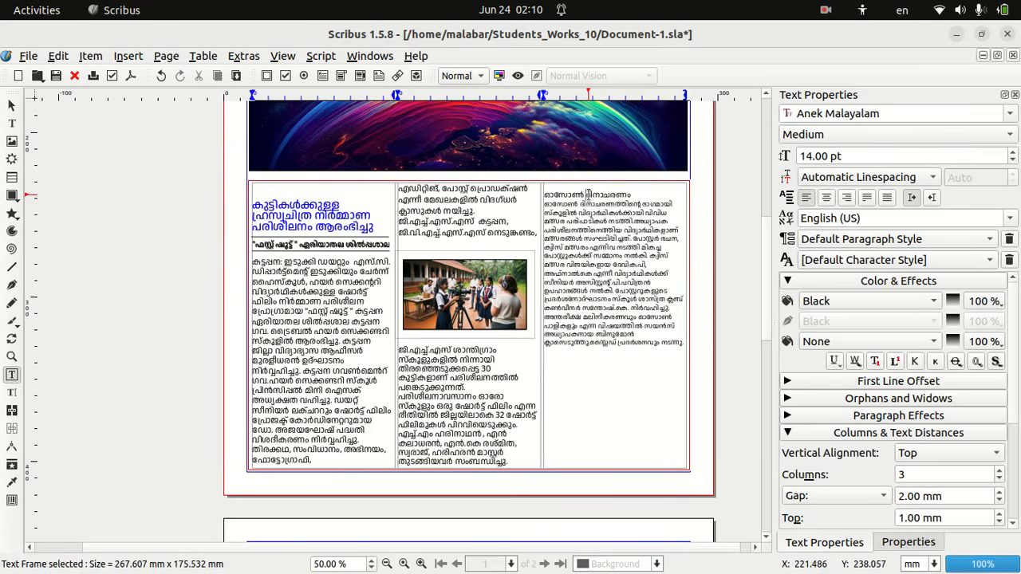
pyautogui.press('Return')
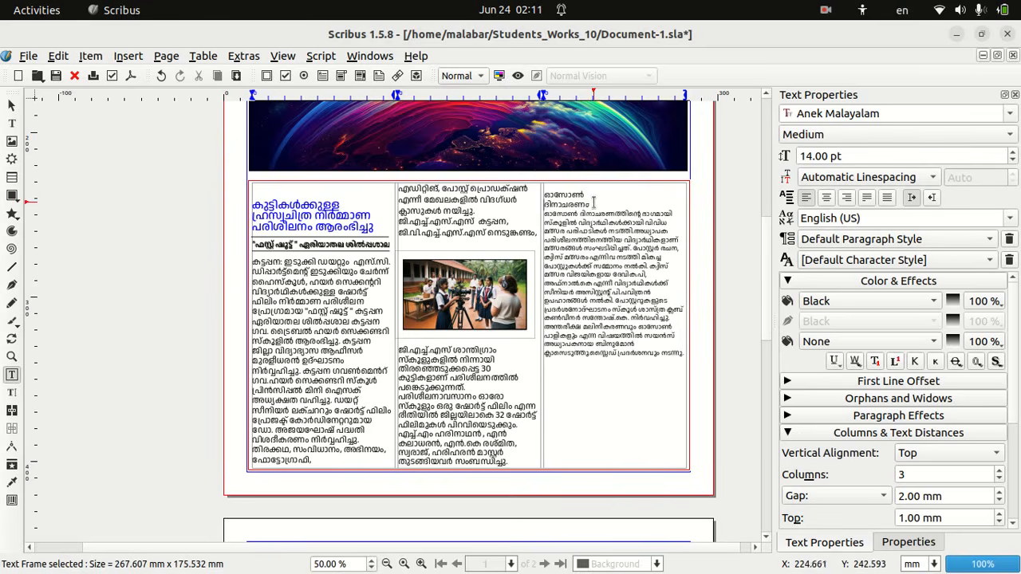
pyautogui.moveTo(595, 206); pyautogui.dragTo(544, 193)
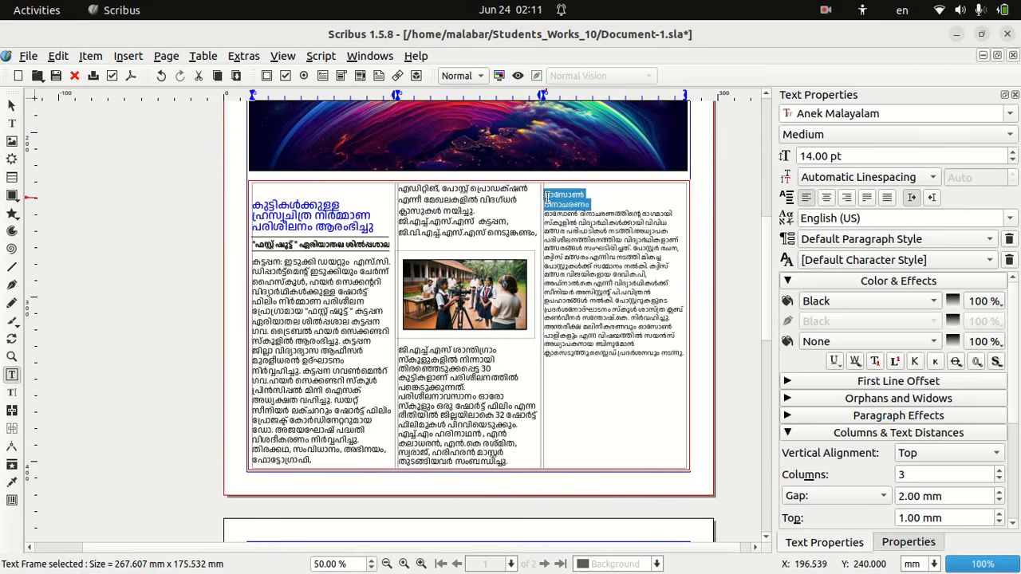
pyautogui.click(1012, 153)
pyautogui.click(1012, 154)
pyautogui.click(1013, 153)
pyautogui.click(1012, 154)
pyautogui.click(1013, 153)
pyautogui.click(1013, 153)
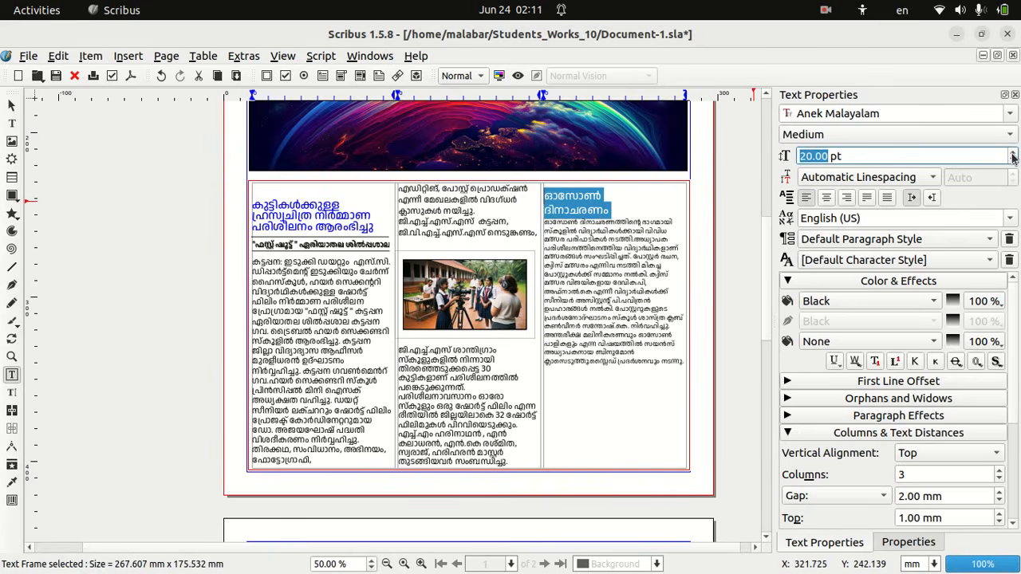
pyautogui.click(1012, 154)
pyautogui.click(1012, 154)
pyautogui.click(1012, 154)
pyautogui.click(1012, 154)
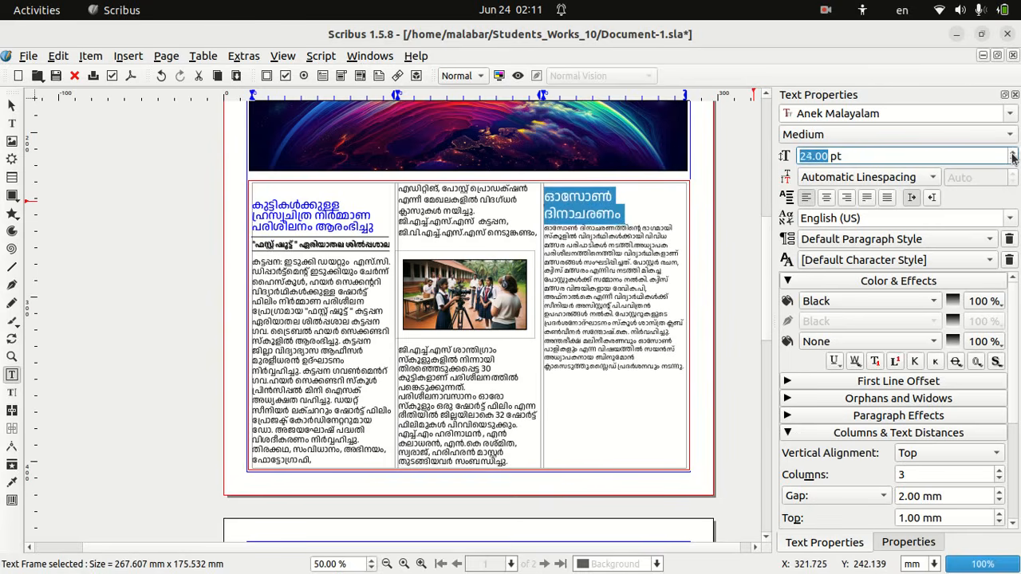
pyautogui.click(1012, 154)
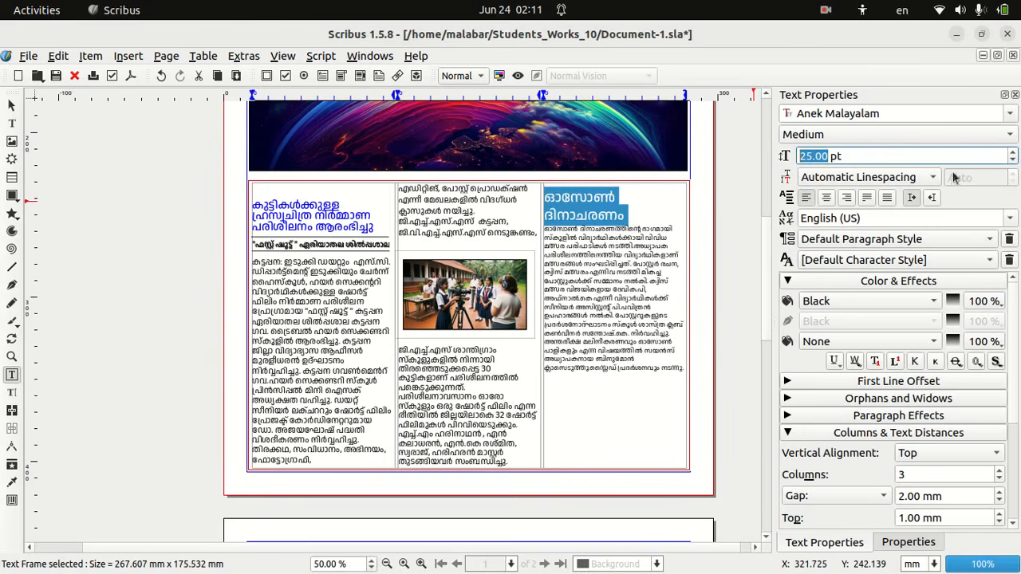
# Step: Right-align the third column's headline and outline its letters, using brick red6 for both fill and outline colour
pyautogui.click(843, 202)
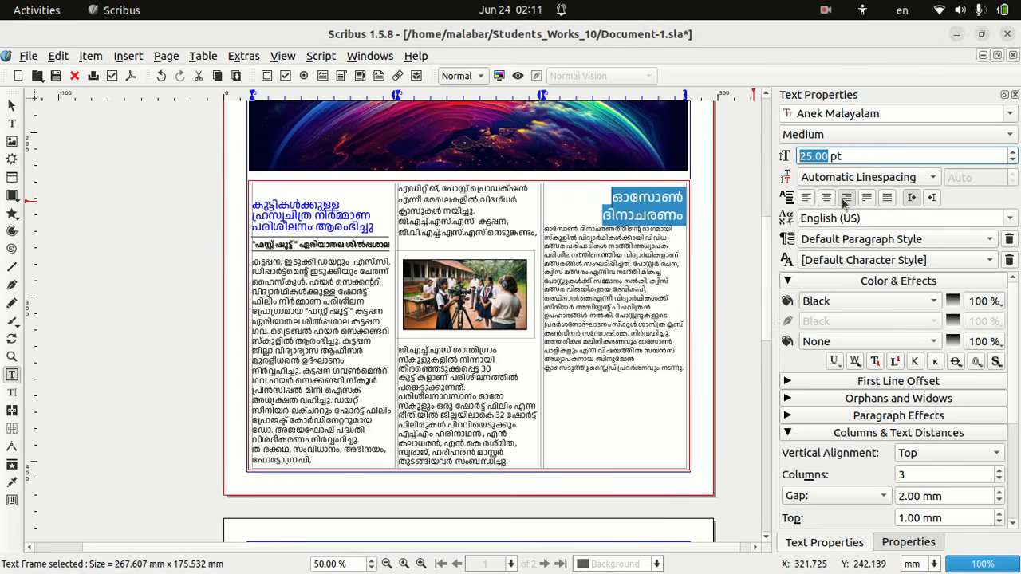
pyautogui.click(873, 301)
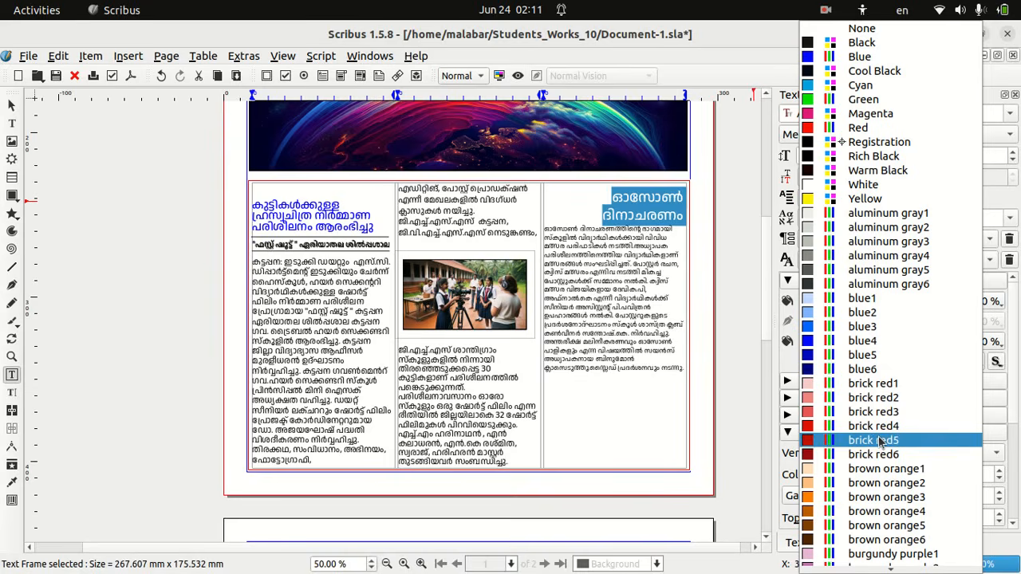
pyautogui.click(914, 455)
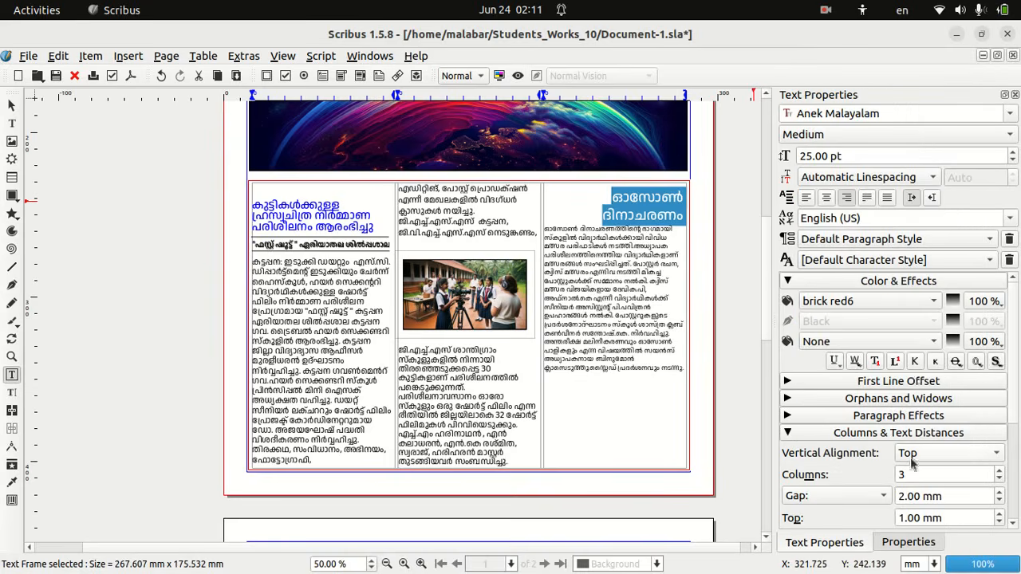
pyautogui.click(997, 363)
pyautogui.click(923, 328)
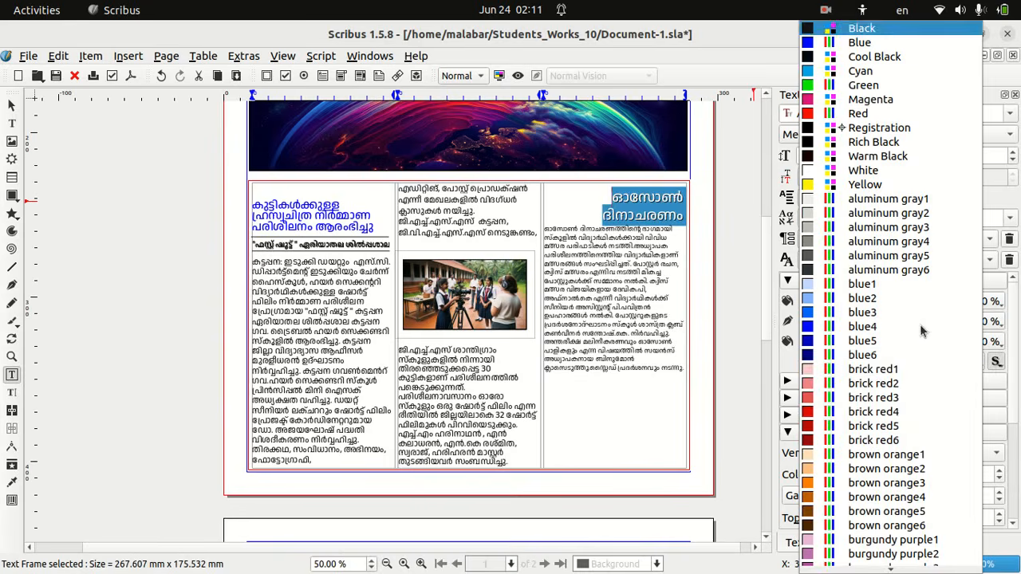
pyautogui.click(902, 441)
pyautogui.click(666, 422)
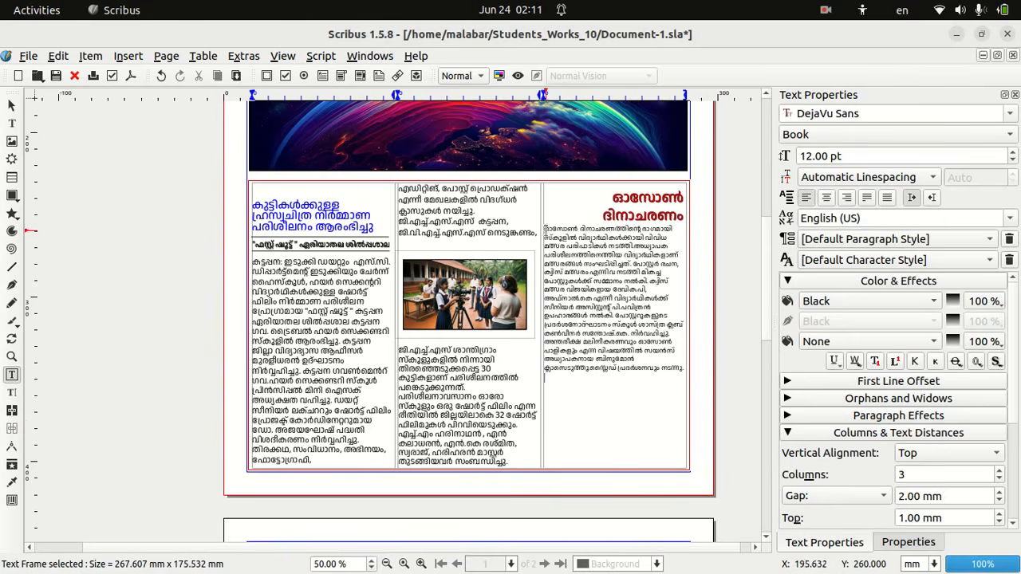
# Step: Try different font sizes for the body text below the third column's headline
pyautogui.moveTo(545, 229); pyautogui.dragTo(683, 375)
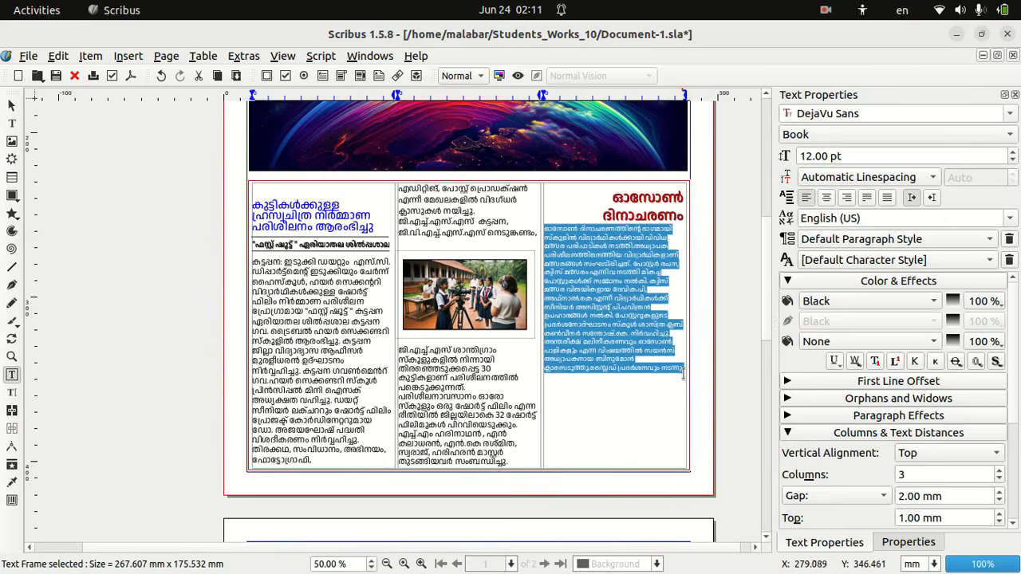
pyautogui.click(1013, 152)
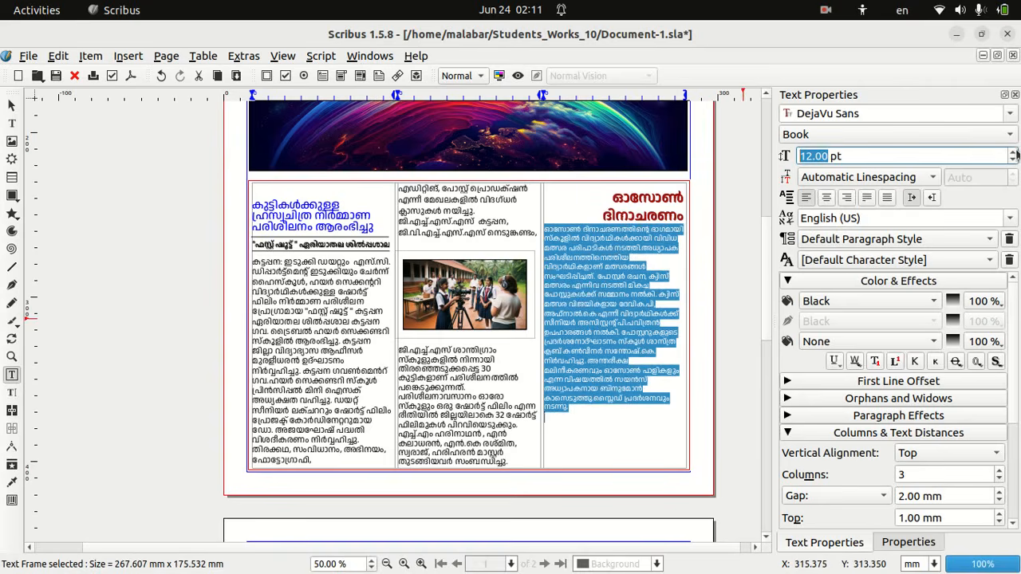
pyautogui.click(812, 156)
pyautogui.press('Return')
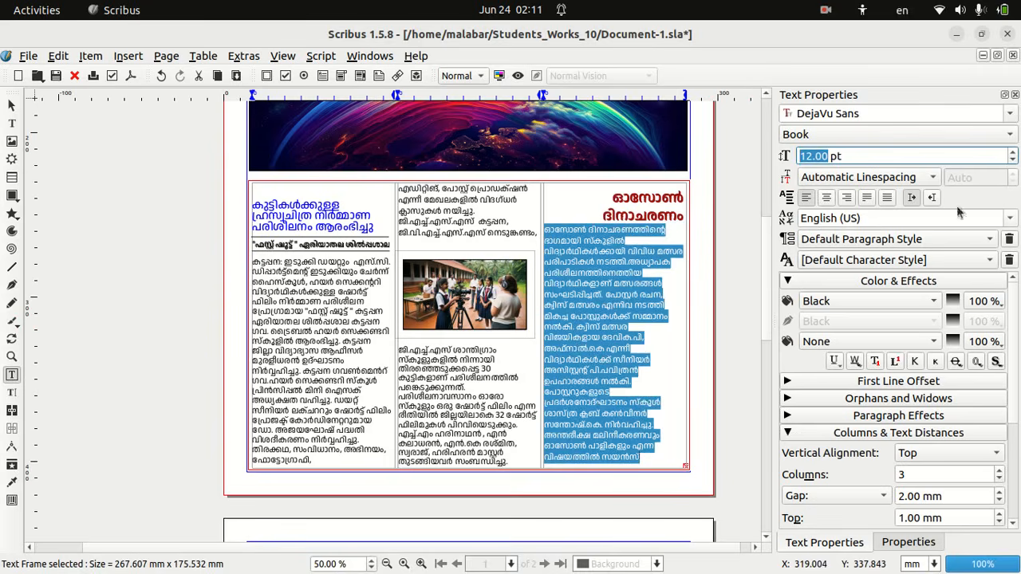
pyautogui.click(1014, 162)
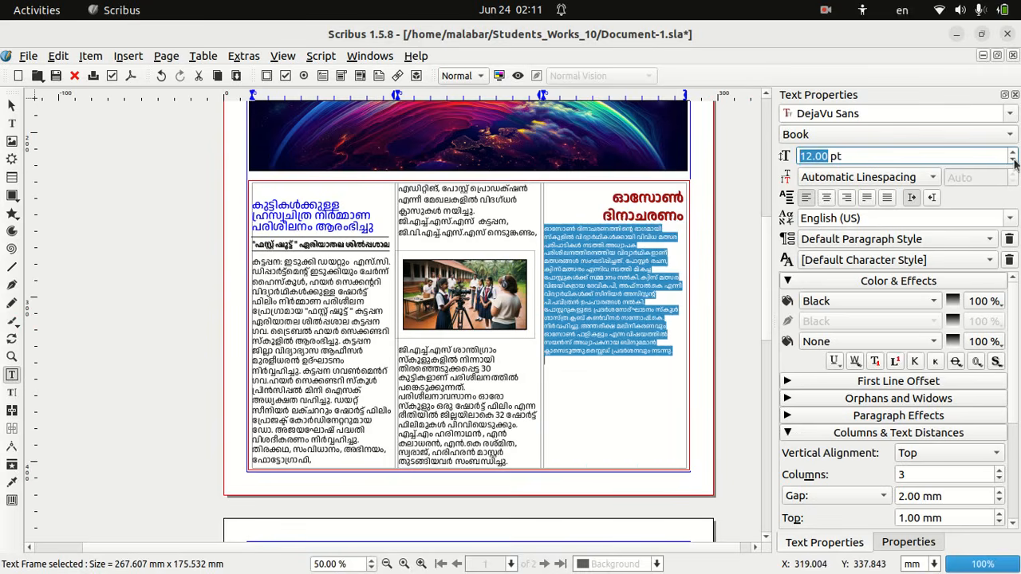
# Step: Give the third column's body text fixed linespacing of 19 pt
pyautogui.click(893, 179)
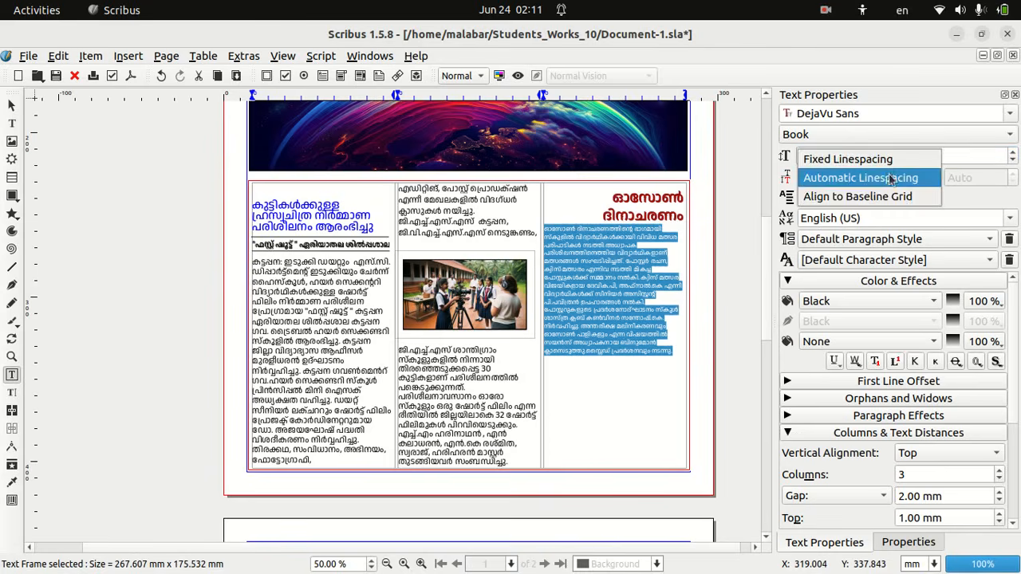
pyautogui.click(883, 162)
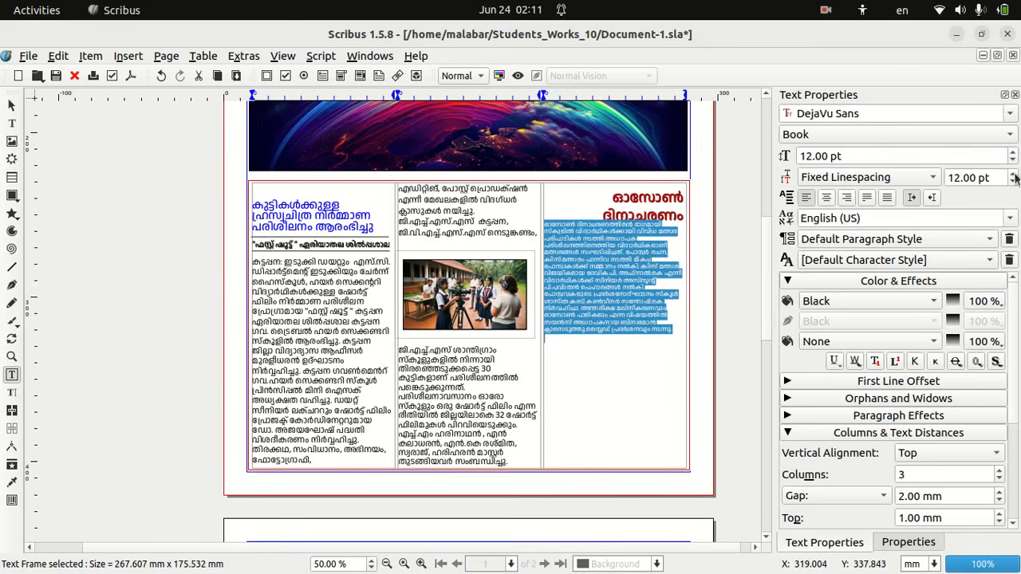
pyautogui.scroll(9, 1015, 180)
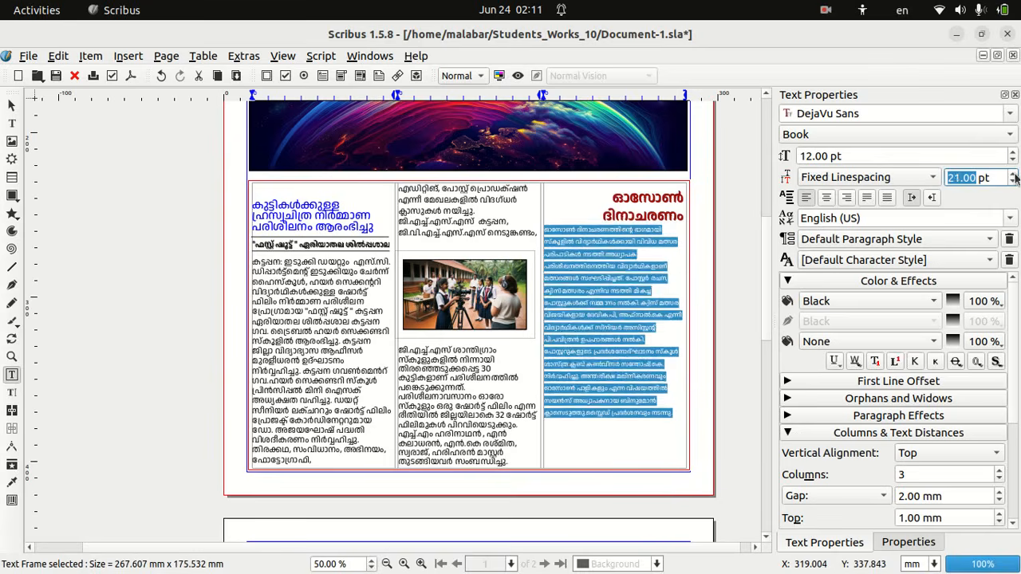
pyautogui.scroll(2, 1016, 179)
pyautogui.scroll(1, 1016, 179)
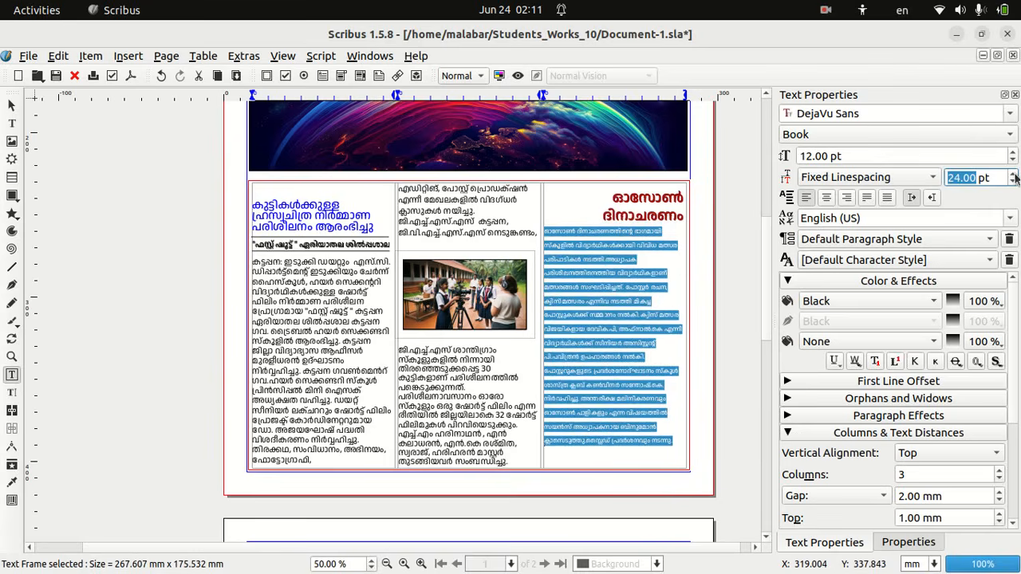
pyautogui.scroll(-2, 1016, 179)
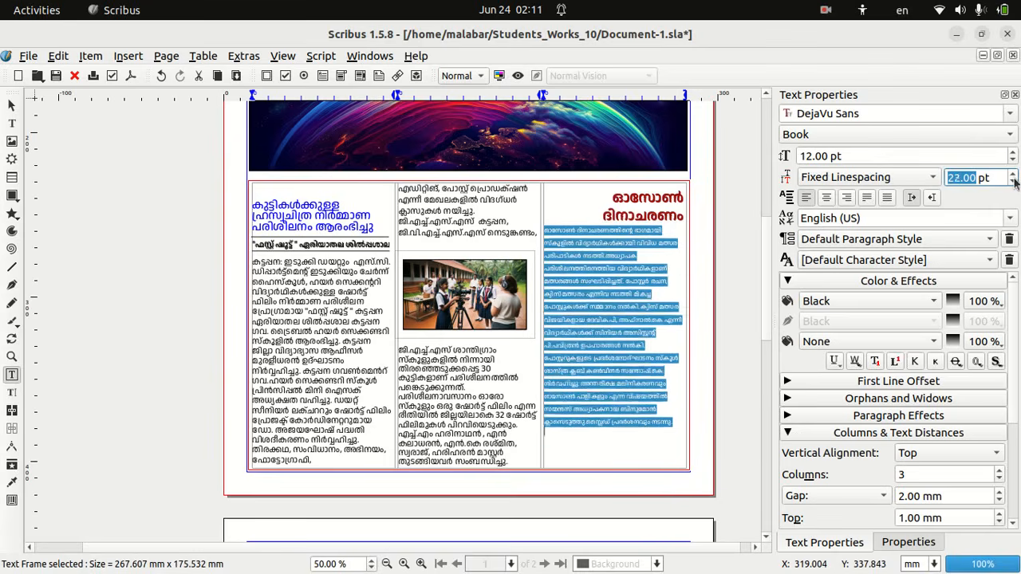
pyautogui.scroll(-2, 1015, 181)
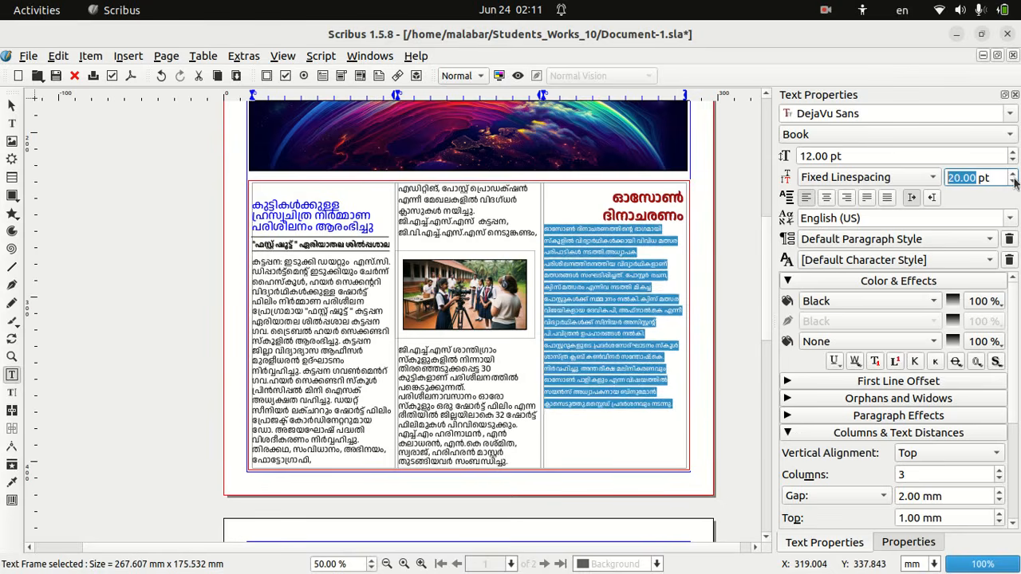
pyautogui.scroll(-1, 1016, 182)
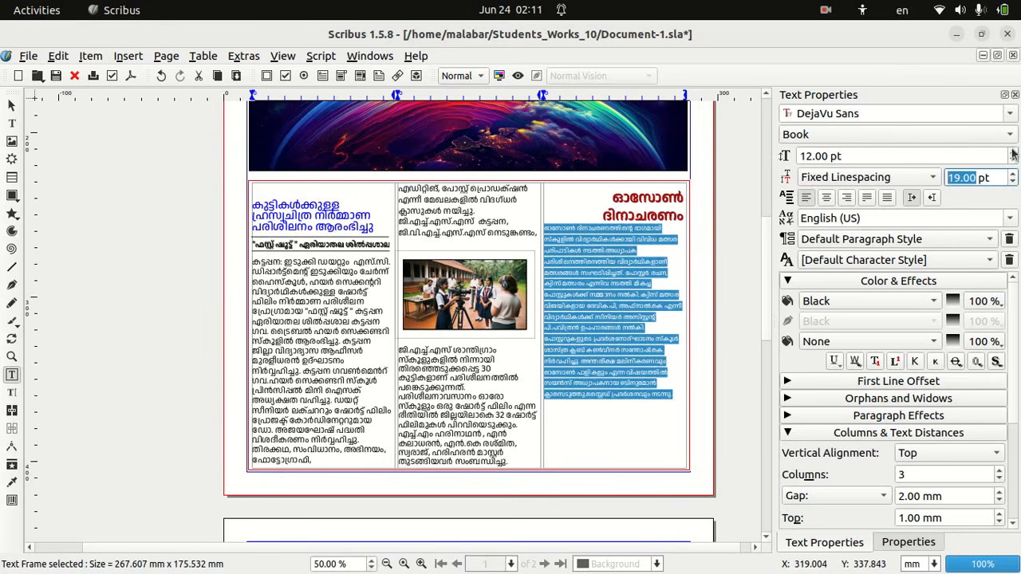
# Step: Set the third column's body text to 15 pt, matching the first article
pyautogui.scroll(1, 1013, 153)
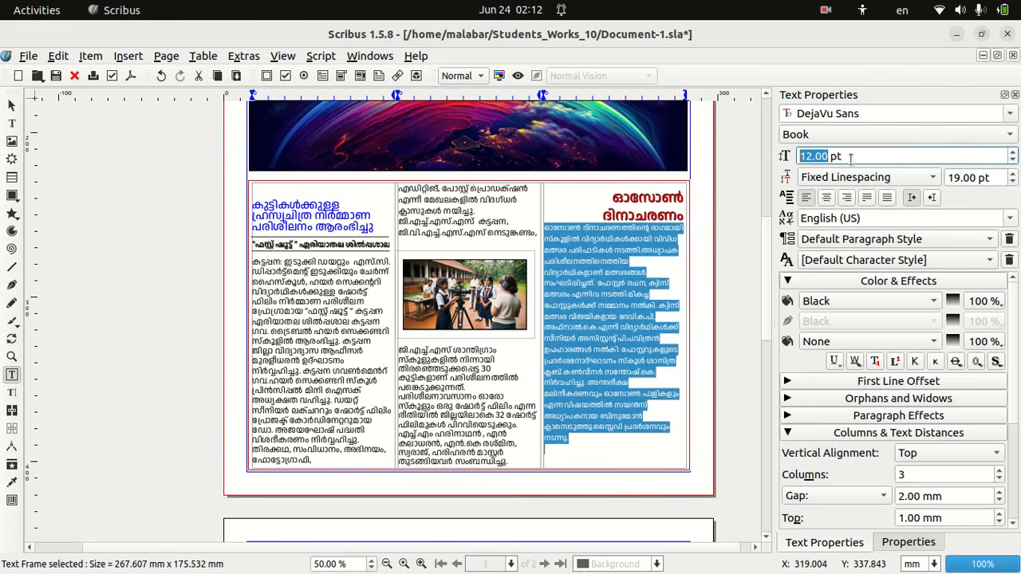
pyautogui.click(812, 156)
pyautogui.press('BackSpace')
pyautogui.write('5')
pyautogui.press('Return')
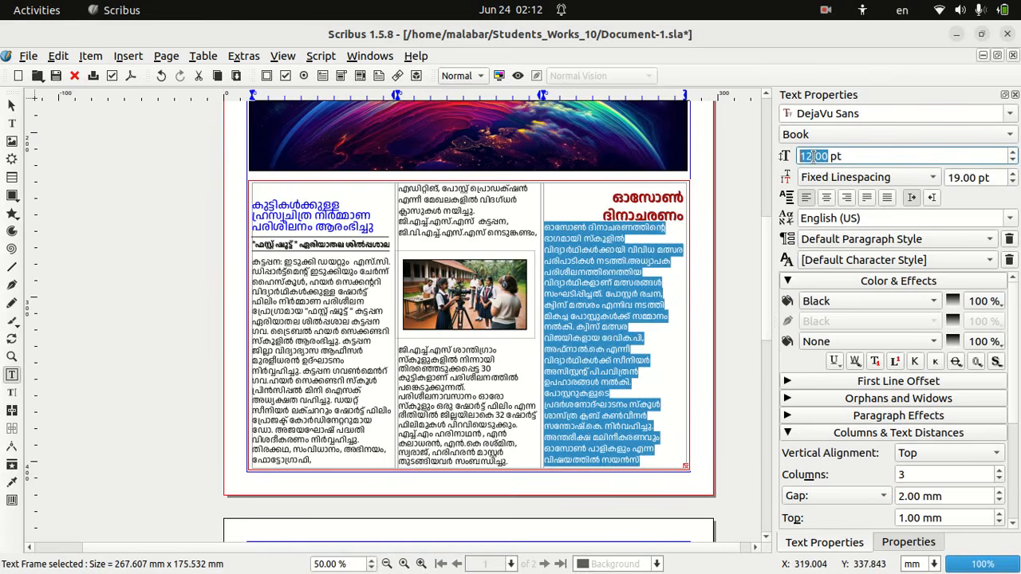
# Step: Reduce the fixed linespacing of the third column's visible body text to 15 pt so more lines fit
pyautogui.click(649, 463)
pyautogui.moveTo(648, 463); pyautogui.dragTo(620, 319)
pyautogui.click(550, 224)
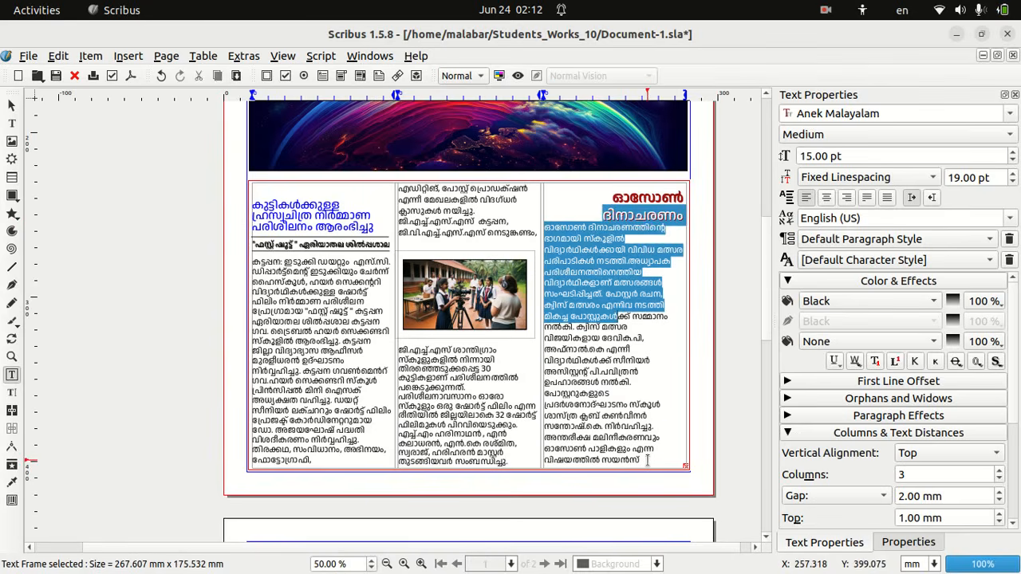
pyautogui.moveTo(640, 463); pyautogui.dragTo(549, 229)
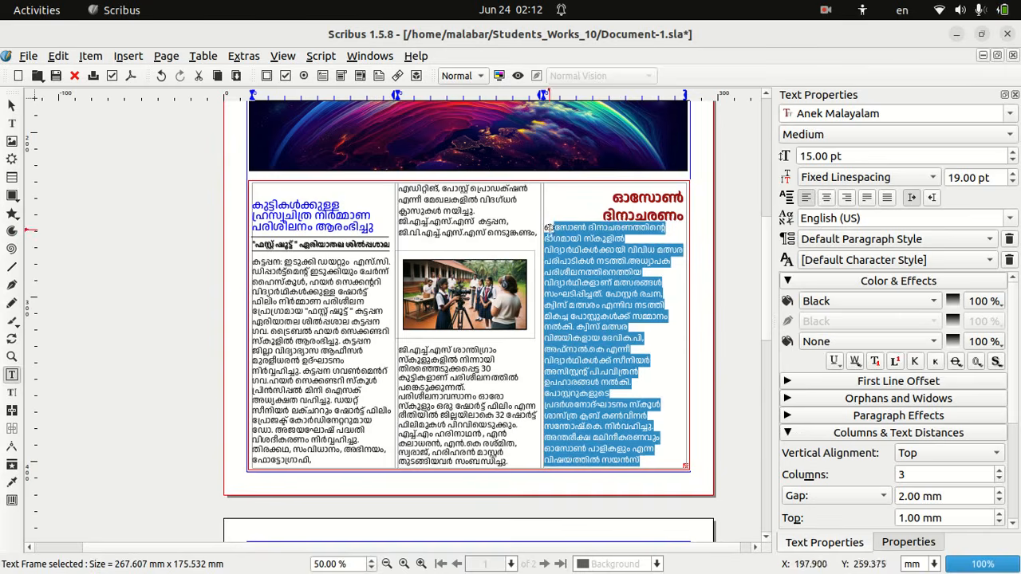
pyautogui.click(1012, 183)
pyautogui.click(1012, 182)
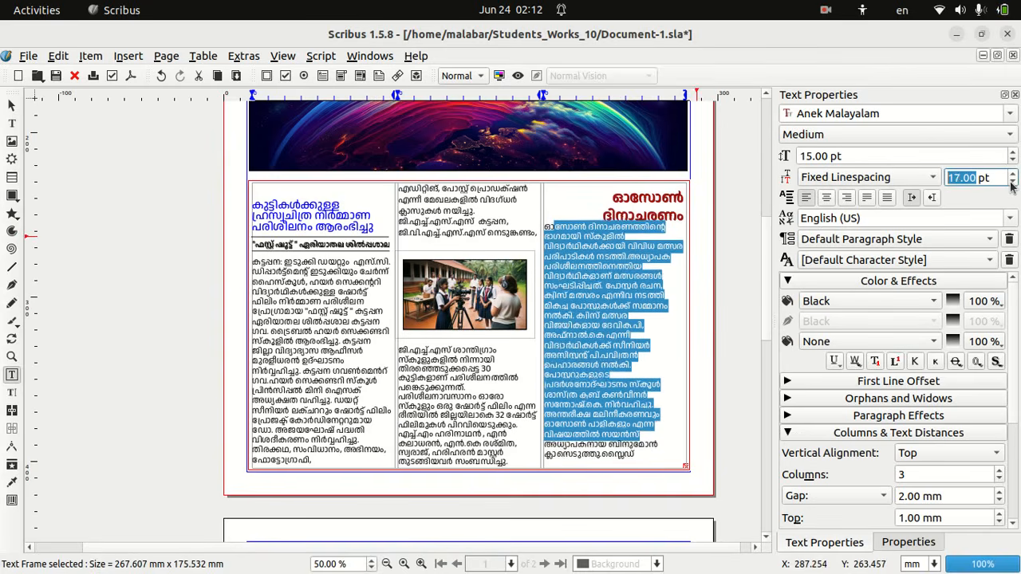
pyautogui.click(1011, 182)
pyautogui.click(1011, 182)
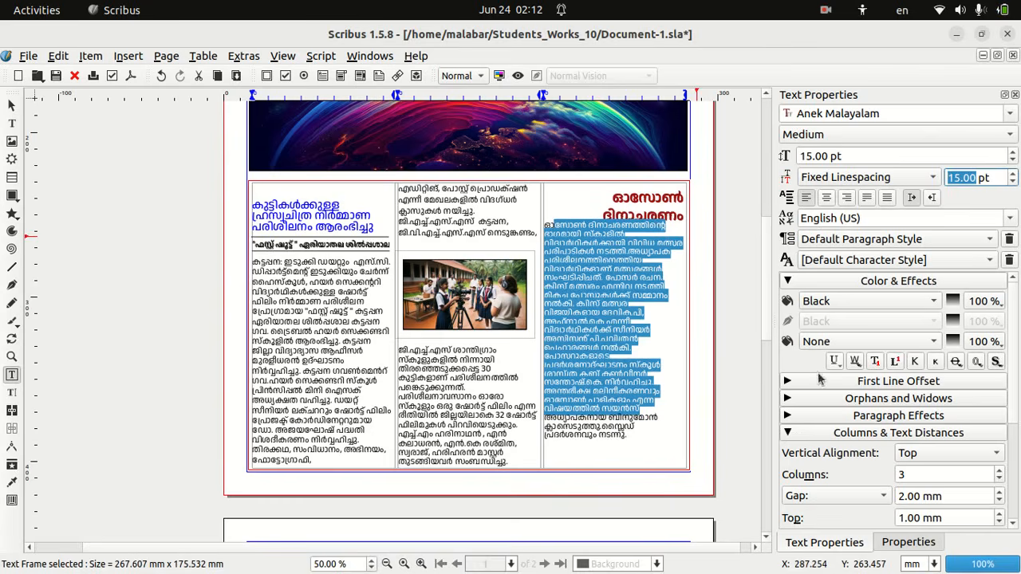
# Step: Give the whole body text of the third column, including its last lines, fixed linespacing of 16 pt
pyautogui.click(641, 437)
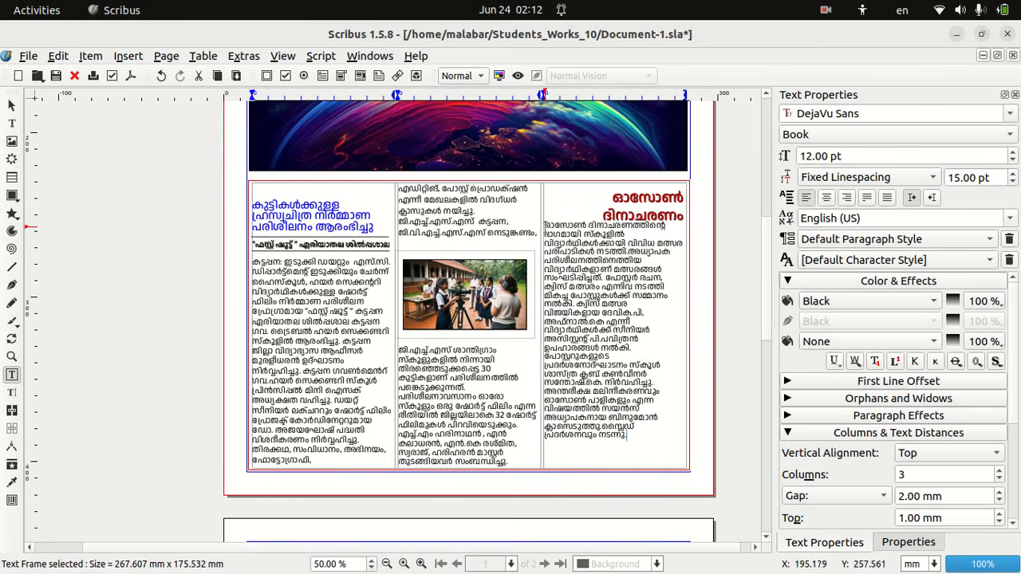
pyautogui.moveTo(545, 225); pyautogui.dragTo(634, 438)
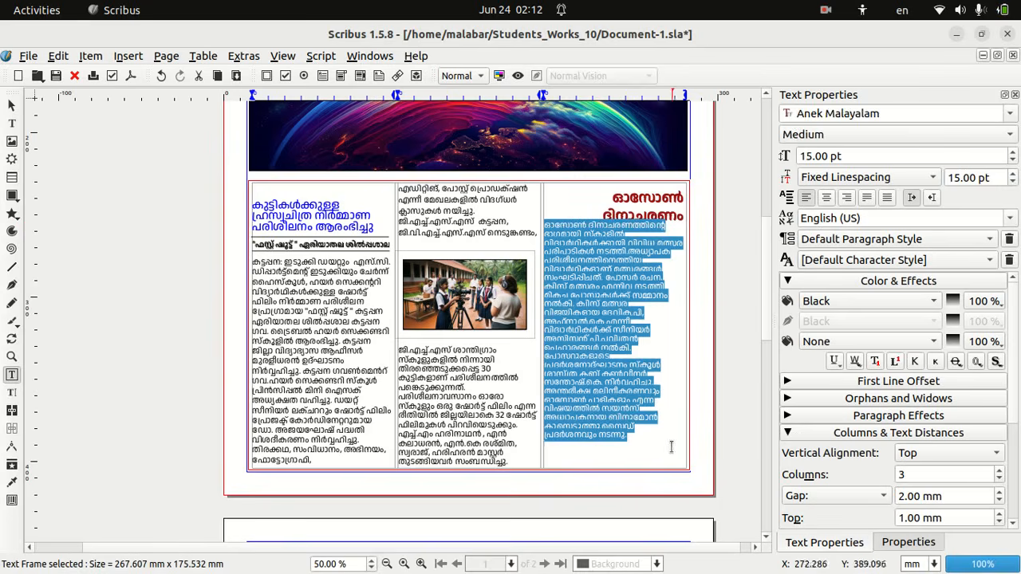
pyautogui.click(1013, 174)
pyautogui.click(1013, 175)
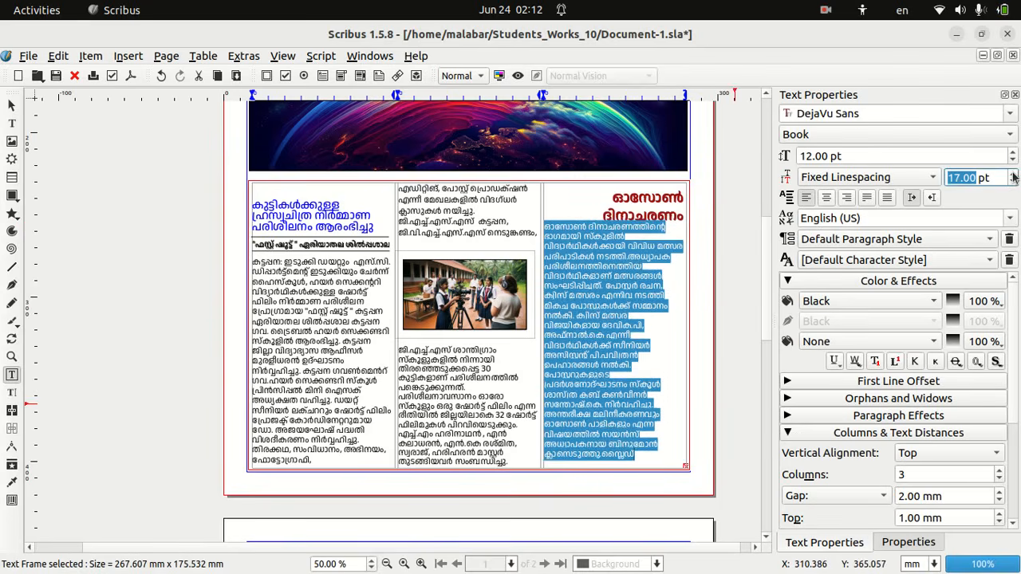
pyautogui.click(1012, 182)
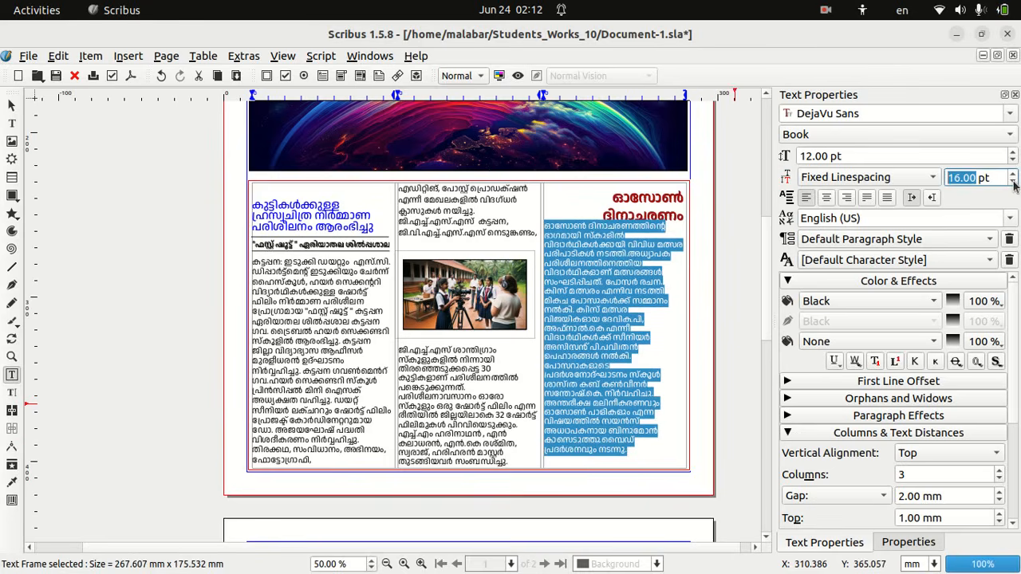
# Step: Try smaller and larger font sizes for the third column's body text, from 13 pt up to 16 pt
pyautogui.click(1013, 158)
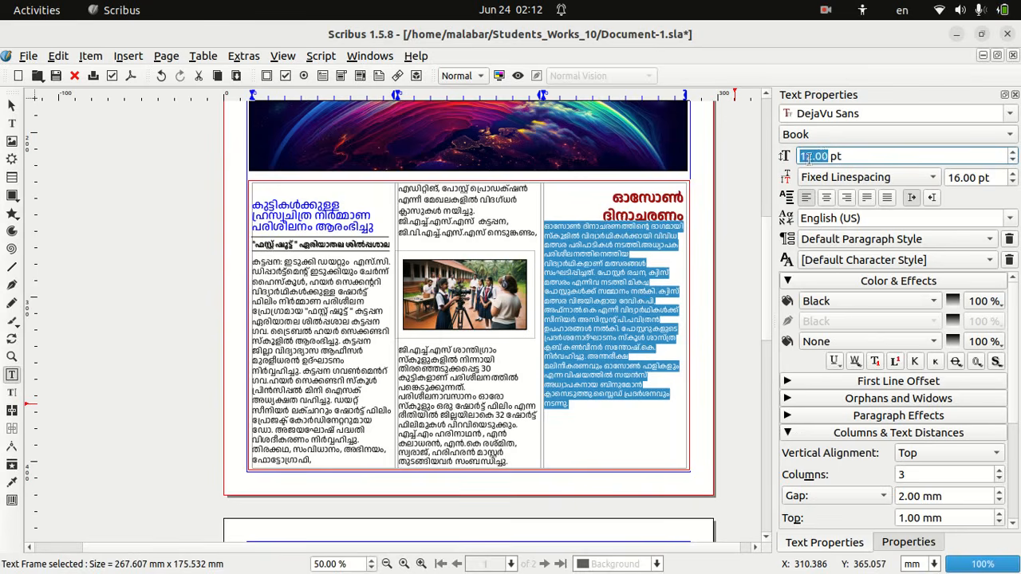
pyautogui.write('13')
pyautogui.press('Return')
pyautogui.click(808, 157)
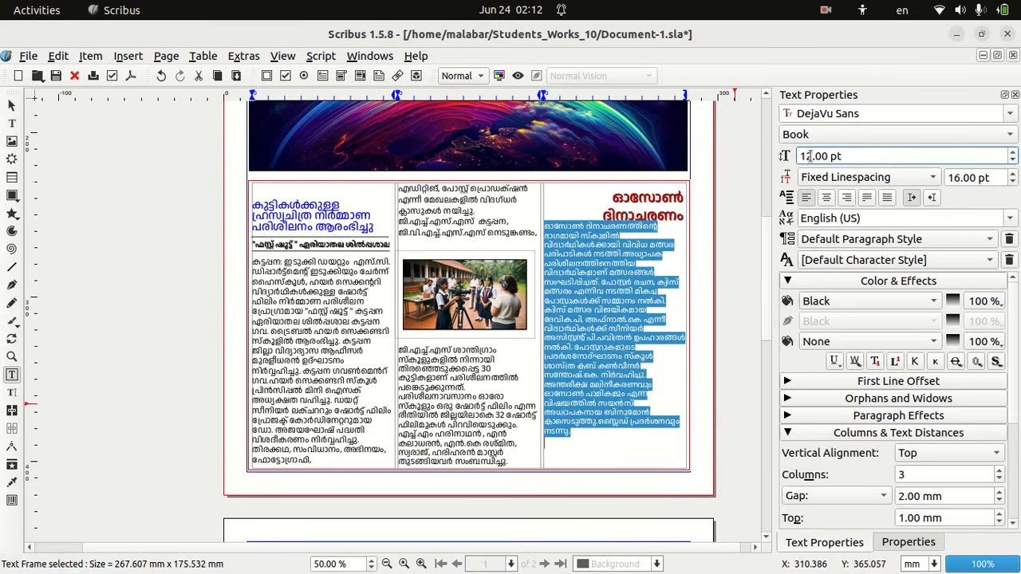
pyautogui.press('BackSpace')
pyautogui.write('3')
pyautogui.press('Return')
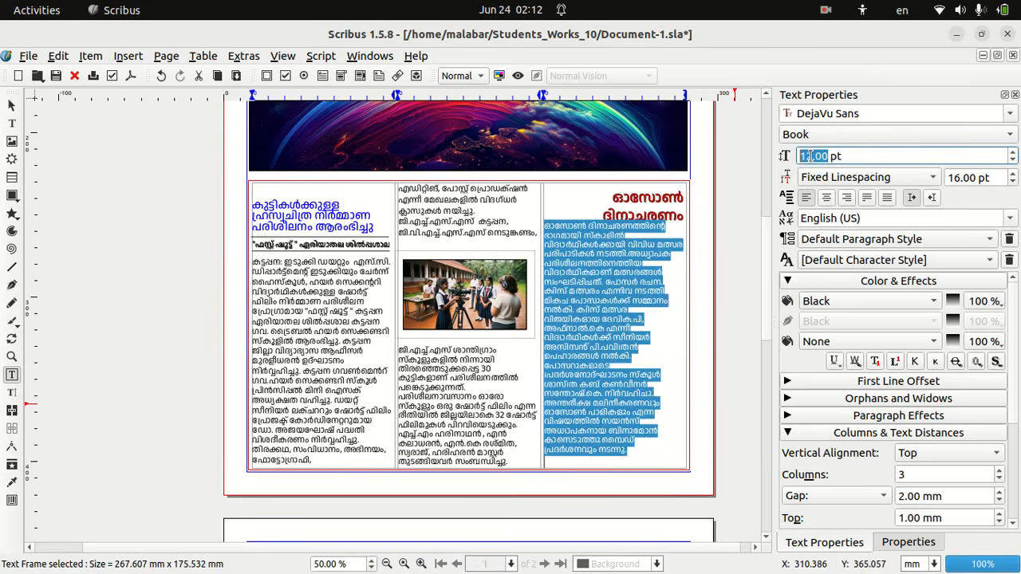
pyautogui.scroll(-1, 806, 156)
pyautogui.click(813, 156)
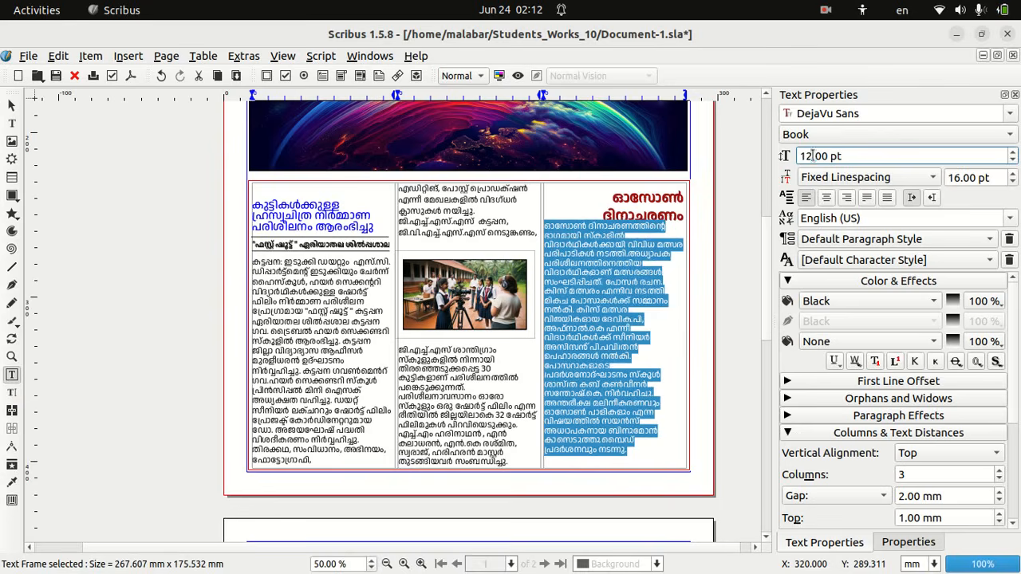
pyautogui.click(1012, 179)
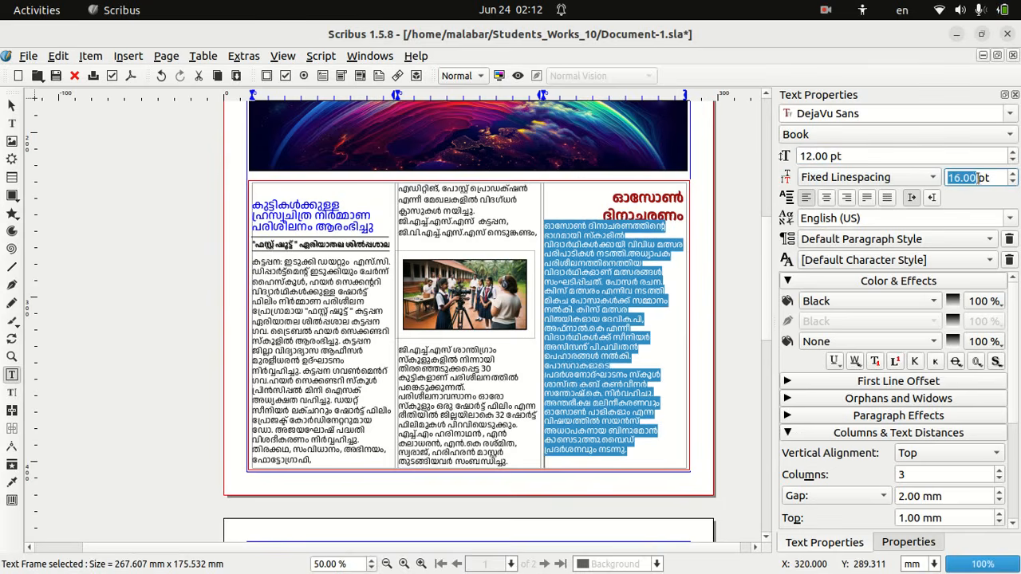
pyautogui.click(807, 155)
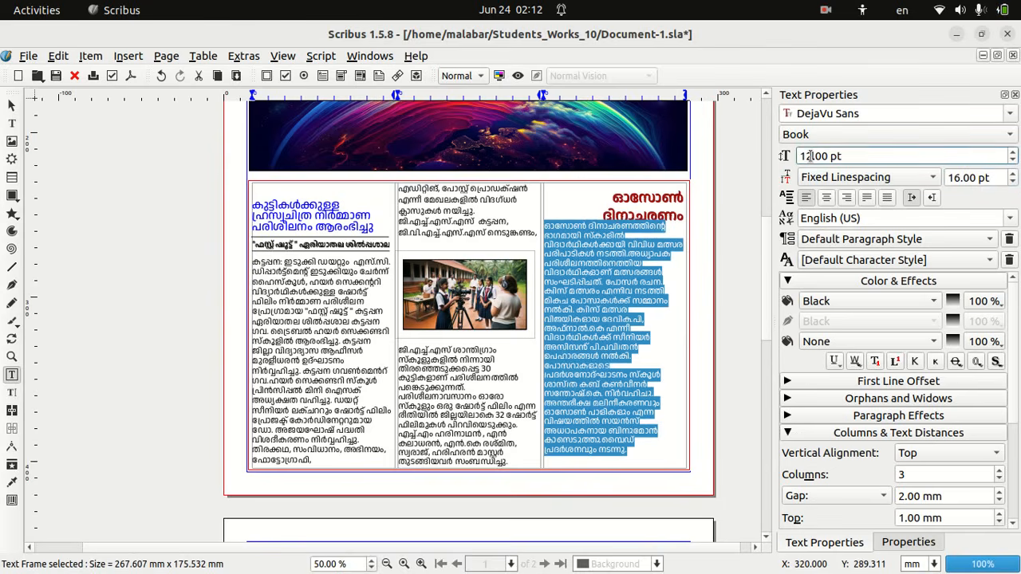
pyautogui.press('Return')
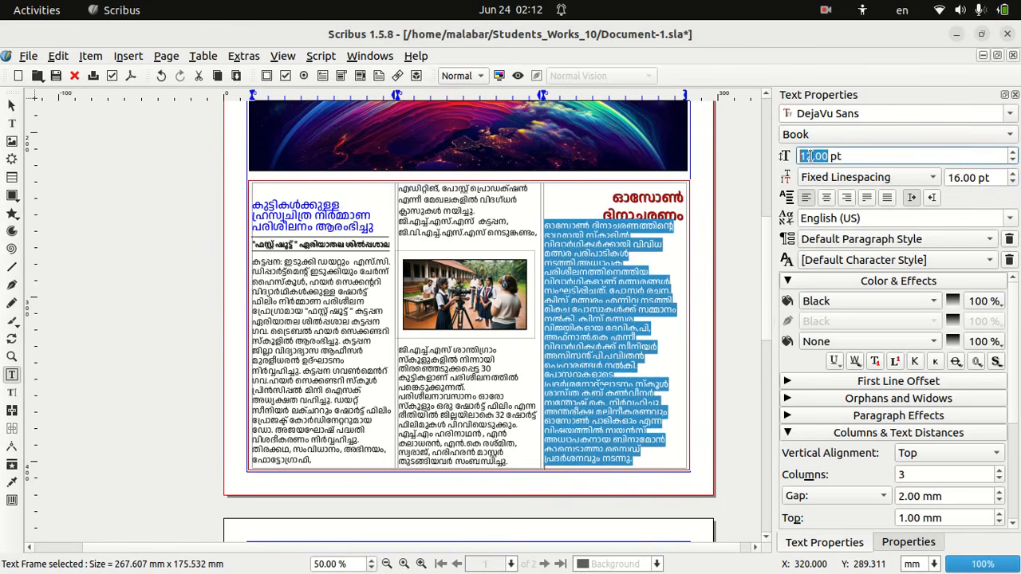
pyautogui.click(702, 272)
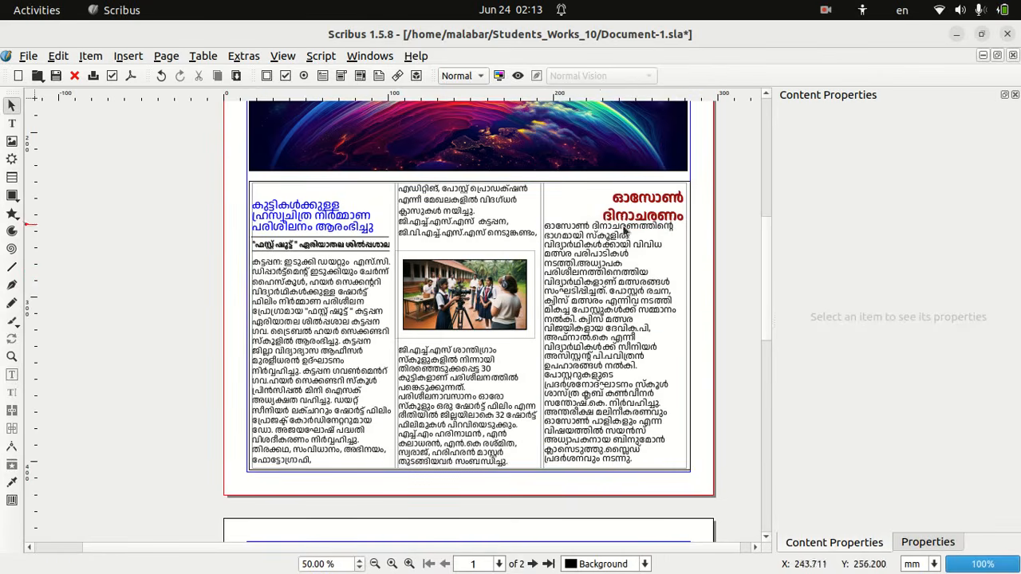
# Step: Insert a blank line between the third column's red headline and its body text
pyautogui.click(602, 237)
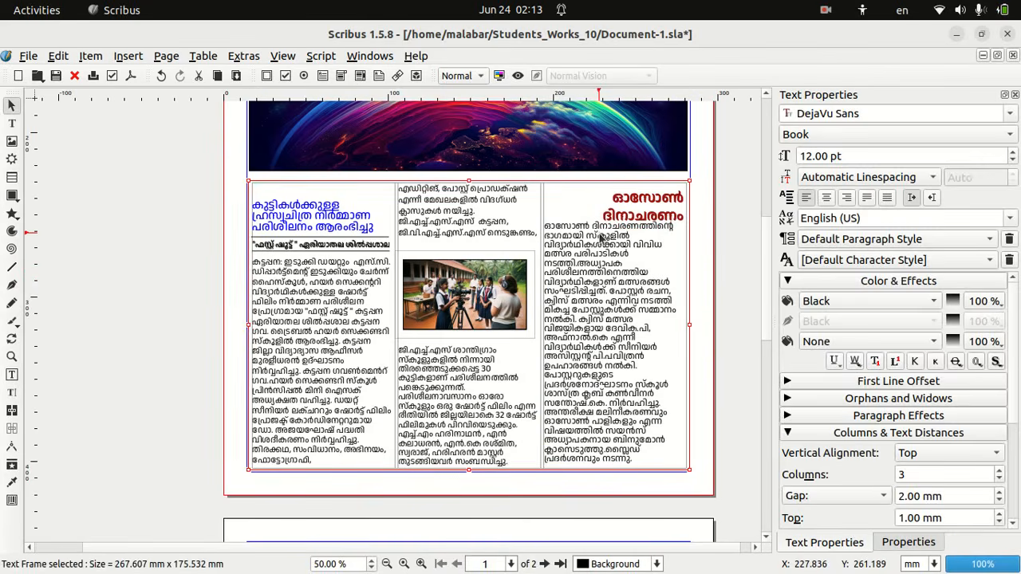
pyautogui.doubleClick(548, 224)
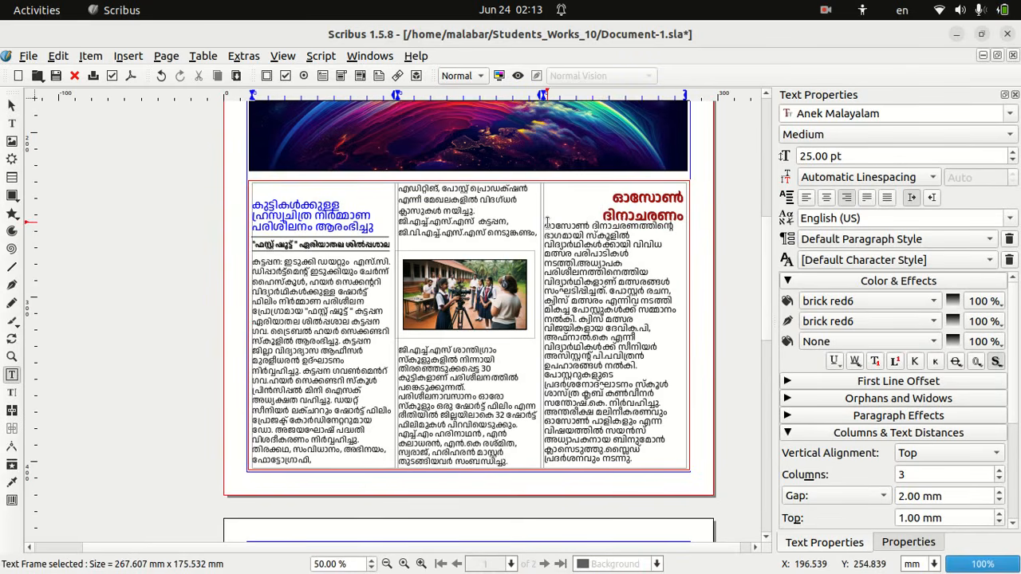
pyautogui.click(546, 224)
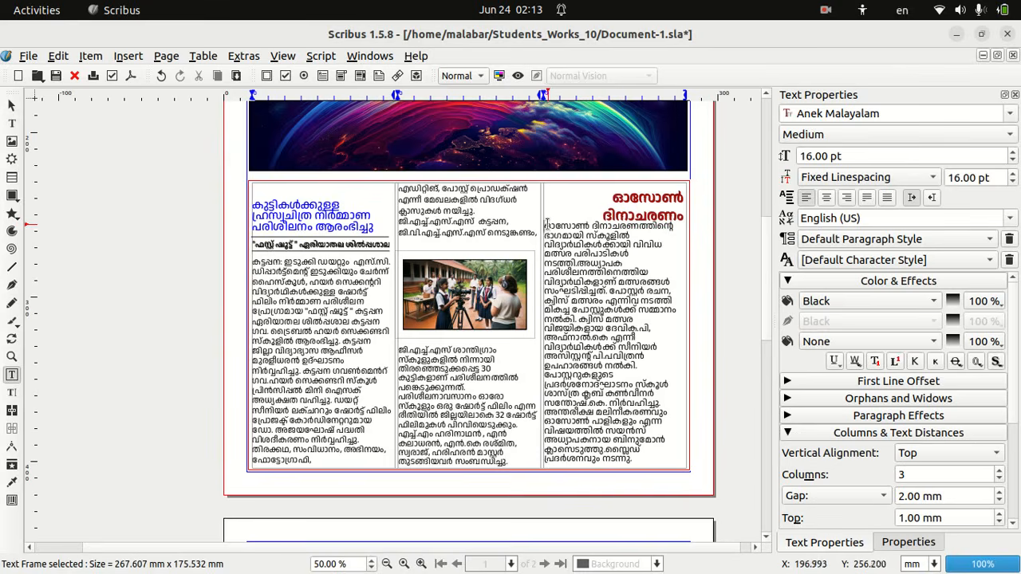
pyautogui.press('Return')
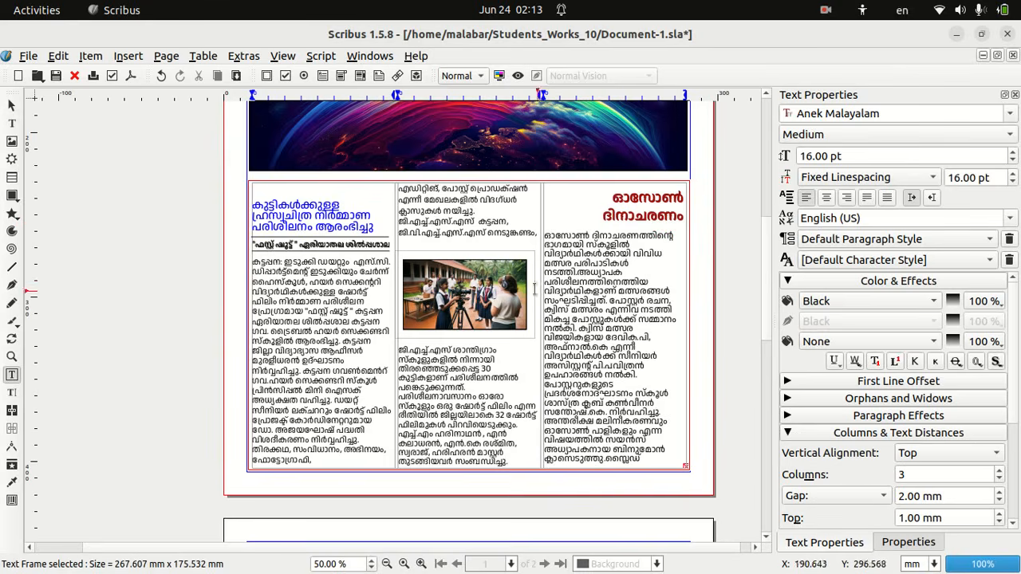
# Step: Set the third column's body text to 15 pt and align it right
pyautogui.moveTo(545, 236); pyautogui.dragTo(670, 479)
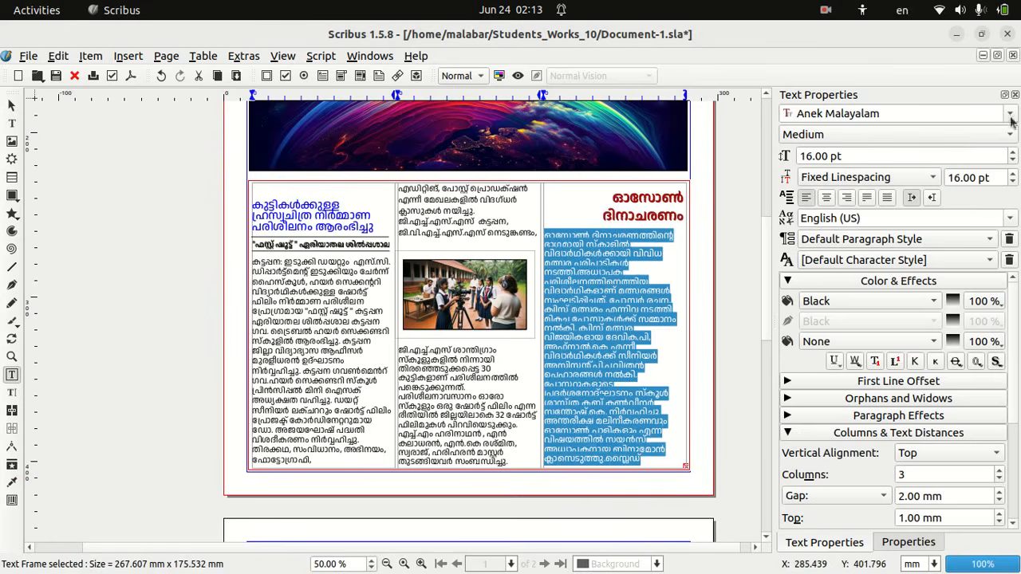
pyautogui.click(1014, 162)
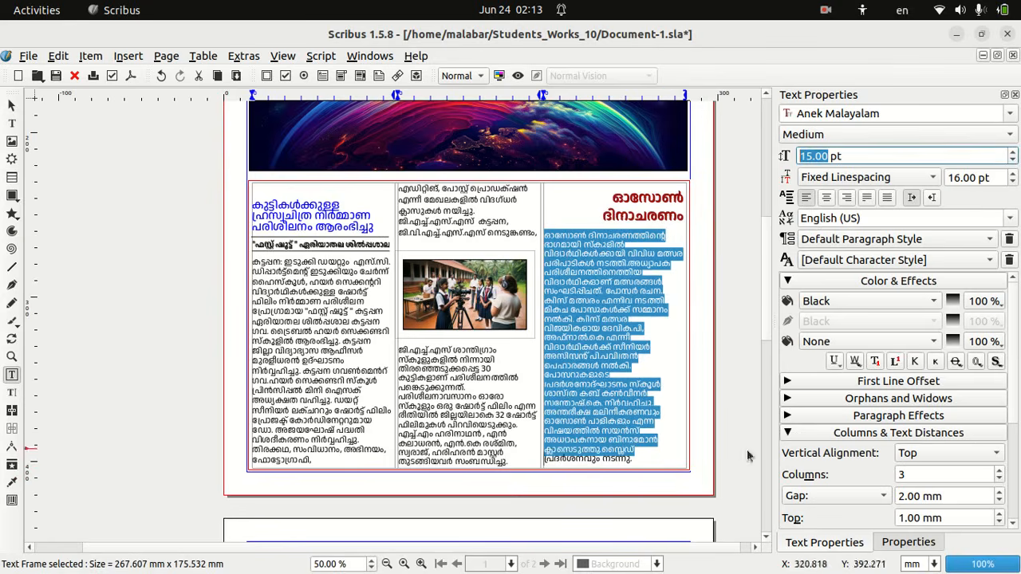
pyautogui.click(642, 459)
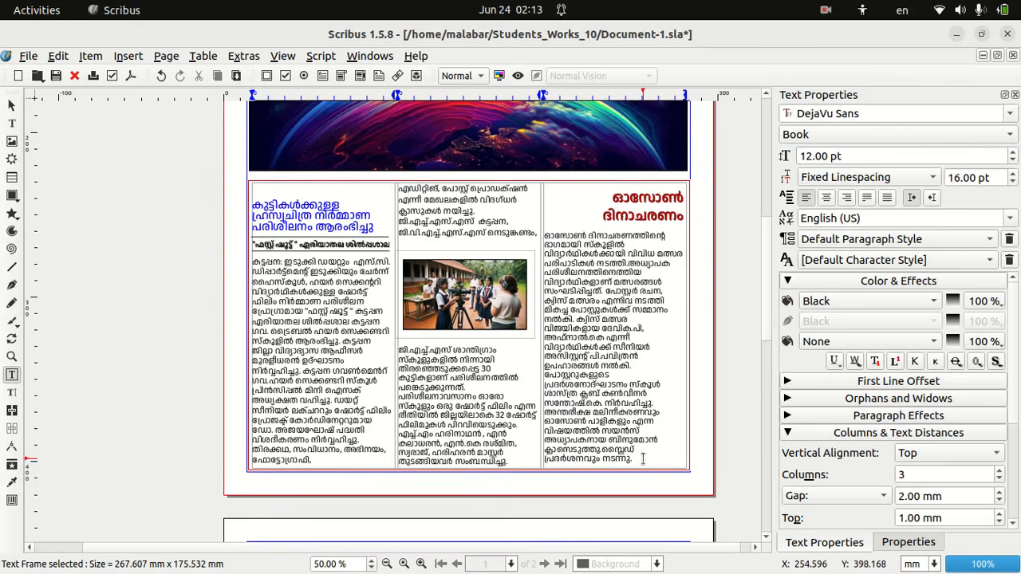
pyautogui.moveTo(642, 458); pyautogui.dragTo(562, 229)
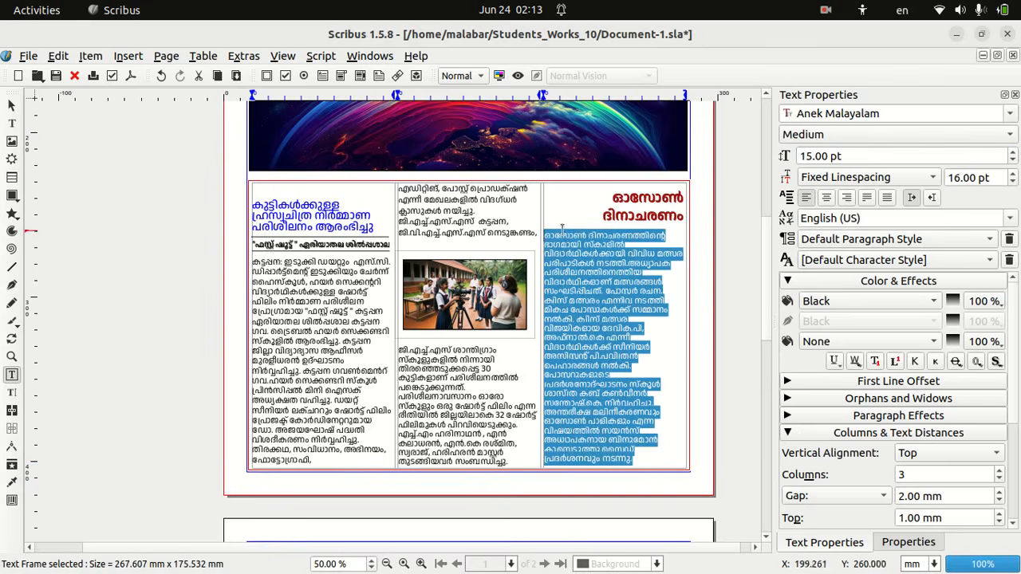
pyautogui.click(847, 198)
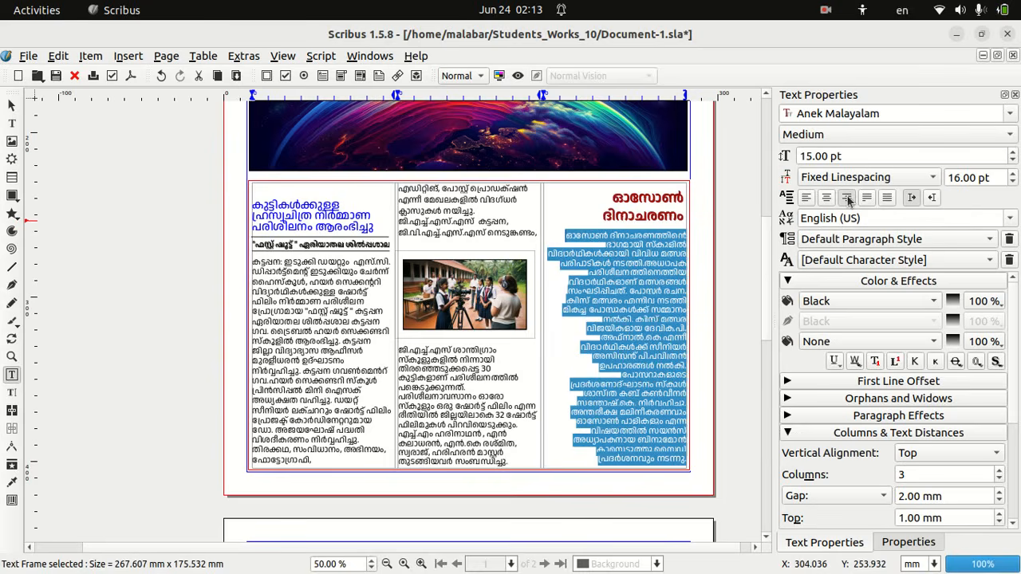
pyautogui.click(561, 435)
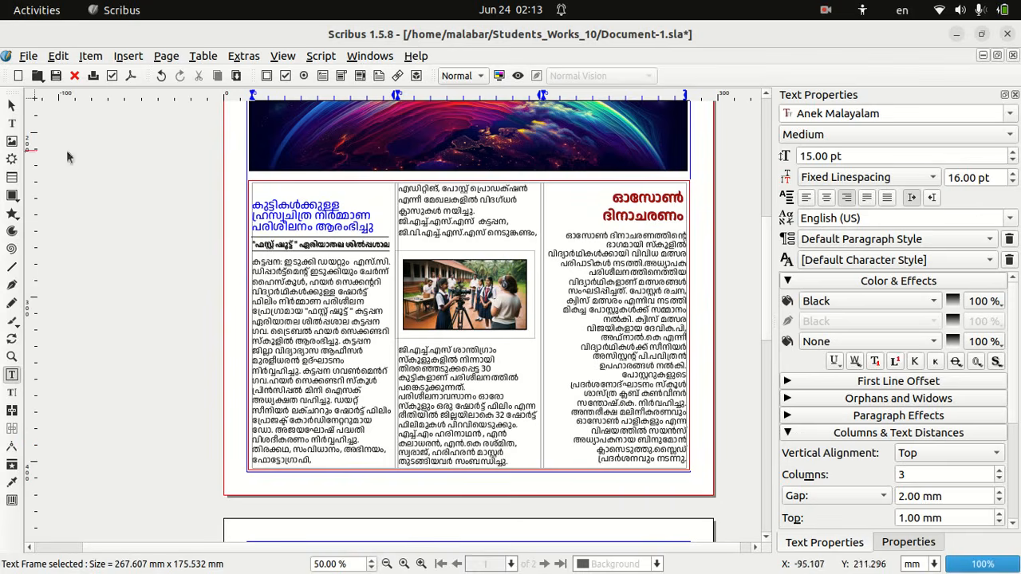
# Step: Draw a vertical divider line about 171 mm long in the gap between the first and second columns
pyautogui.click(12, 270)
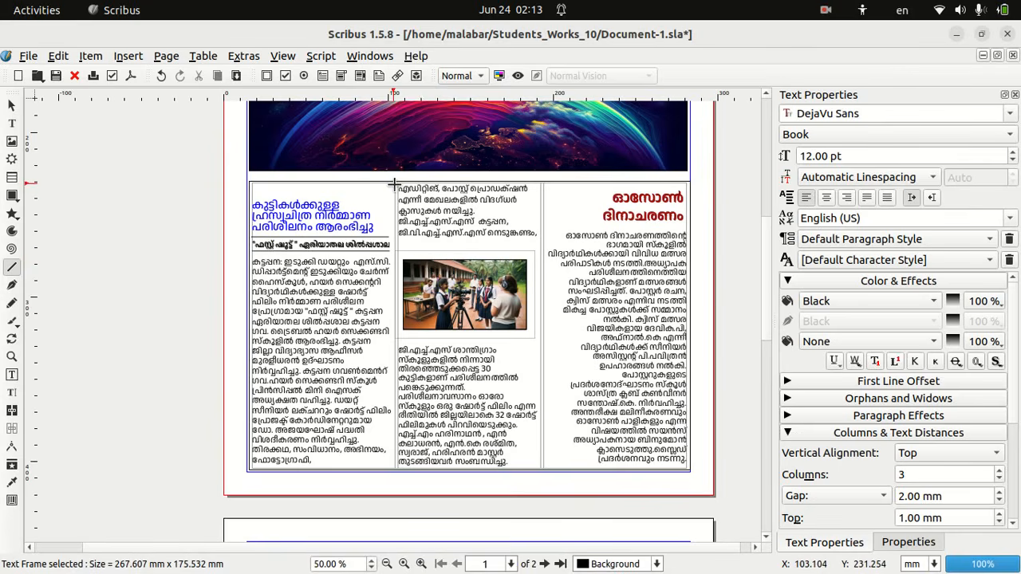
pyautogui.moveTo(394, 184); pyautogui.dragTo(398, 468)
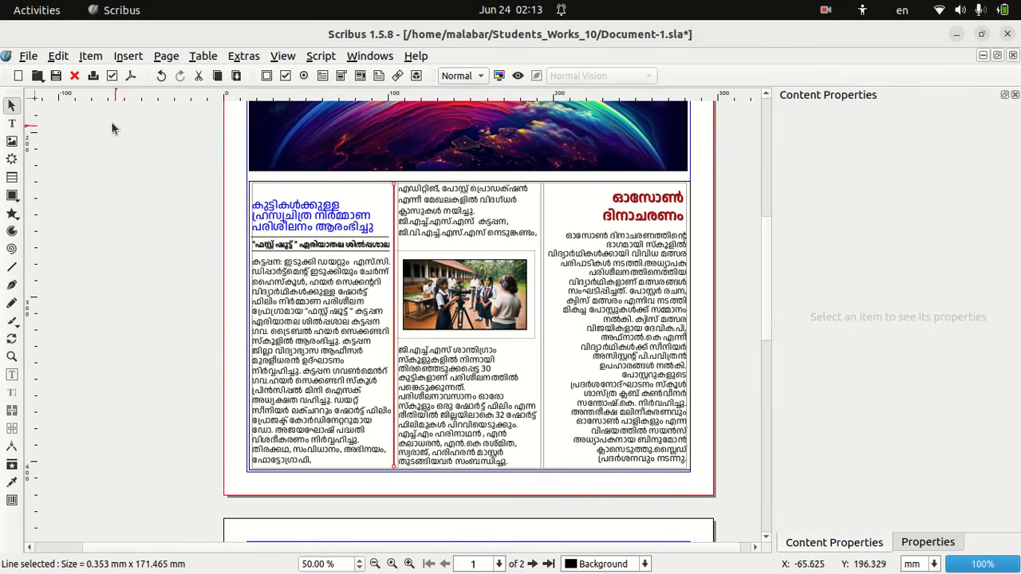
# Step: Duplicate the vertical divider line and move the copy to the gap between the second and third columns, level with the top of the frame
pyautogui.click(90, 56)
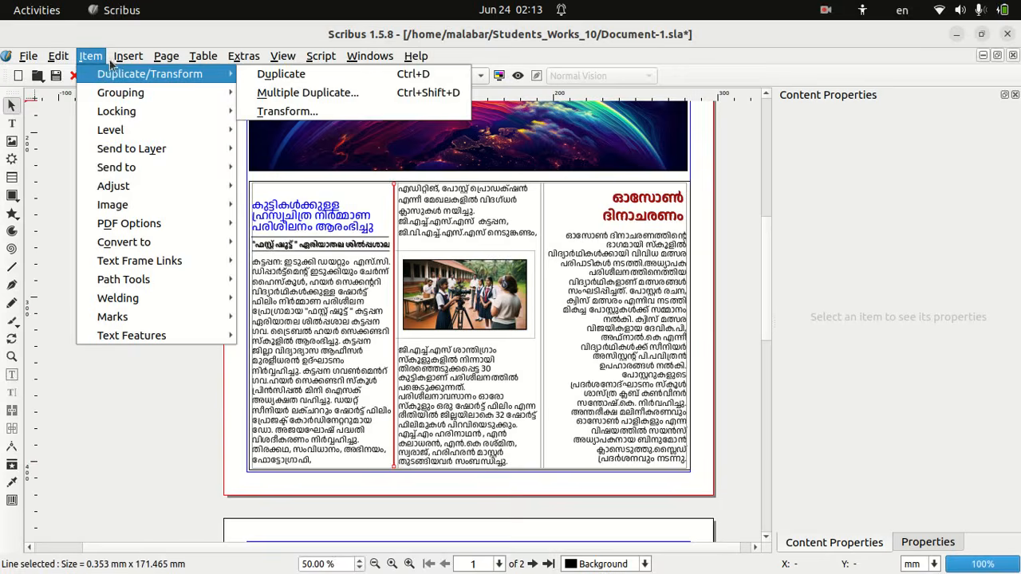
pyautogui.moveTo(113, 78)
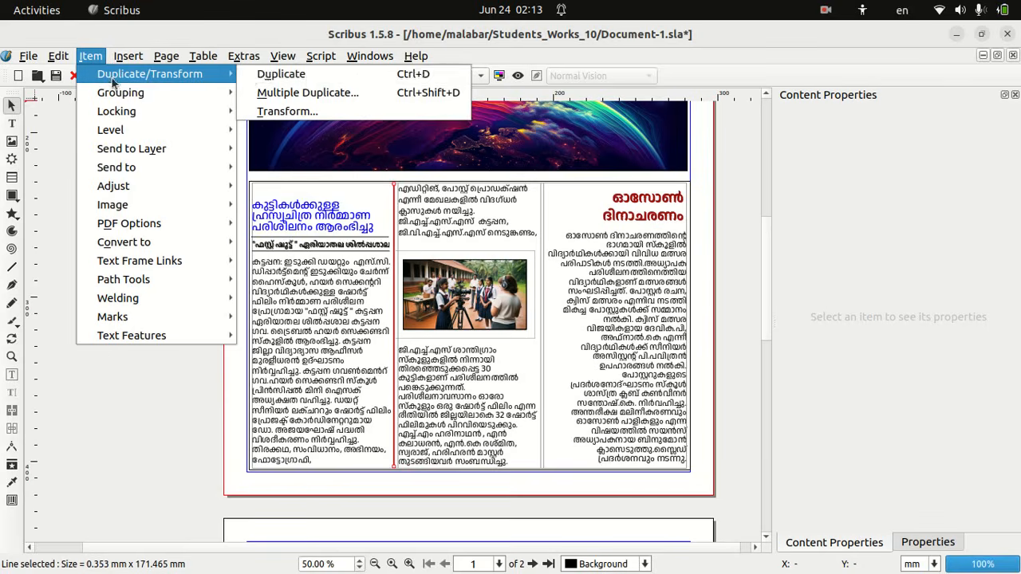
pyautogui.click(269, 75)
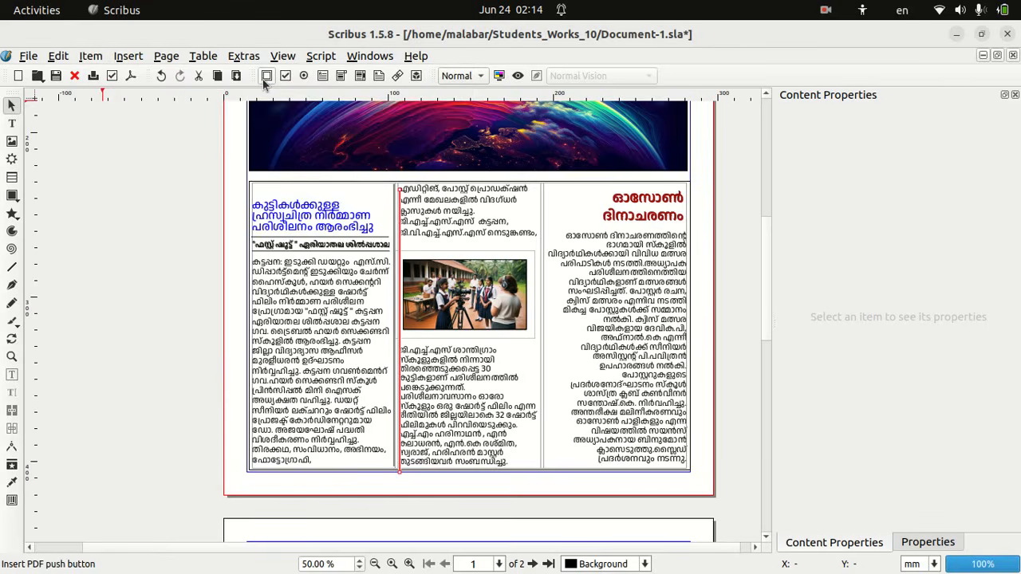
pyautogui.press('Right')
pyautogui.press('Right')
pyautogui.press('Right')
pyautogui.press('Right')
pyautogui.press('Right')
pyautogui.press('Right')
pyautogui.press('Right')
pyautogui.press('Right')
pyautogui.press('Right')
pyautogui.press('Right')
pyautogui.press('Right')
pyautogui.press('Right')
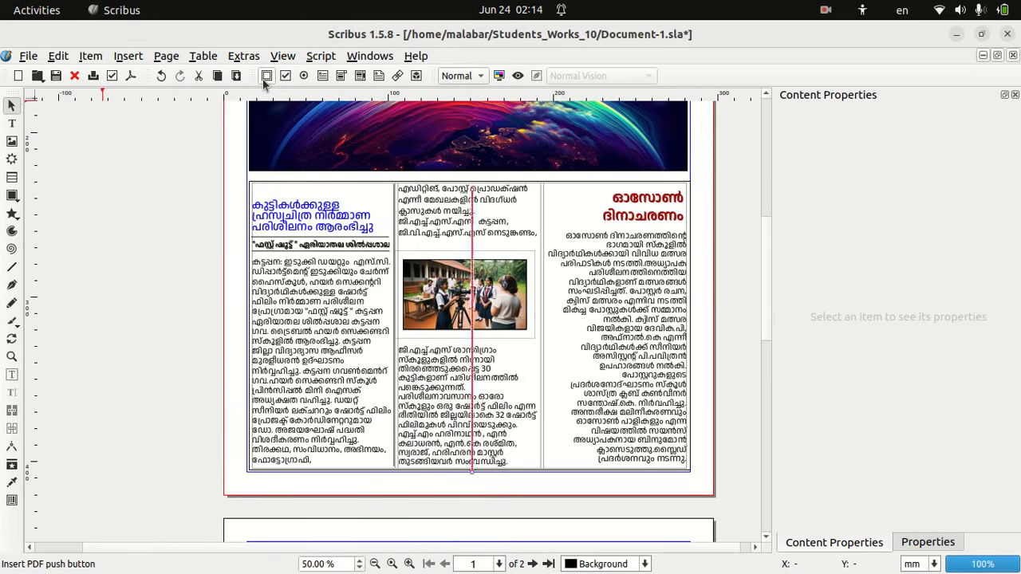
pyautogui.press('Right')
pyautogui.press('Right')
pyautogui.press('Right')
pyautogui.press('Right')
pyautogui.press('Right')
pyautogui.press('Right')
pyautogui.press('Right')
pyautogui.press('Right')
pyautogui.press('Right')
pyautogui.press('Right')
pyautogui.press('Right')
pyautogui.press('Right')
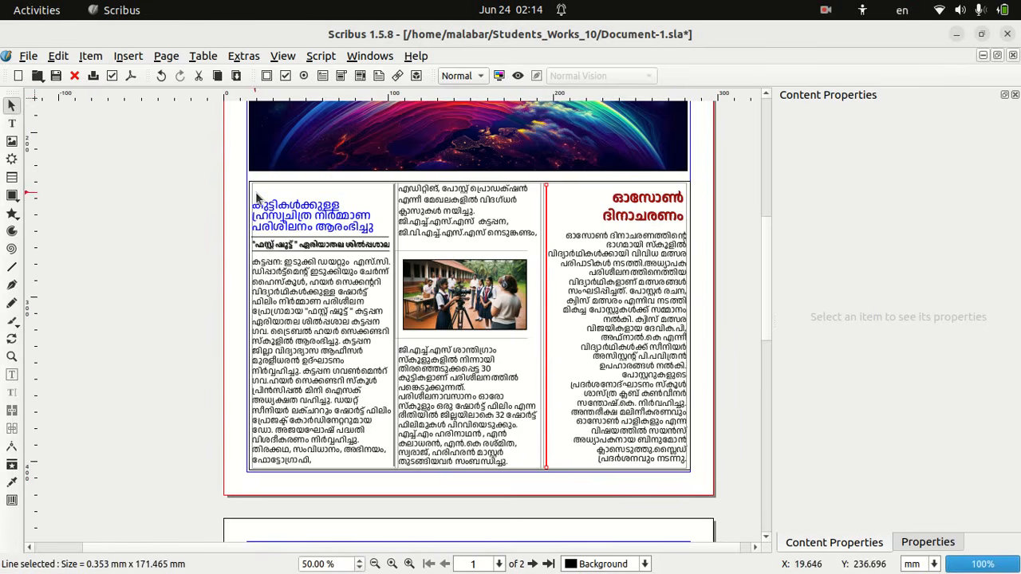
pyautogui.click(417, 484)
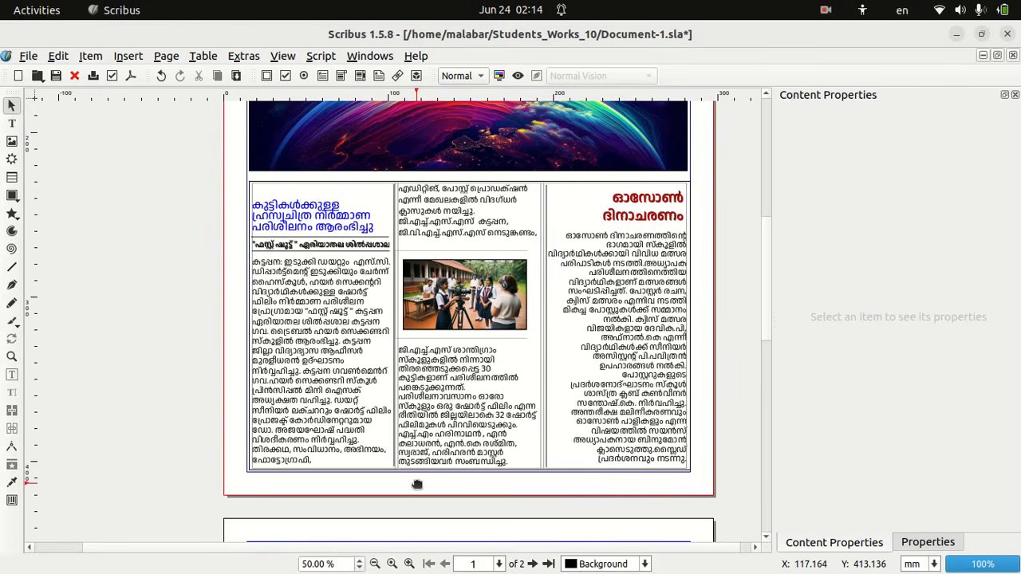
pyautogui.click(546, 214)
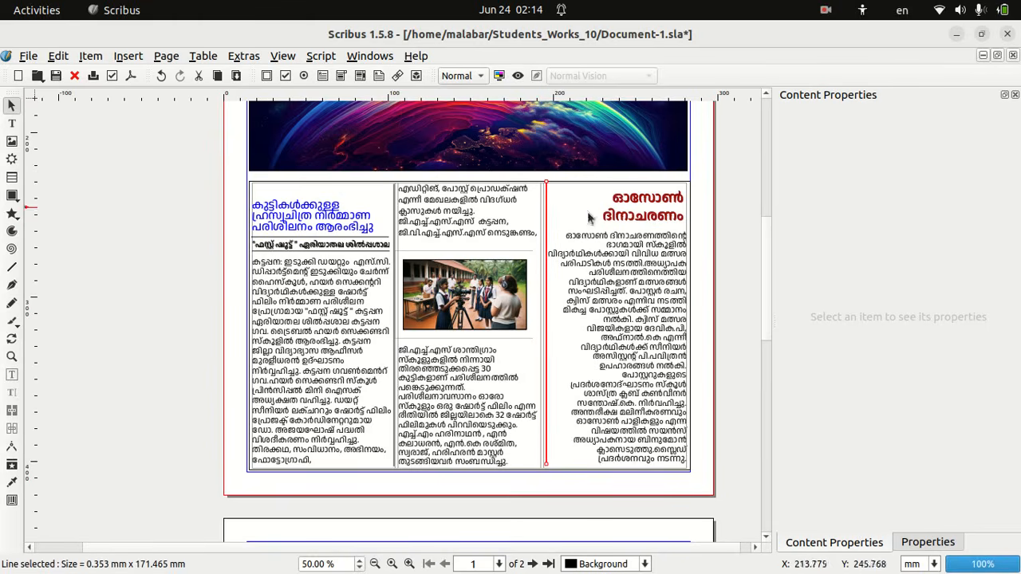
# Step: Duplicate the thin red horizontal bar between the red and black banner and the main headline
pyautogui.moveTo(764, 317); pyautogui.dragTo(768, 241)
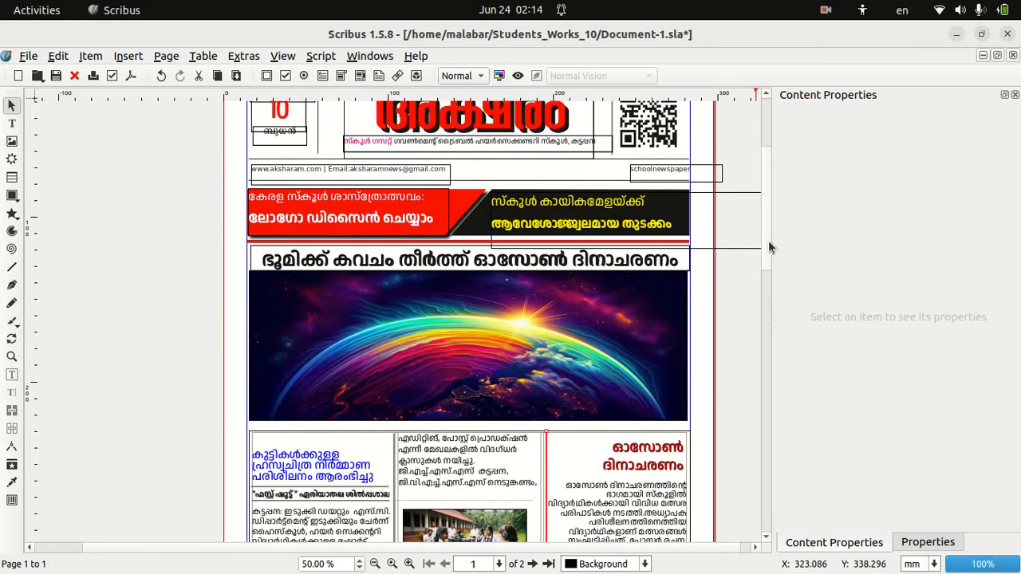
pyautogui.click(454, 241)
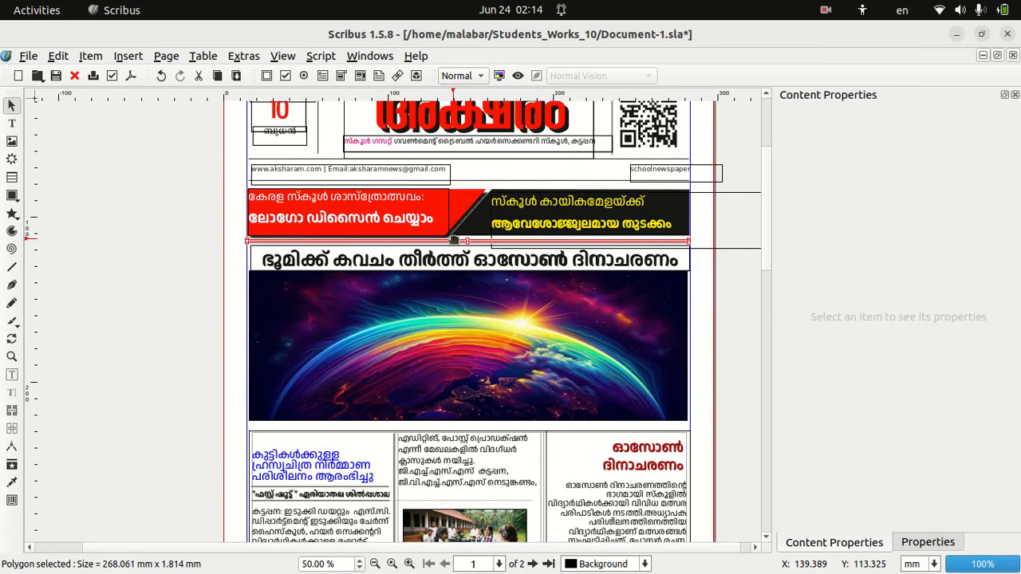
pyautogui.click(91, 55)
pyautogui.moveTo(119, 60)
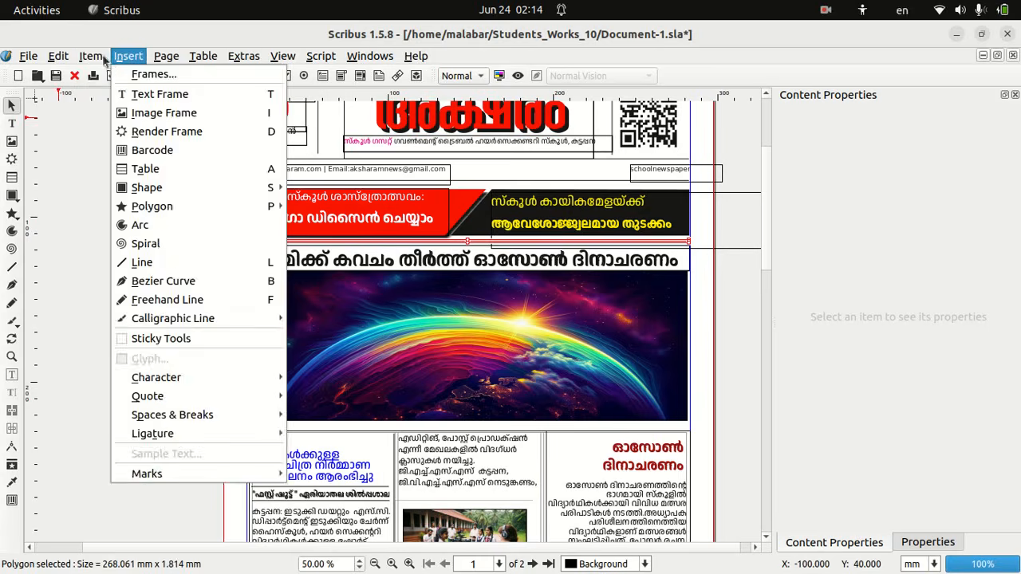
pyautogui.click(275, 73)
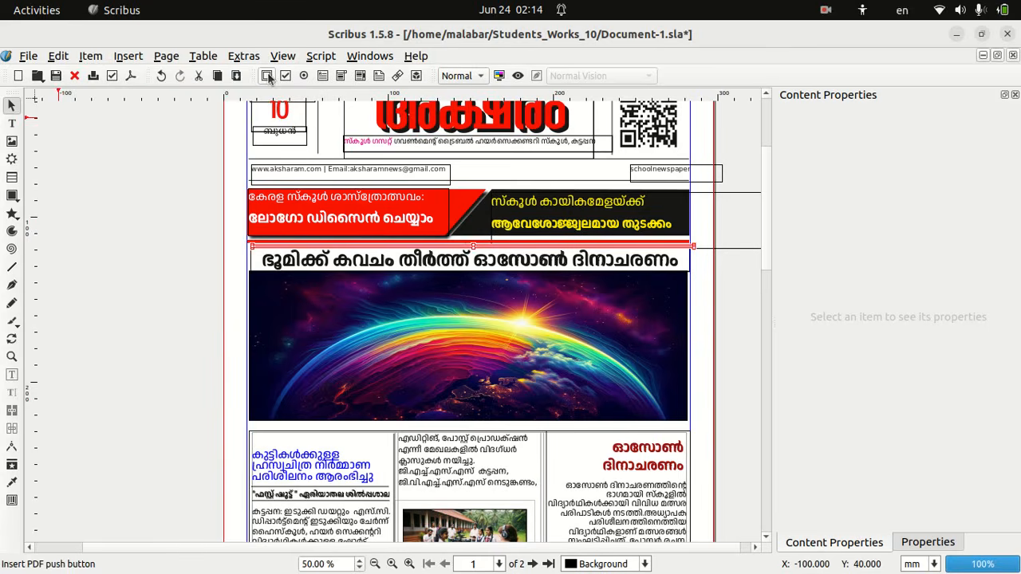
# Step: Move the duplicated red bar straight down to the lower edge of the three-column text frame, aligned with its sides
pyautogui.press('Down')
pyautogui.press('Down')
pyautogui.press('Down')
pyautogui.press('Down')
pyautogui.press('Down')
pyautogui.press('Down')
pyautogui.press('Down')
pyautogui.press('Down')
pyautogui.press('Down')
pyautogui.press('Down')
pyautogui.press('Down')
pyautogui.press('Down')
pyautogui.press('Down')
pyautogui.press('Down')
pyautogui.press('Down')
pyautogui.press('Down')
pyautogui.press('Down')
pyautogui.press('Down')
pyautogui.press('Down')
pyautogui.press('Down')
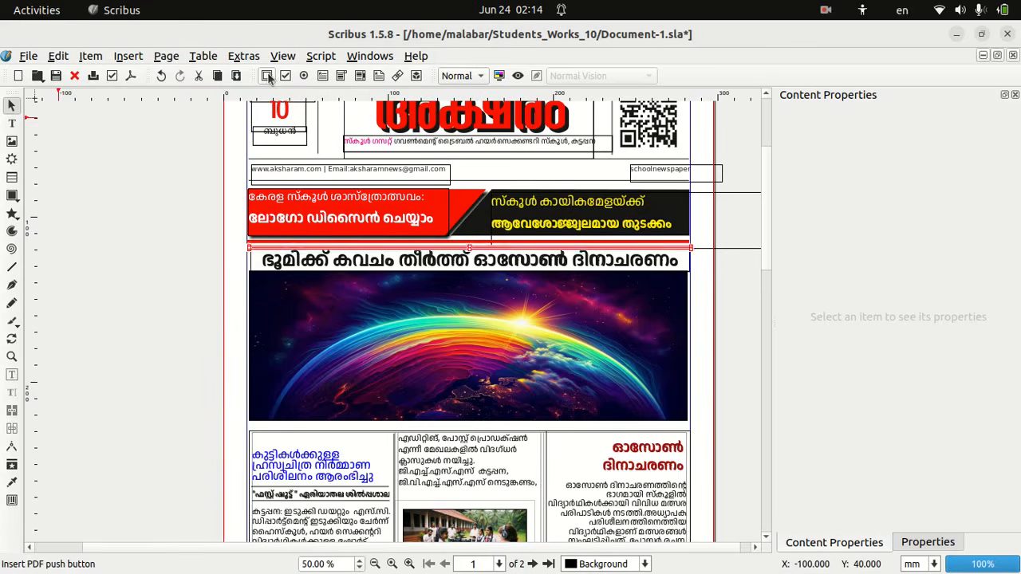
pyautogui.press('Down')
pyautogui.press('Down')
pyautogui.press('Down')
pyautogui.press('Down')
pyautogui.press('Down')
pyautogui.press('Down')
pyautogui.press('Down')
pyautogui.press('Down')
pyautogui.press('Down')
pyautogui.press('Down')
pyautogui.press('Down')
pyautogui.press('Down')
pyautogui.press('Down')
pyautogui.press('Down')
pyautogui.press('Down')
pyautogui.press('Down')
pyautogui.press('Down')
pyautogui.press('Down')
pyautogui.press('Down')
pyautogui.press('Down')
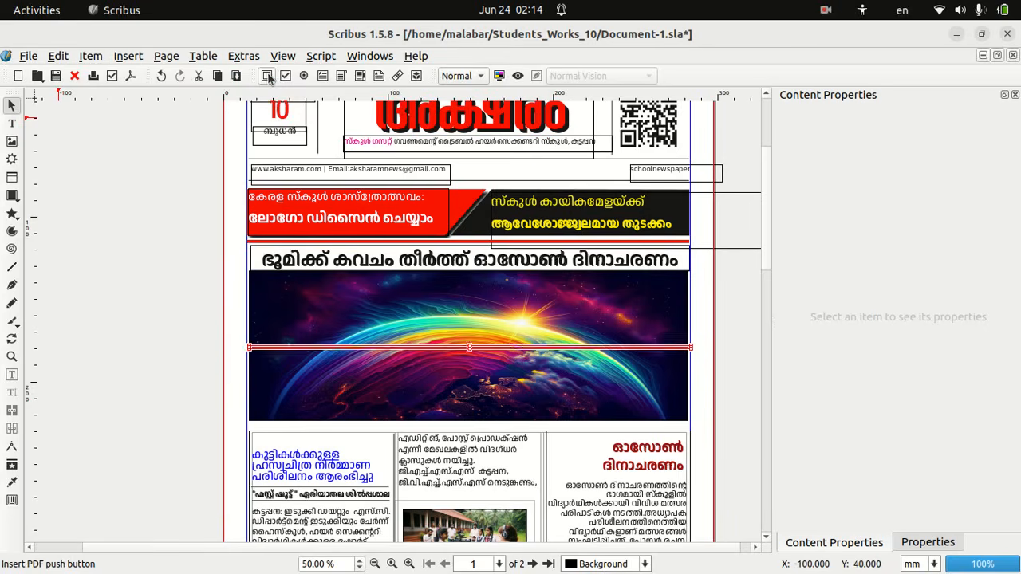
pyautogui.press('Down')
pyautogui.press('Down')
pyautogui.press('Down')
pyautogui.press('Down')
pyautogui.press('Down')
pyautogui.press('Down')
pyautogui.press('Down')
pyautogui.press('Down')
pyautogui.press('Down')
pyautogui.press('Down')
pyautogui.press('Down')
pyautogui.press('Down')
pyautogui.press('Down')
pyautogui.press('Down')
pyautogui.press('Down')
pyautogui.press('Down')
pyautogui.press('Down')
pyautogui.press('Down')
pyautogui.press('Down')
pyautogui.press('Down')
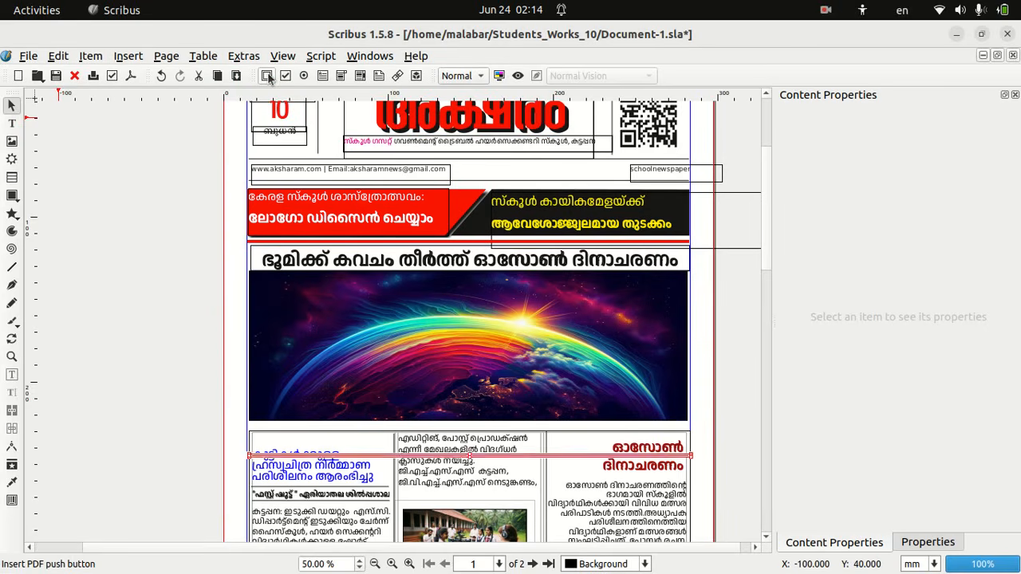
pyautogui.press('Down')
pyautogui.press('Down')
pyautogui.press('Down')
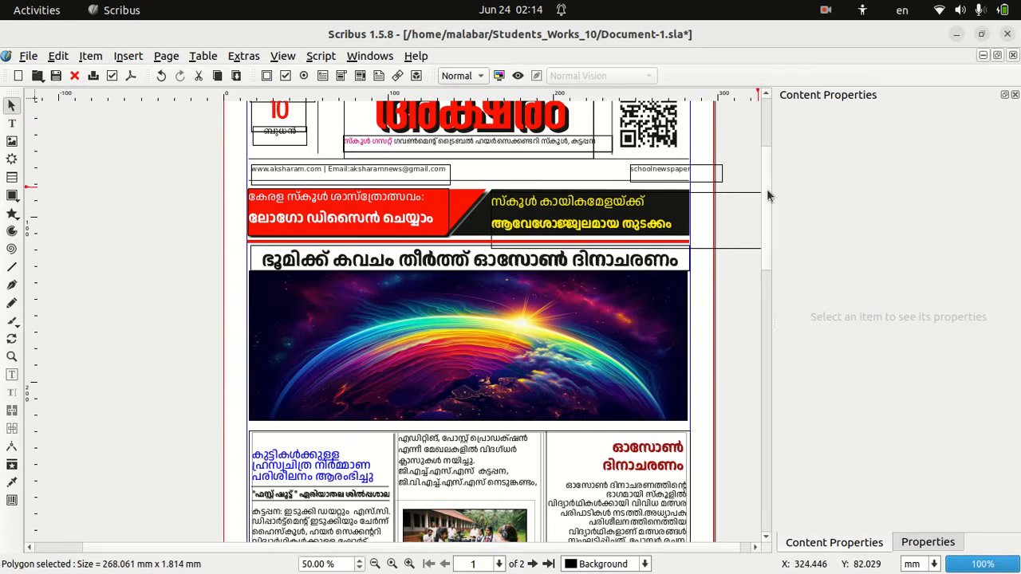
pyautogui.scroll(-5, 768, 195)
pyautogui.press('Down')
pyautogui.press('Down')
pyautogui.press('Down')
pyautogui.press('Down')
pyautogui.press('Down')
pyautogui.press('Down')
pyautogui.press('Down')
pyautogui.press('Down')
pyautogui.press('Down')
pyautogui.press('Down')
pyautogui.press('Down')
pyautogui.press('Down')
pyautogui.press('Down')
pyautogui.press('Down')
pyautogui.press('Down')
pyautogui.press('Down')
pyautogui.press('Down')
pyautogui.press('Down')
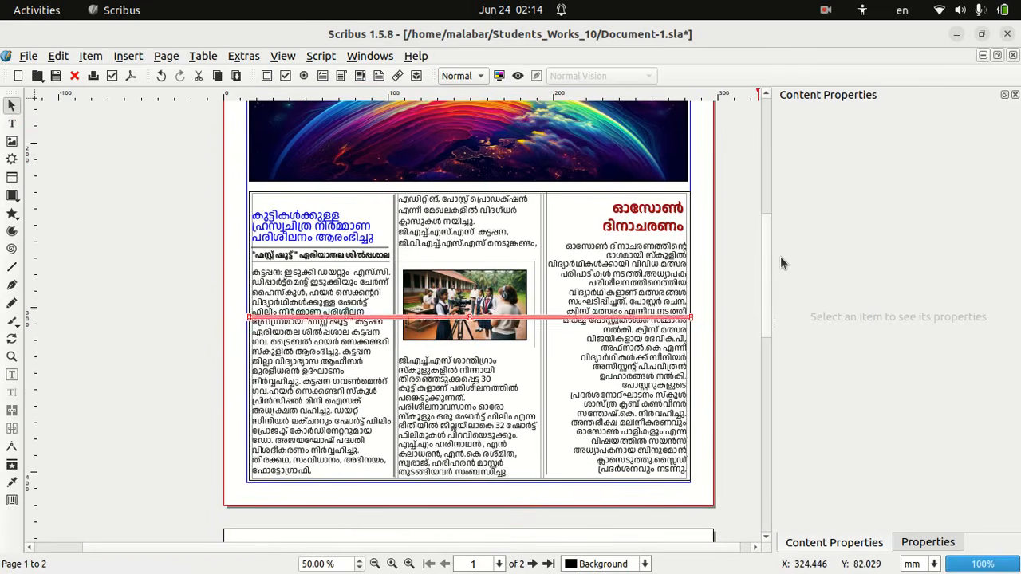
pyautogui.press('Down')
pyautogui.press('Down')
pyautogui.press('Down')
pyautogui.press('Down')
pyautogui.press('Down')
pyautogui.press('Down')
pyautogui.press('Down')
pyautogui.press('Down')
pyautogui.press('Down')
pyautogui.press('Down')
pyautogui.press('Down')
pyautogui.press('Down')
pyautogui.press('Down')
pyautogui.press('Down')
pyautogui.press('Down')
pyautogui.press('Down')
pyautogui.press('Down')
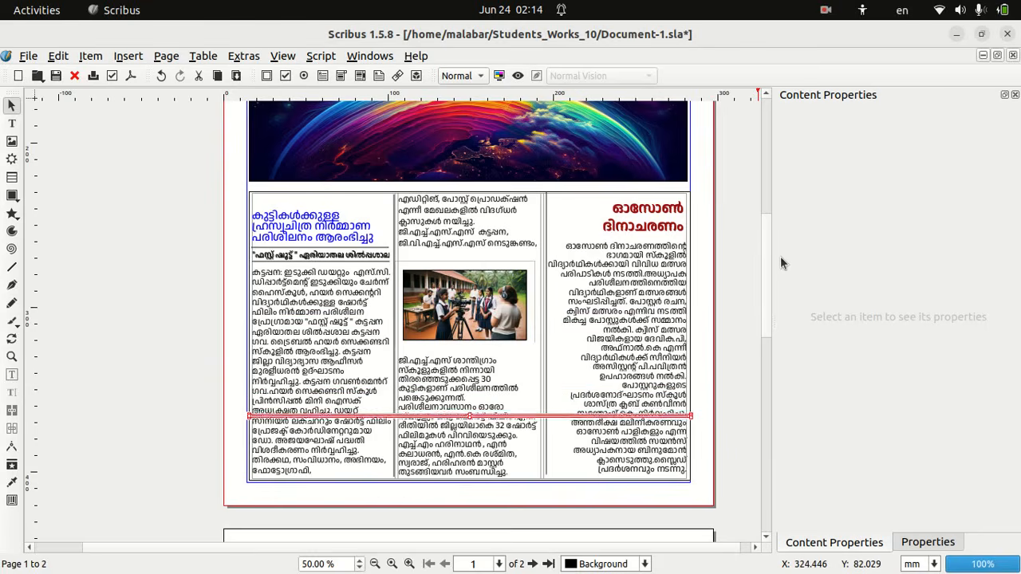
pyautogui.press('Down')
pyautogui.press('Down')
pyautogui.press('Down')
pyautogui.press('Down')
pyautogui.press('Down')
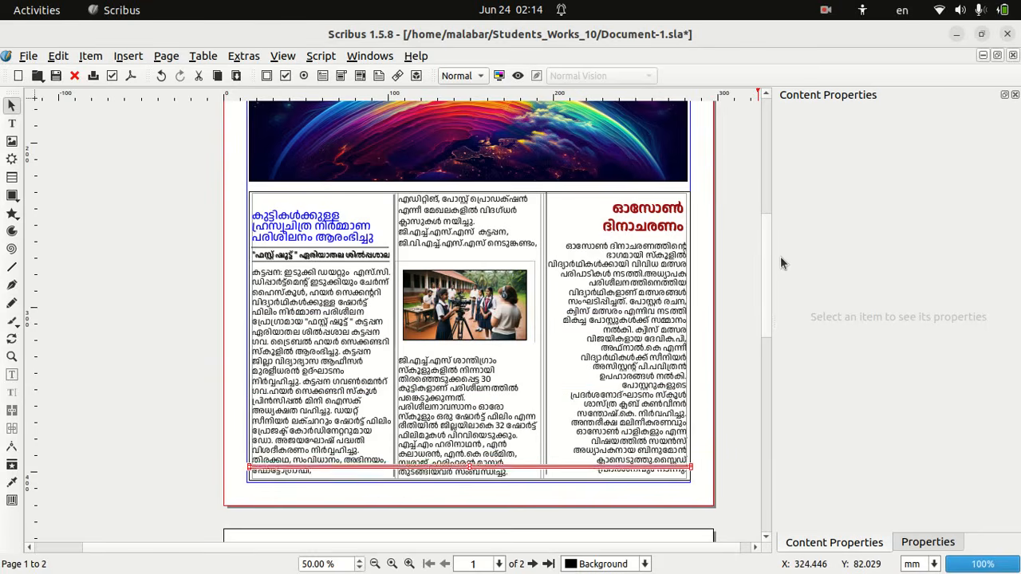
pyautogui.press('Down')
pyautogui.press('Down')
pyautogui.press('Down')
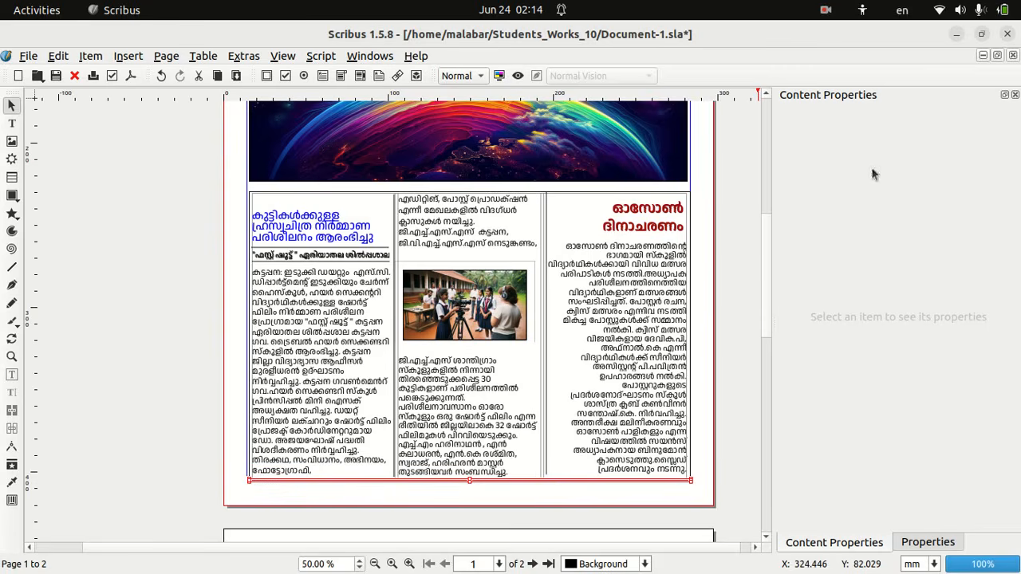
# Step: Change the fill of the bar beneath the three columns to aluminum gray3 and deselect it
pyautogui.click(925, 542)
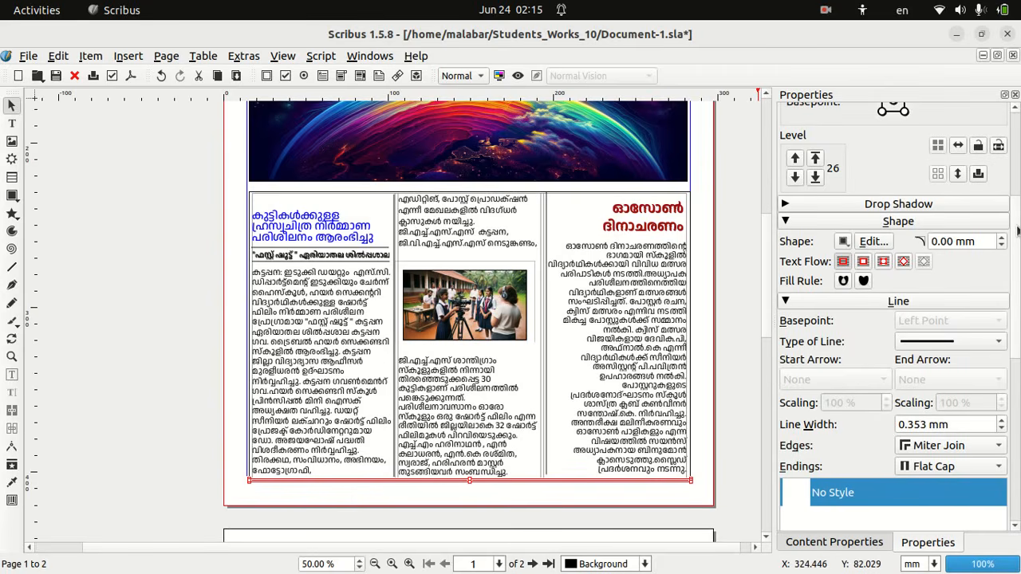
pyautogui.moveTo(1017, 231)
pyautogui.mouseDown()
pyautogui.moveTo(1017, 158)
pyautogui.moveTo(1019, 391)
pyautogui.mouseUp()
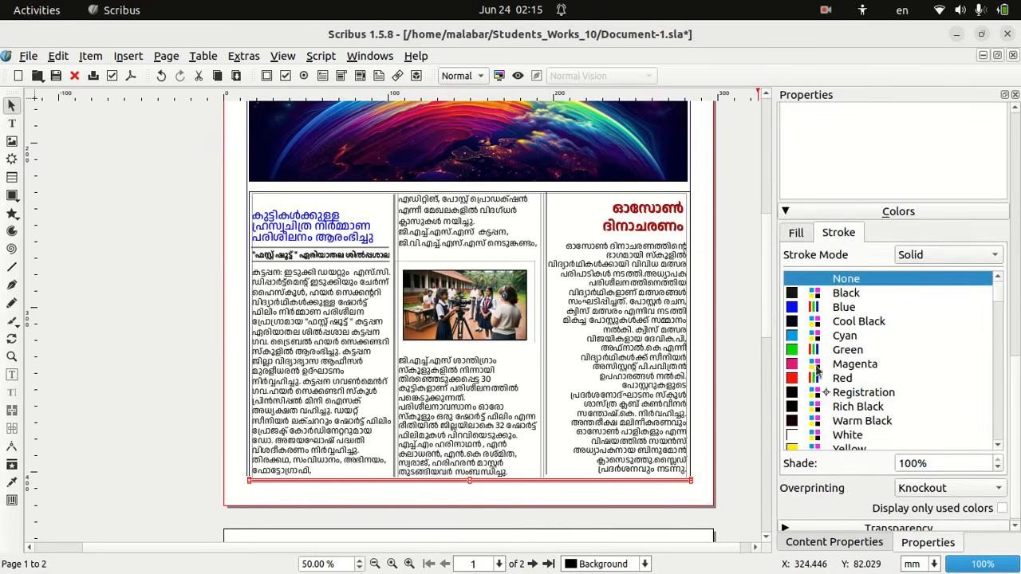
pyautogui.click(795, 232)
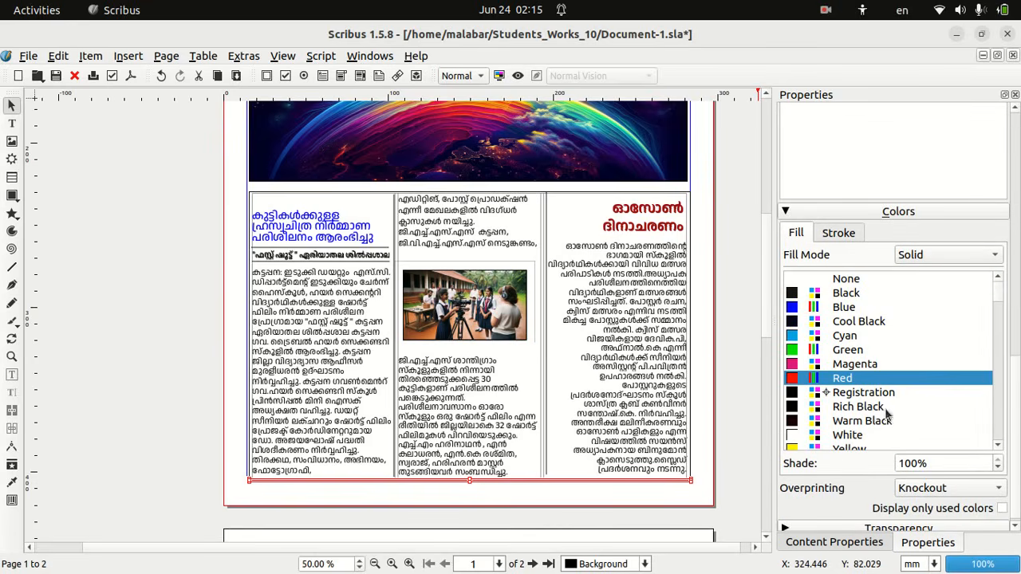
pyautogui.moveTo(997, 292)
pyautogui.mouseDown()
pyautogui.moveTo(997, 317)
pyautogui.moveTo(995, 308)
pyautogui.mouseUp()
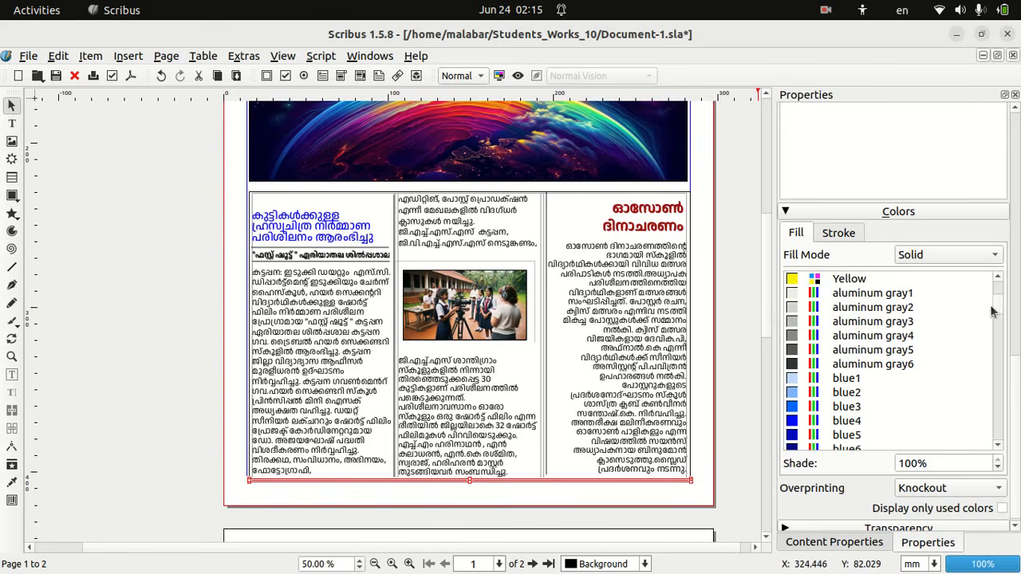
pyautogui.click(828, 326)
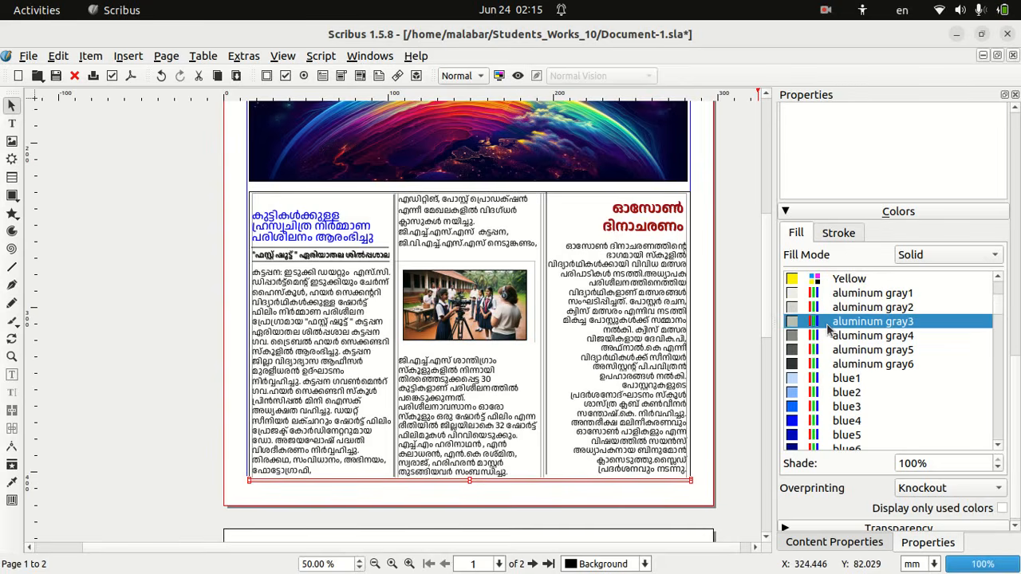
pyautogui.click(698, 414)
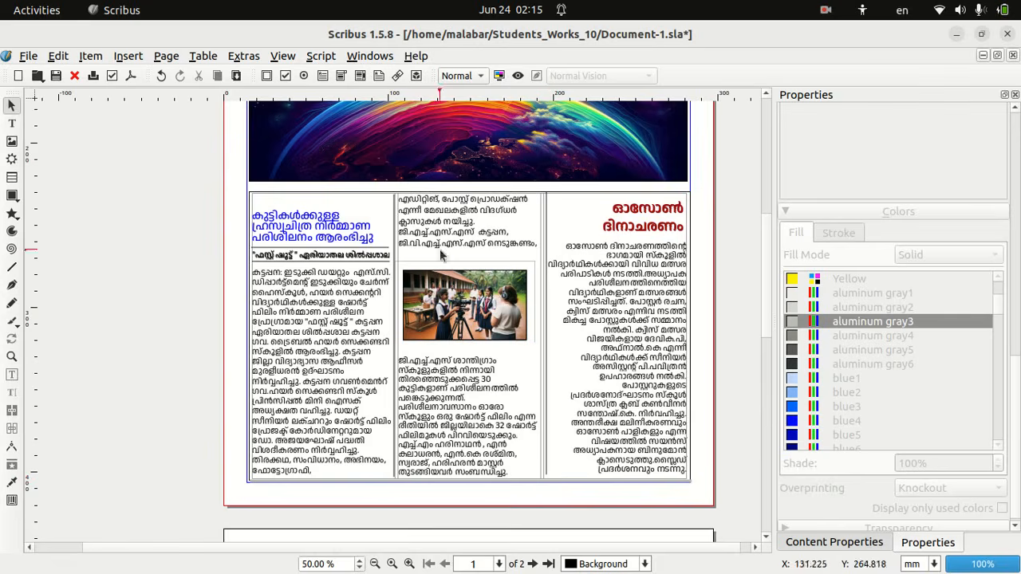
# Step: Preview the front page without frame outlines, checking it from the columns up to the masthead
pyautogui.click(517, 76)
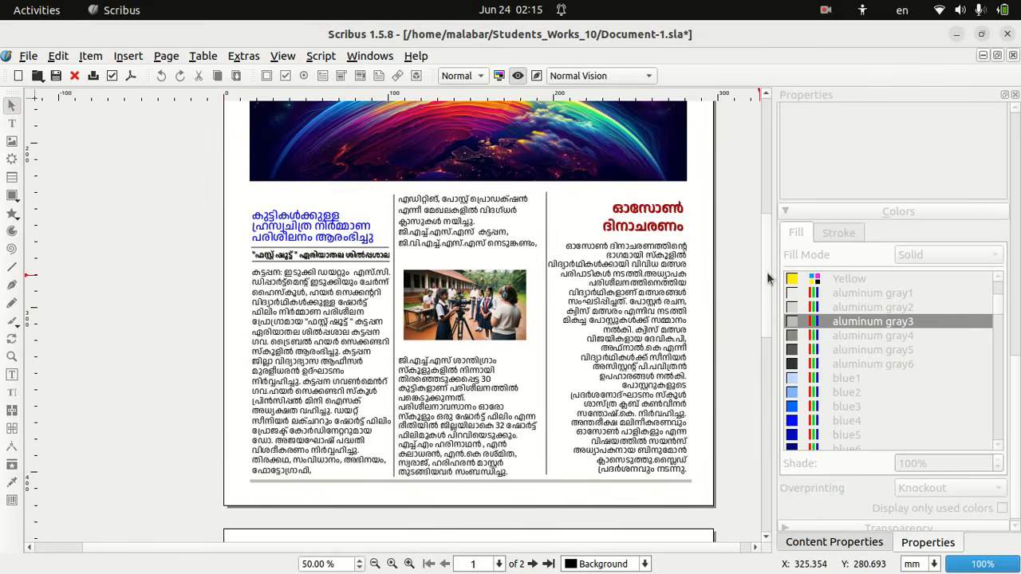
pyautogui.moveTo(768, 278); pyautogui.dragTo(773, 174)
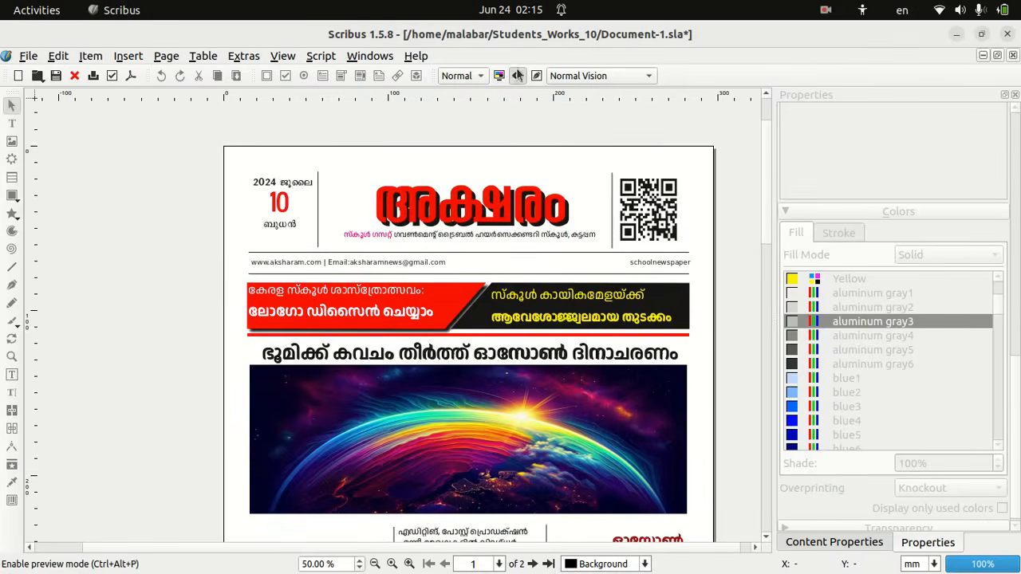
pyautogui.click(517, 75)
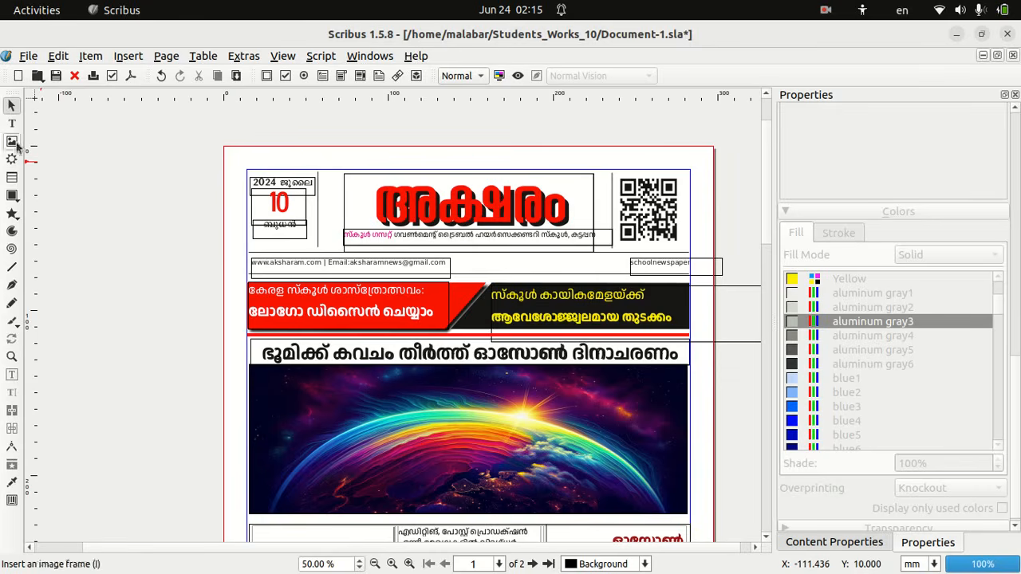
# Step: Draw a rectangle covering the whole first page, about 296 mm wide and 420 mm high
pyautogui.click(13, 198)
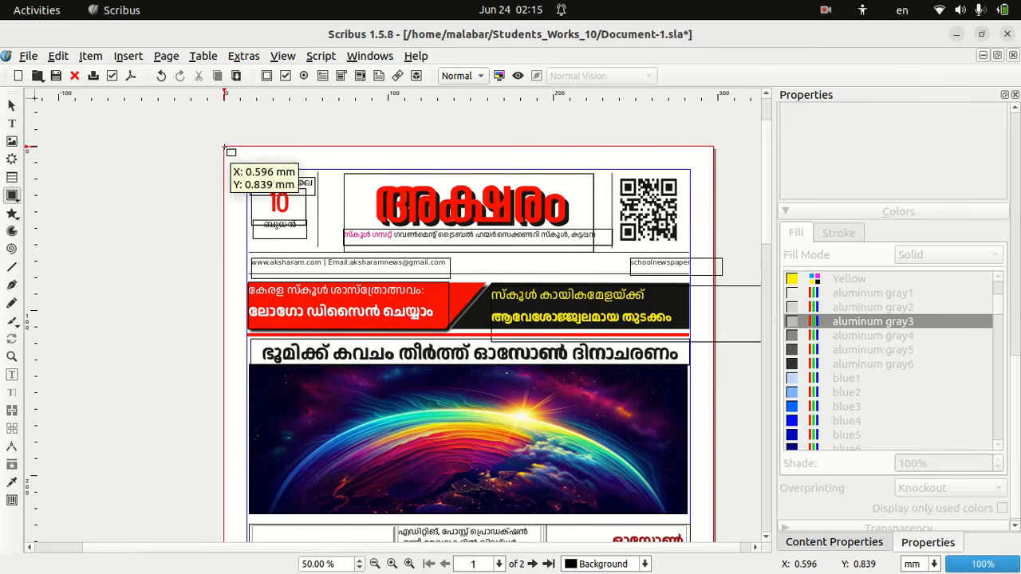
pyautogui.moveTo(225, 149); pyautogui.dragTo(717, 540)
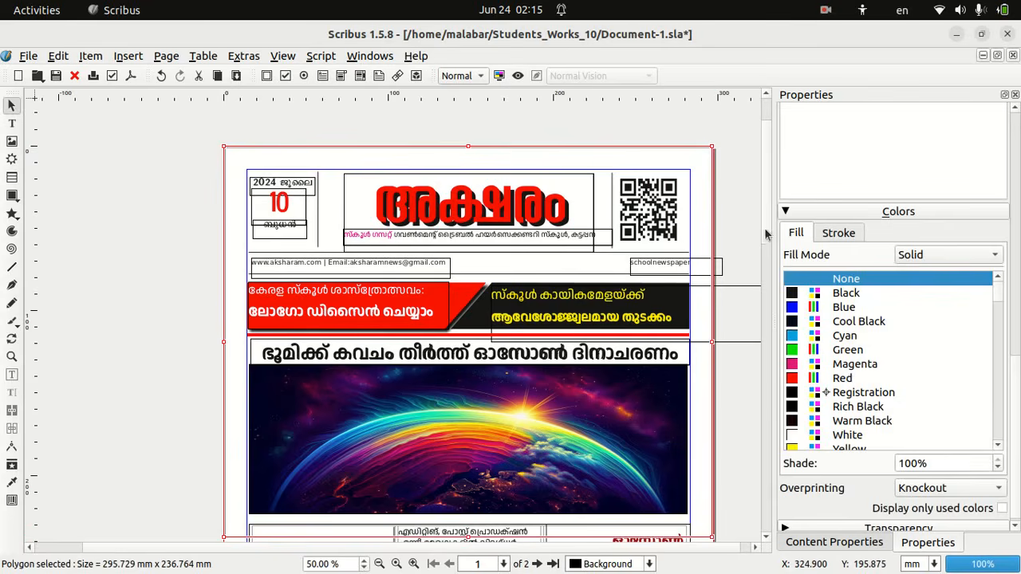
pyautogui.scroll(-5, 765, 234)
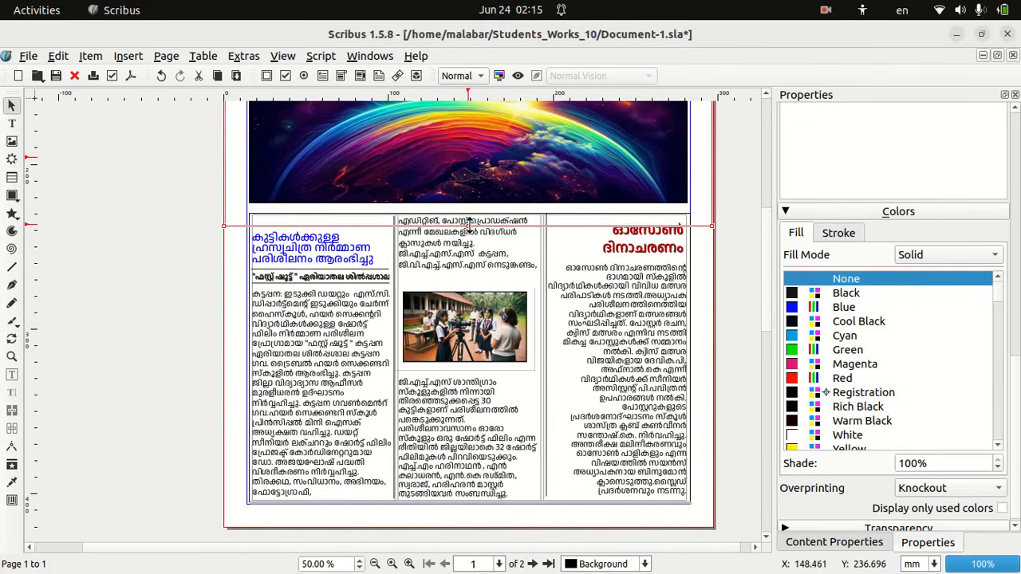
pyautogui.moveTo(469, 226); pyautogui.dragTo(497, 529)
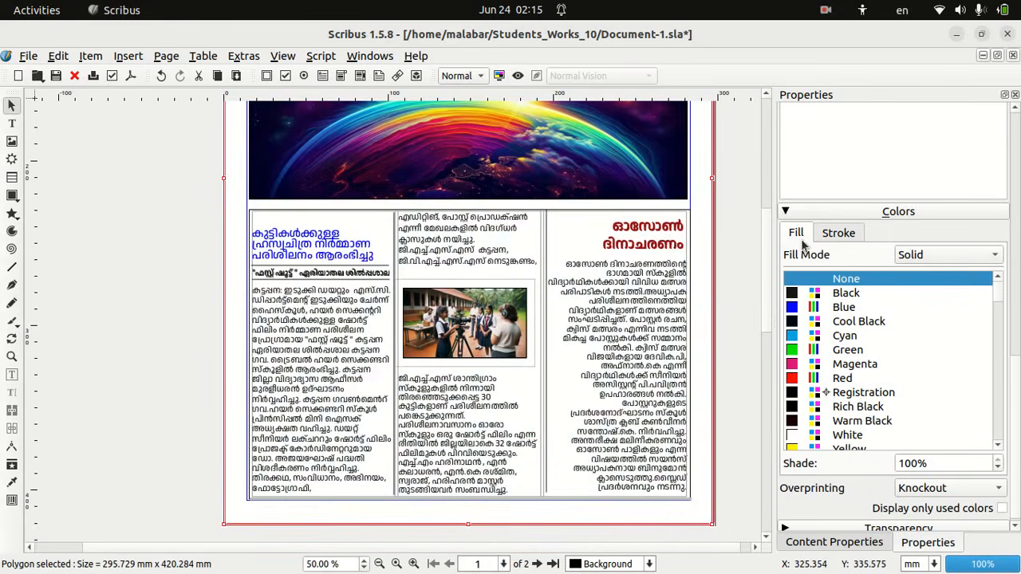
# Step: Fill the page-sized rectangle with gray1 and lower it to the bottom level behind all page content
pyautogui.moveTo(998, 298); pyautogui.dragTo(998, 356)
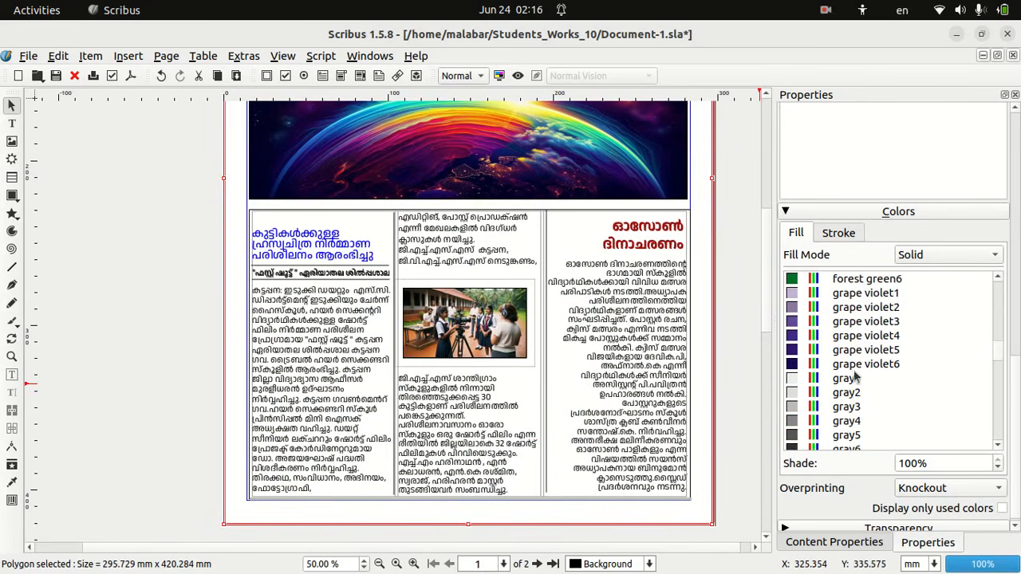
pyautogui.click(831, 383)
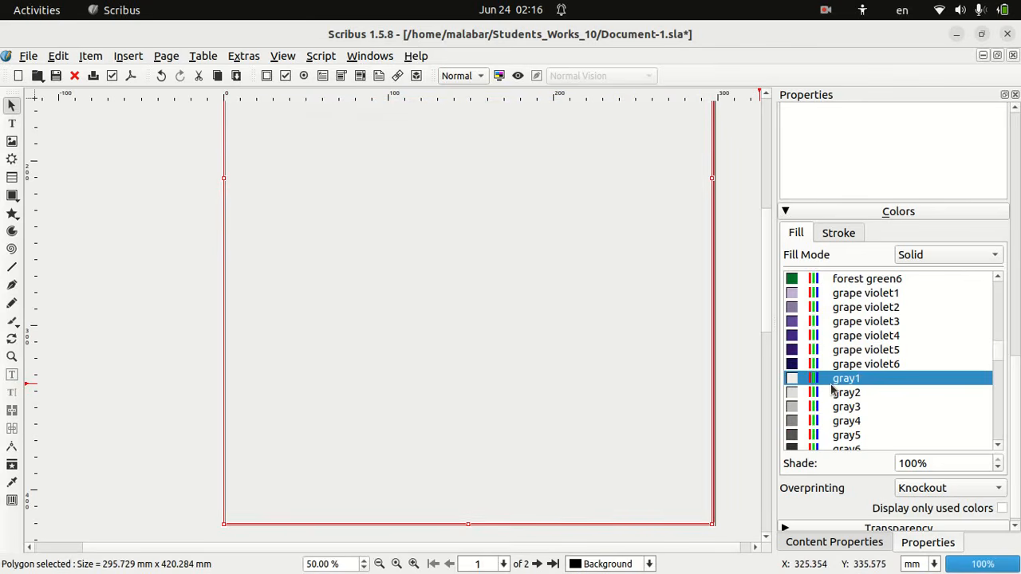
pyautogui.rightClick(557, 370)
pyautogui.moveTo(582, 411)
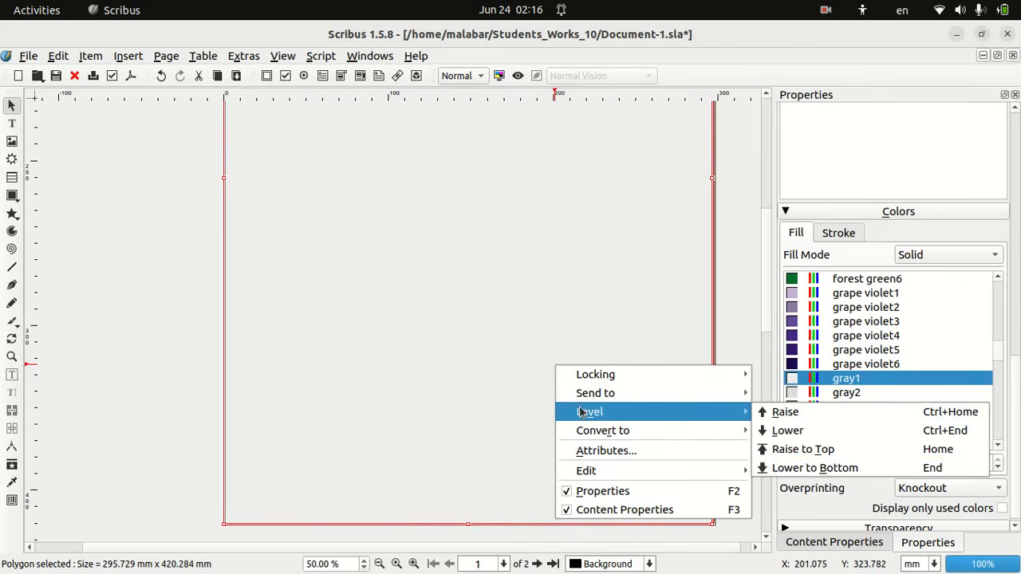
pyautogui.click(832, 469)
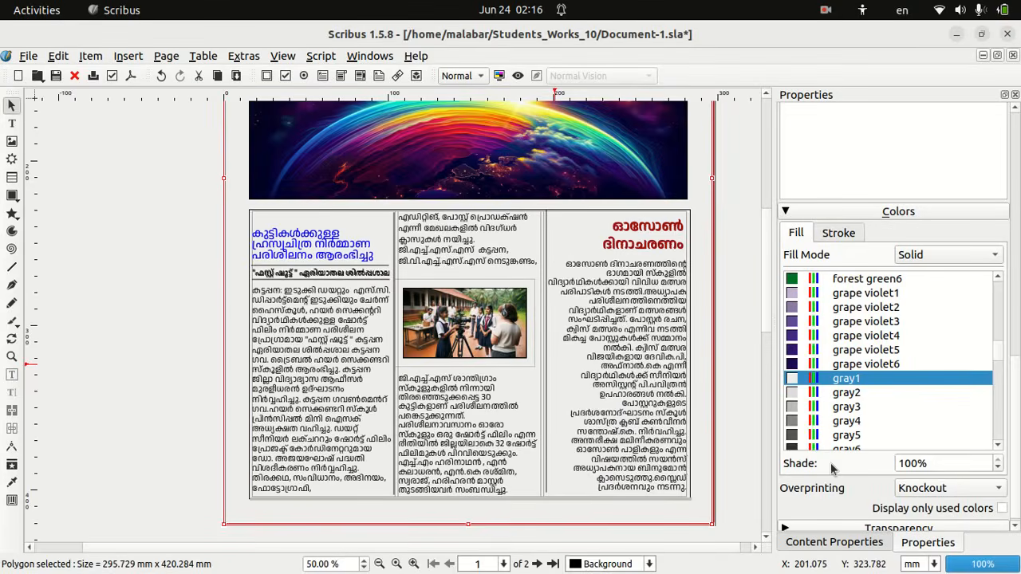
pyautogui.scroll(1, 762, 316)
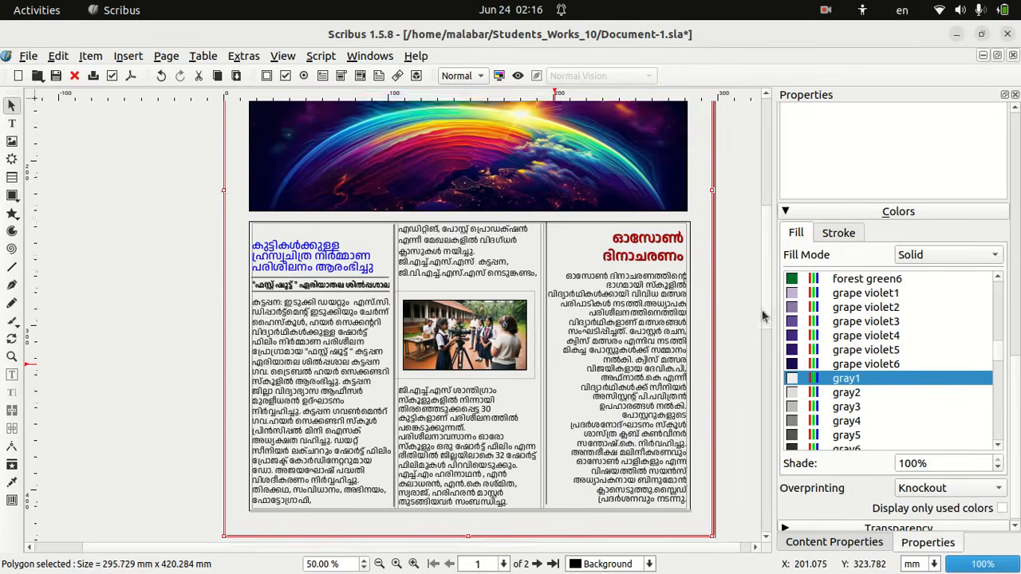
pyautogui.scroll(8, 762, 316)
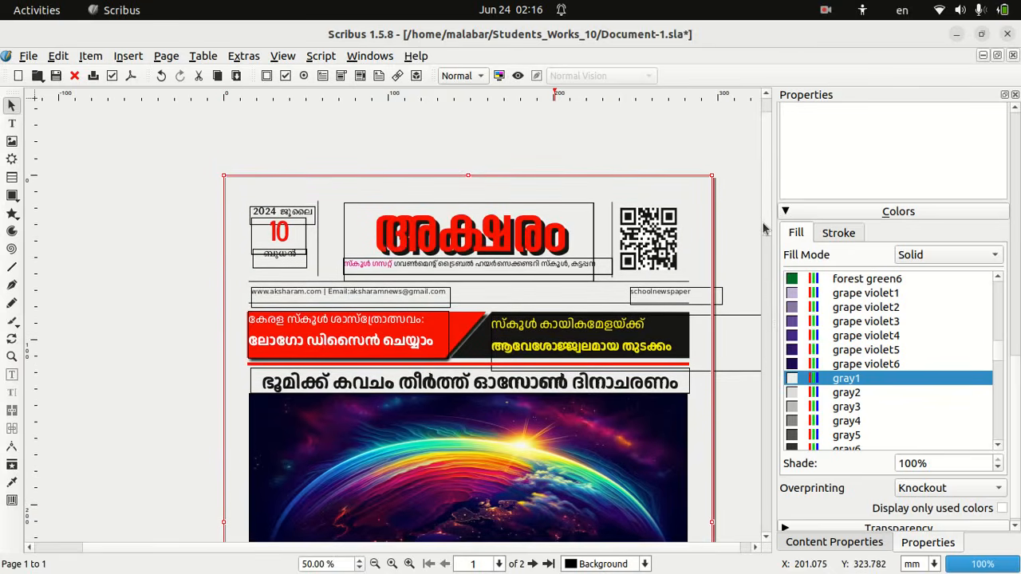
# Step: Delete the empty second page and save the document
pyautogui.scroll(-7, 762, 229)
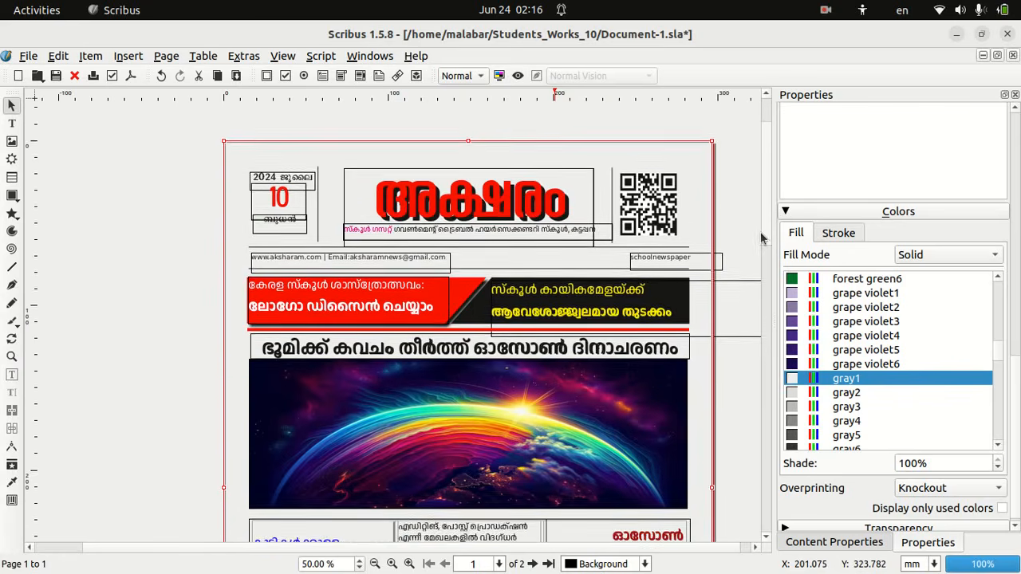
pyautogui.moveTo(787, 386); pyautogui.dragTo(786, 396)
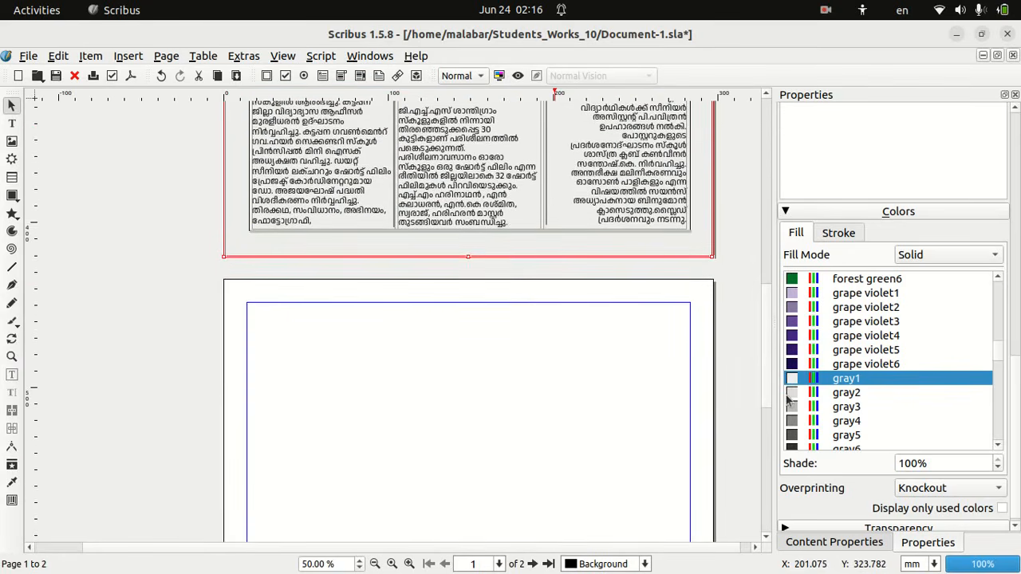
pyautogui.rightClick(412, 482)
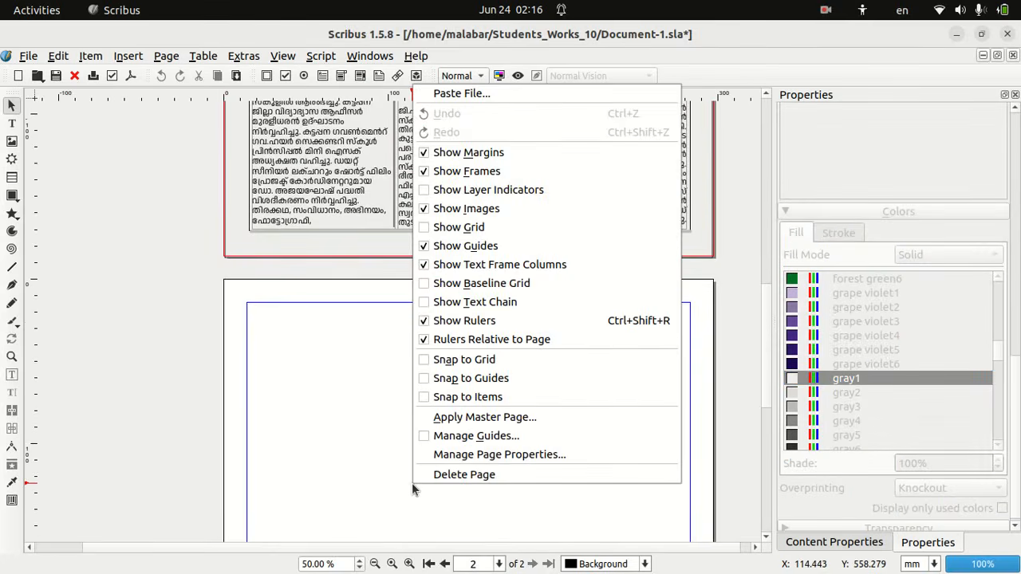
pyautogui.click(459, 477)
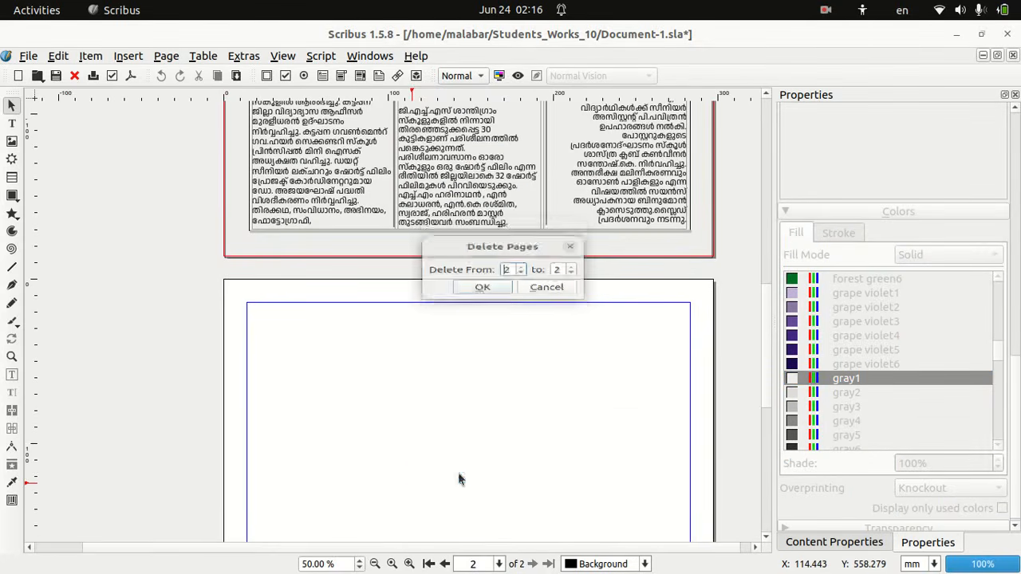
pyautogui.click(483, 294)
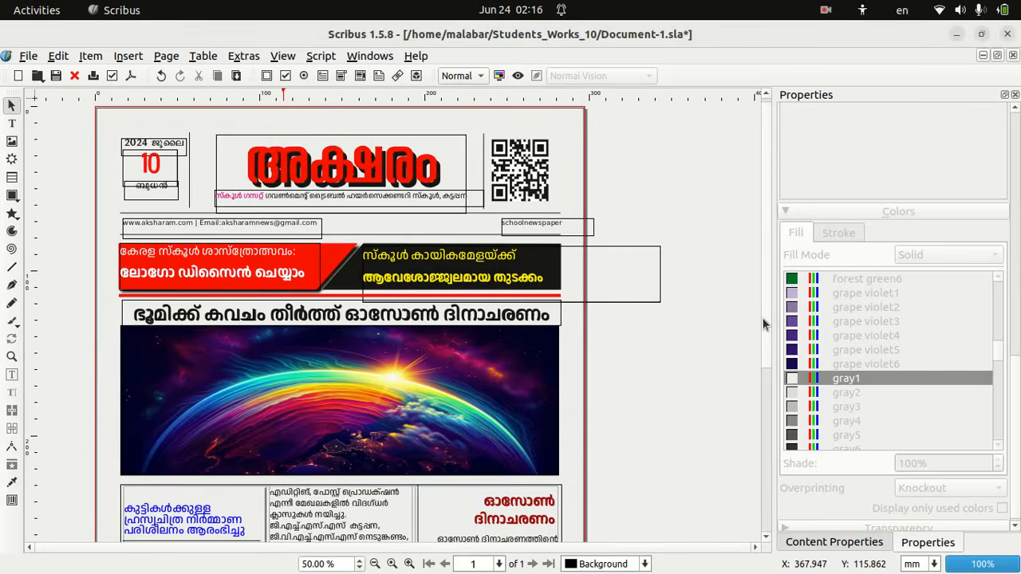
pyautogui.click(30, 57)
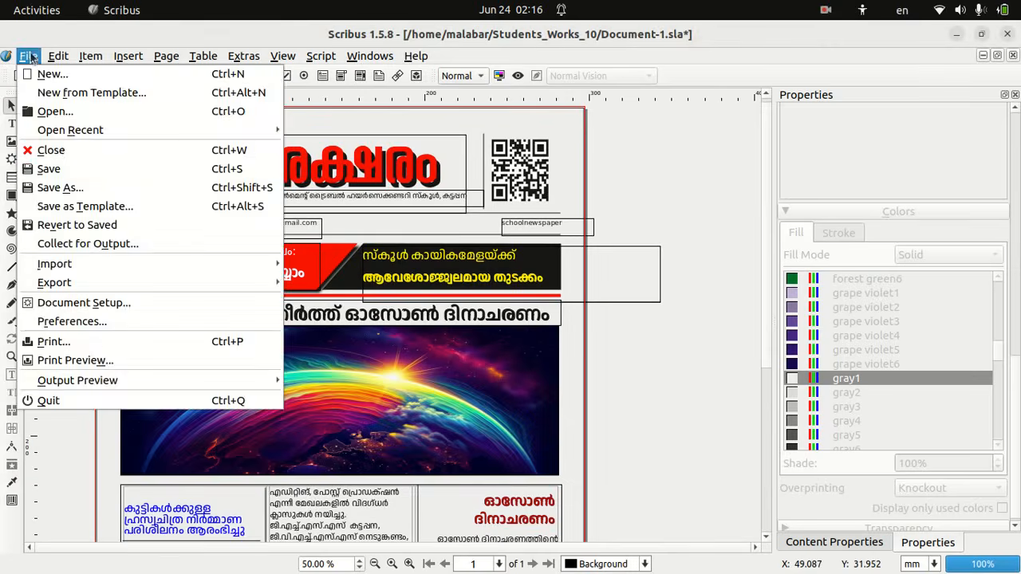
pyautogui.click(67, 165)
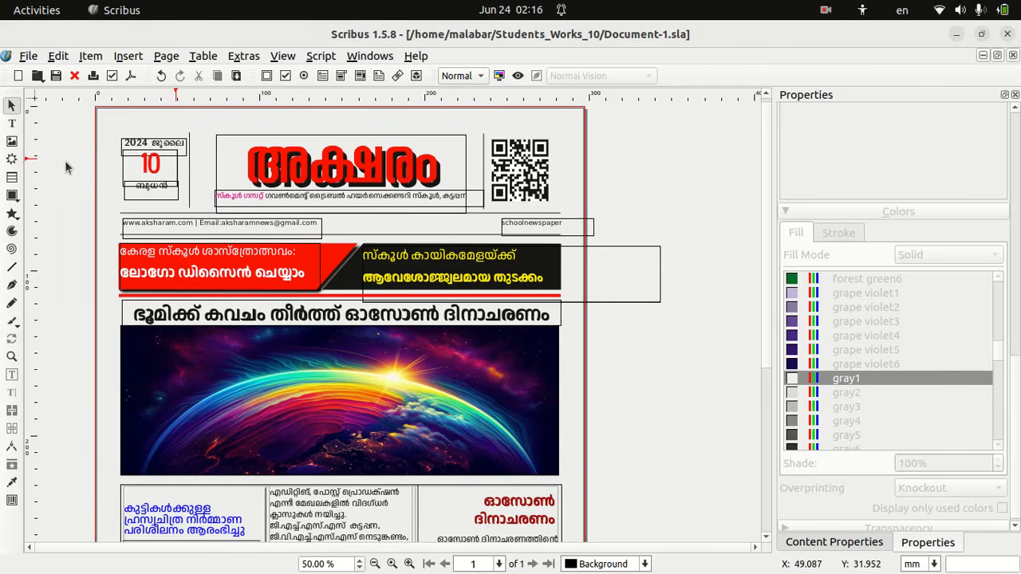
# Step: Export the newspaper as a PDF named Document-1.pdf into the Students_Works_10 folder in Home
pyautogui.click(28, 58)
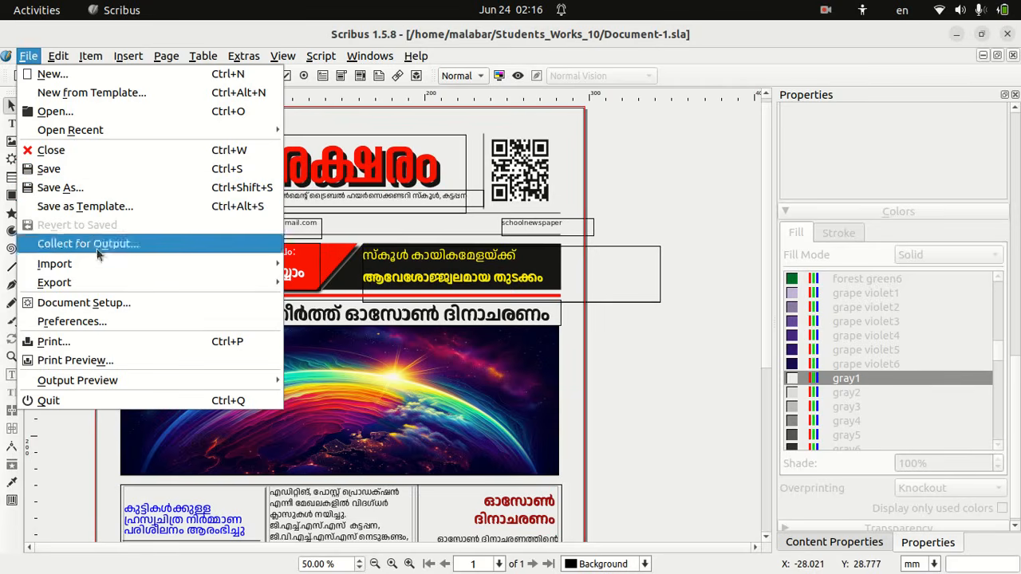
pyautogui.moveTo(91, 281)
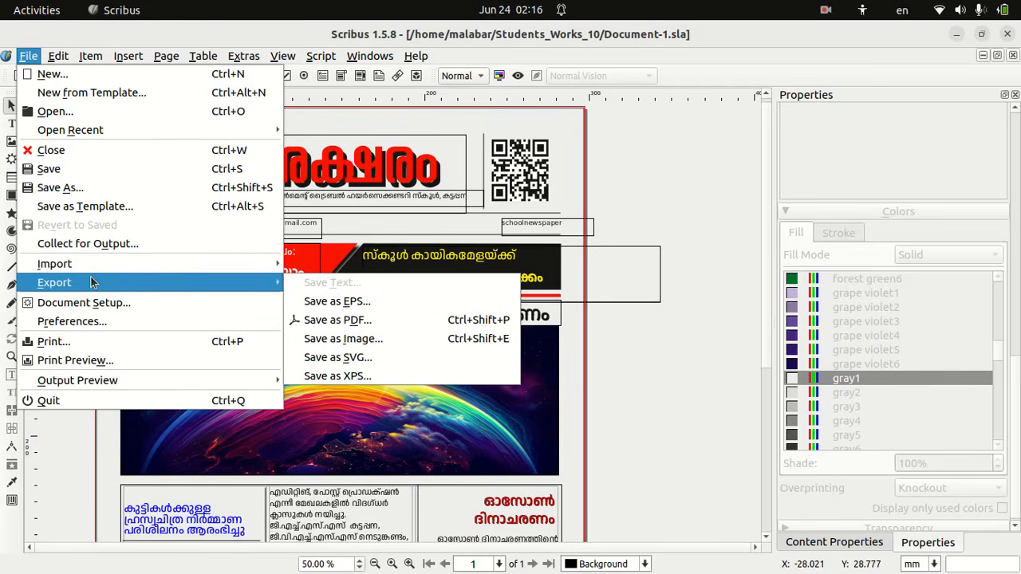
pyautogui.click(324, 322)
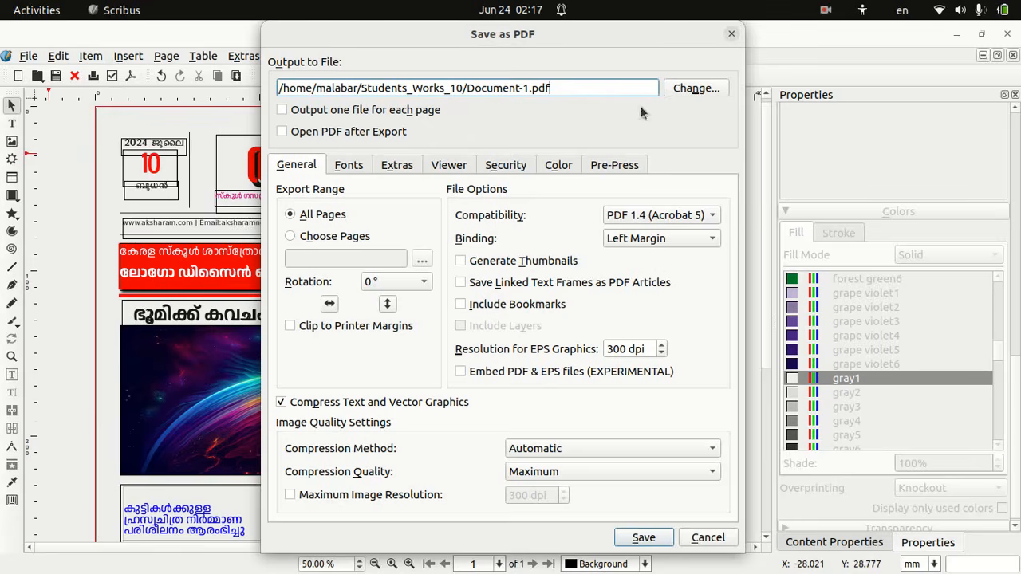
pyautogui.click(685, 87)
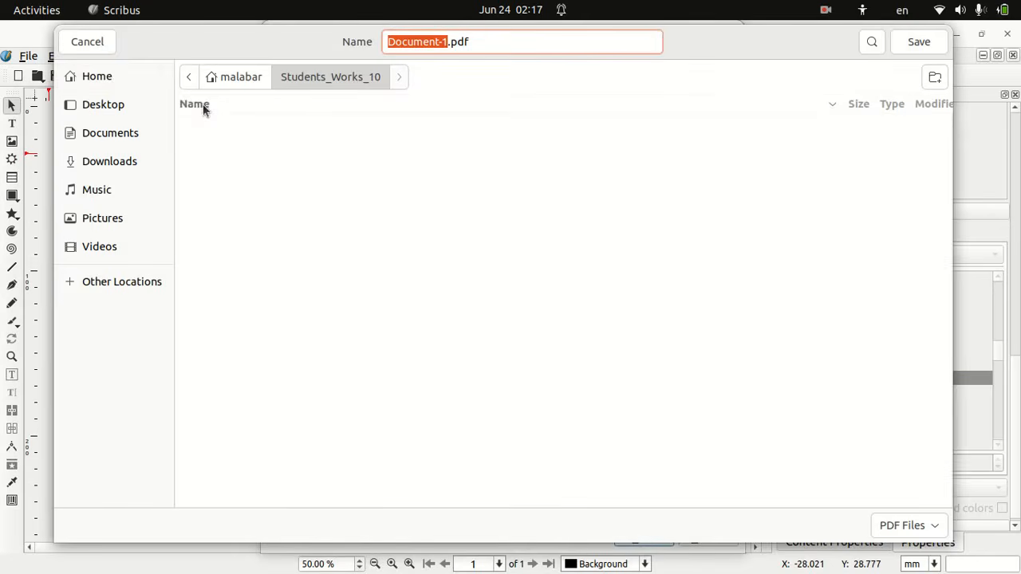
pyautogui.click(112, 78)
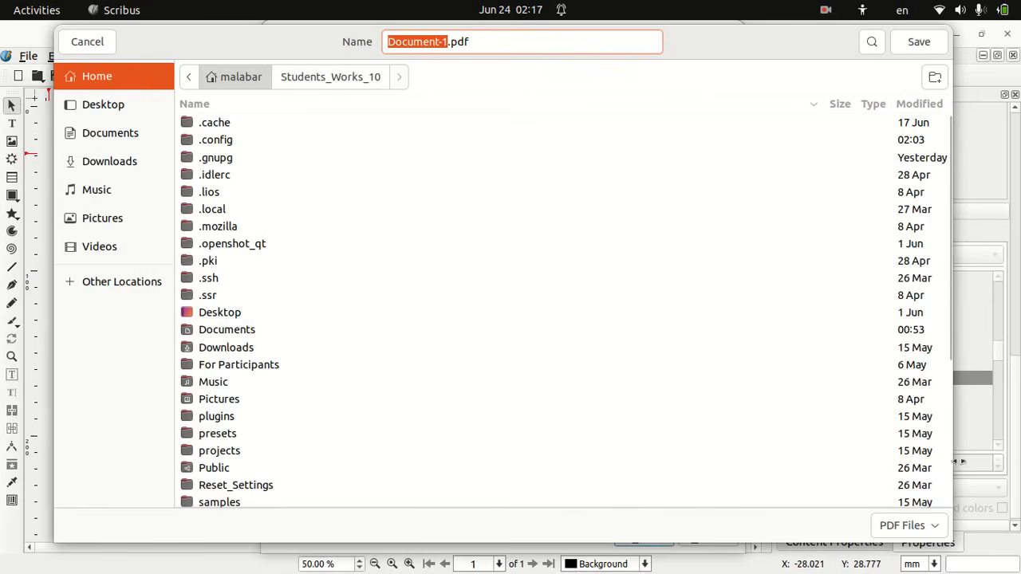
pyautogui.scroll(-5, 952, 467)
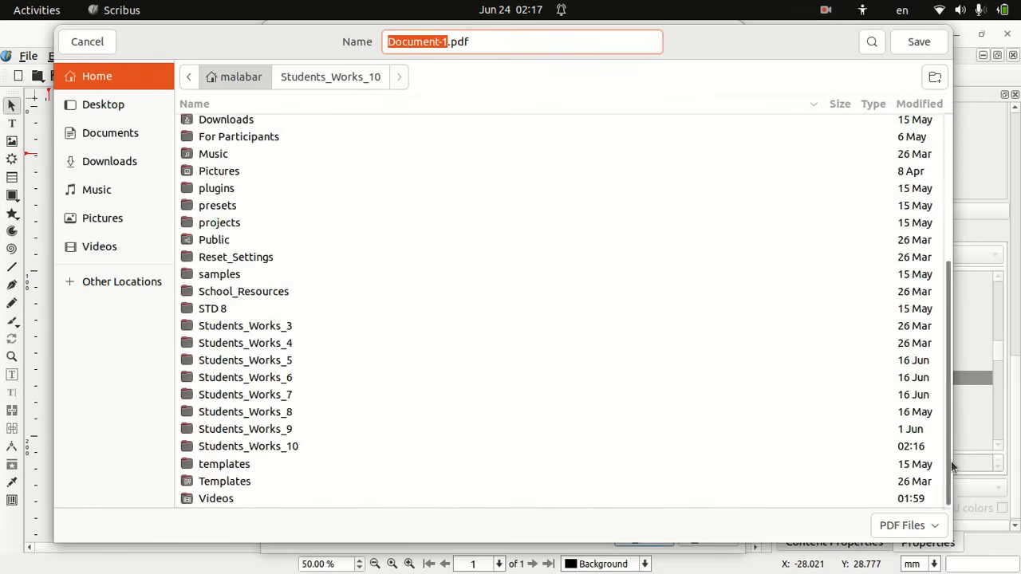
pyautogui.doubleClick(320, 445)
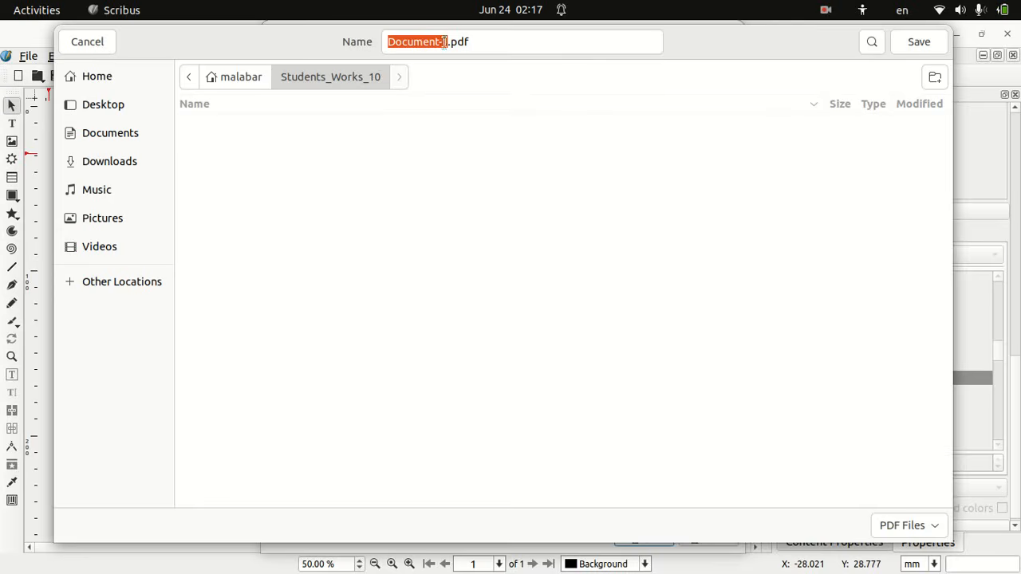
pyautogui.click(928, 49)
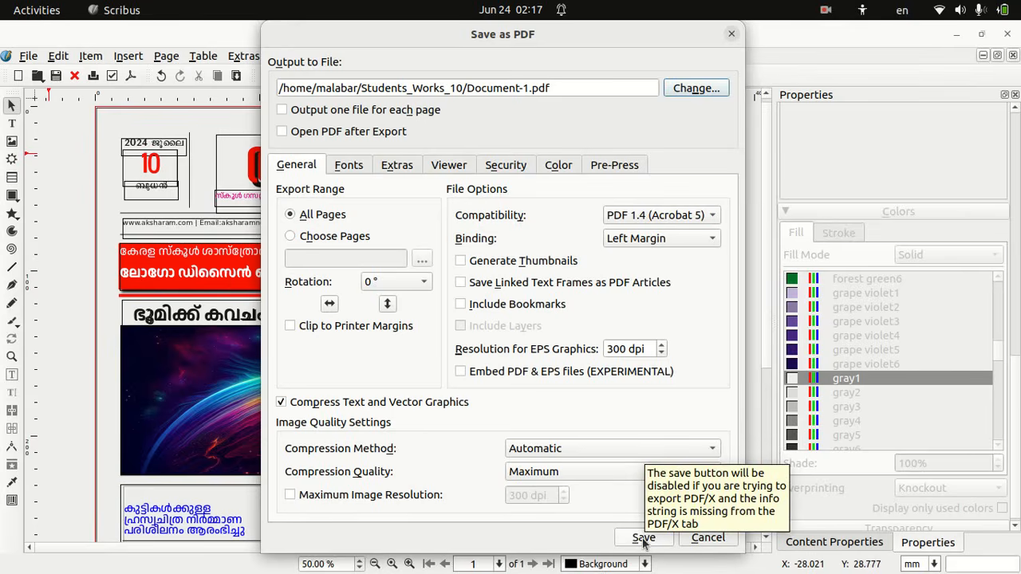
pyautogui.click(644, 539)
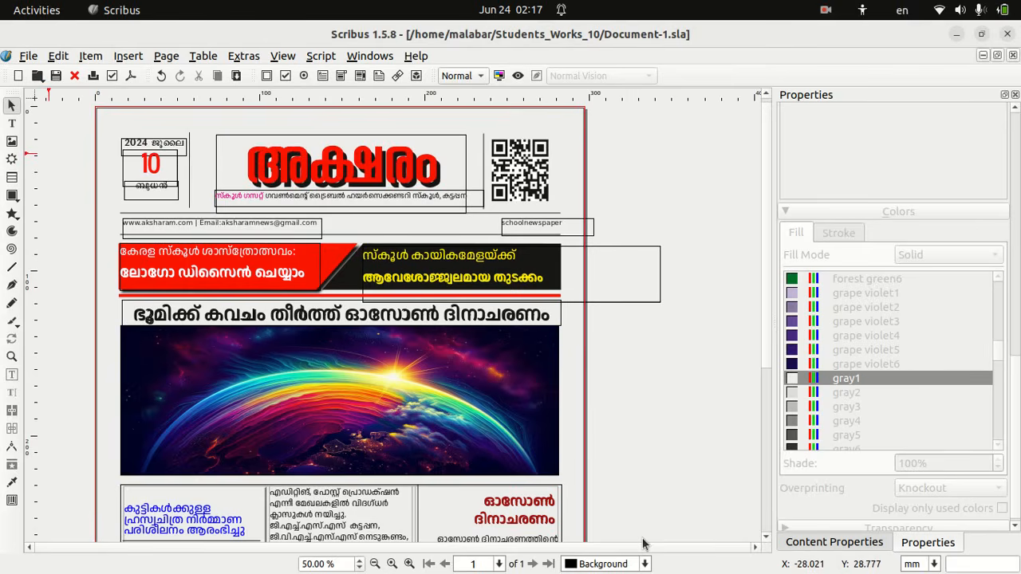
# Step: Switch to the Files window, open the exported Document-1.pdf, check the page from the masthead to the columns, and close it
pyautogui.click(958, 40)
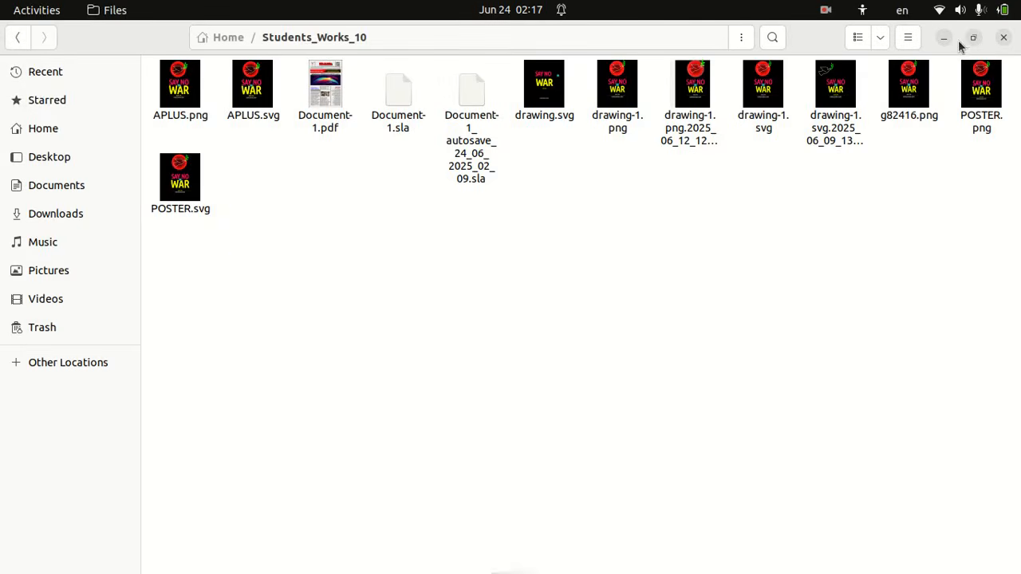
pyautogui.doubleClick(335, 109)
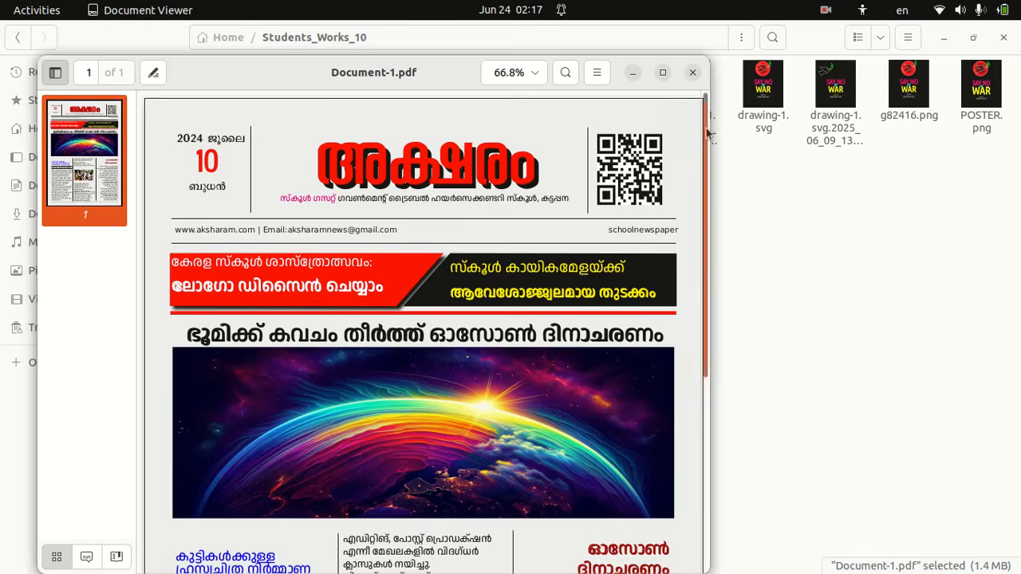
pyautogui.moveTo(707, 133); pyautogui.dragTo(729, 340)
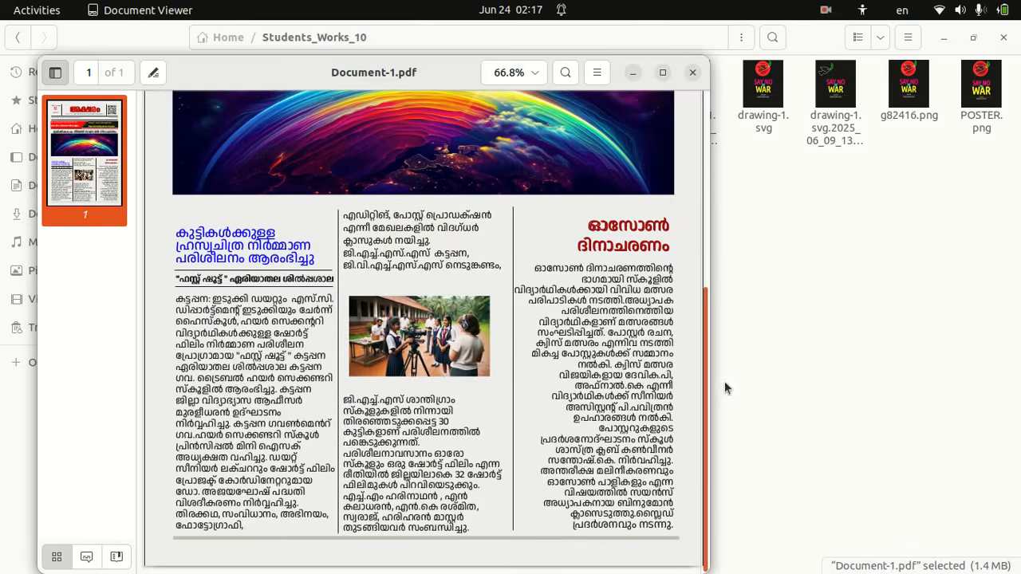
pyautogui.moveTo(724, 388); pyautogui.dragTo(720, 107)
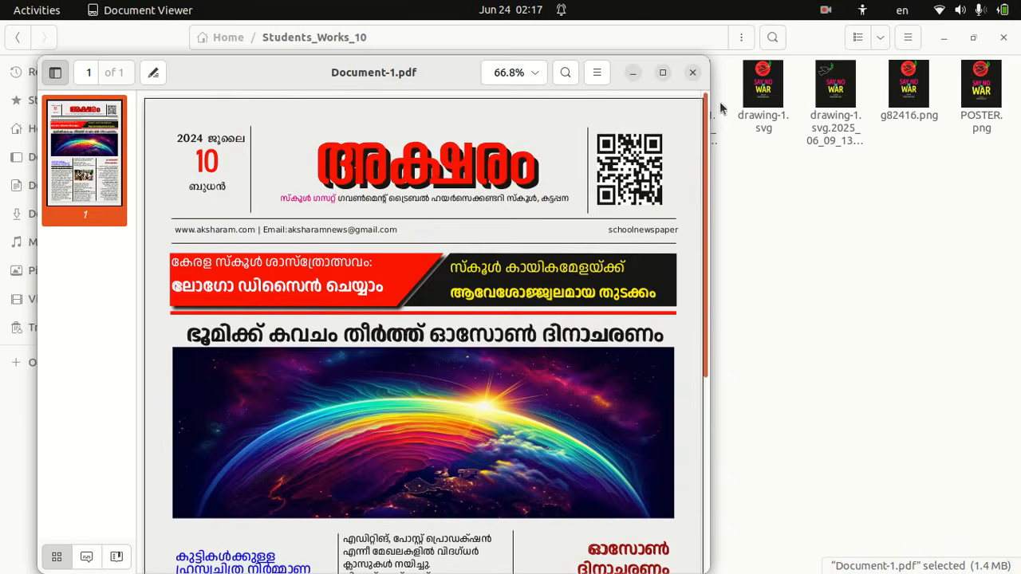
pyautogui.click(693, 72)
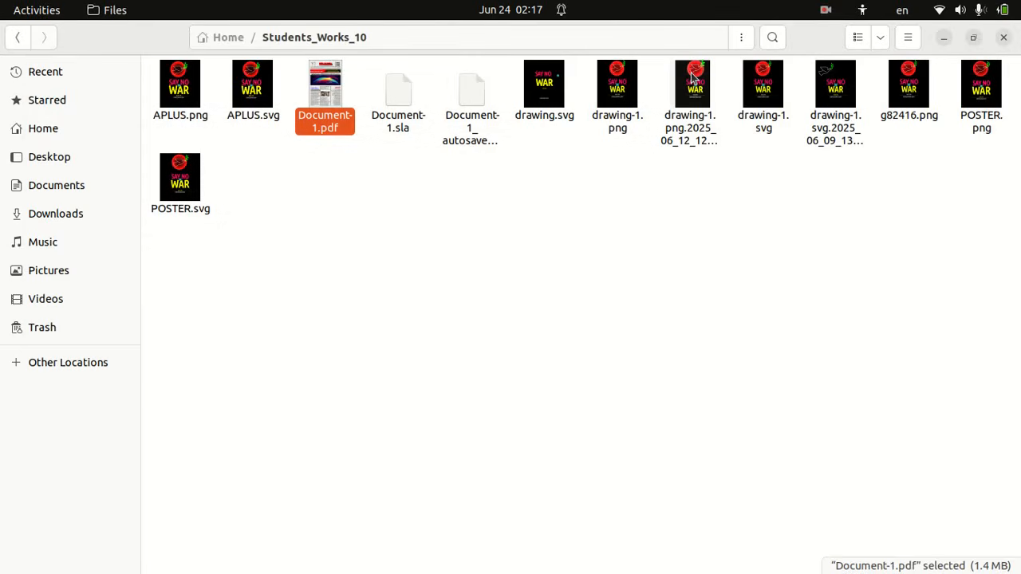
# Step: Switch back to Scribus, look over the finished front page, and close the program
pyautogui.press('super')
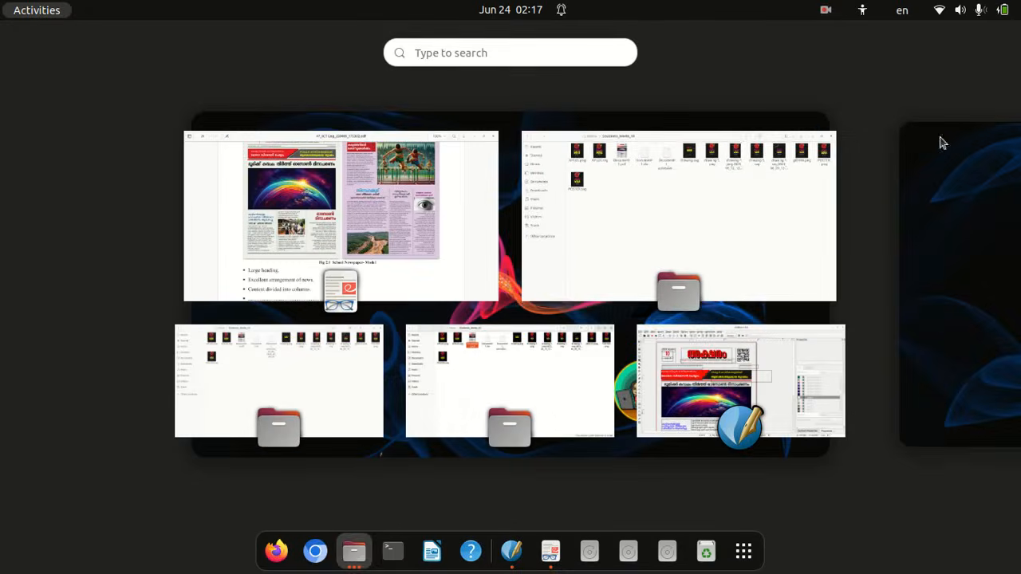
pyautogui.click(709, 370)
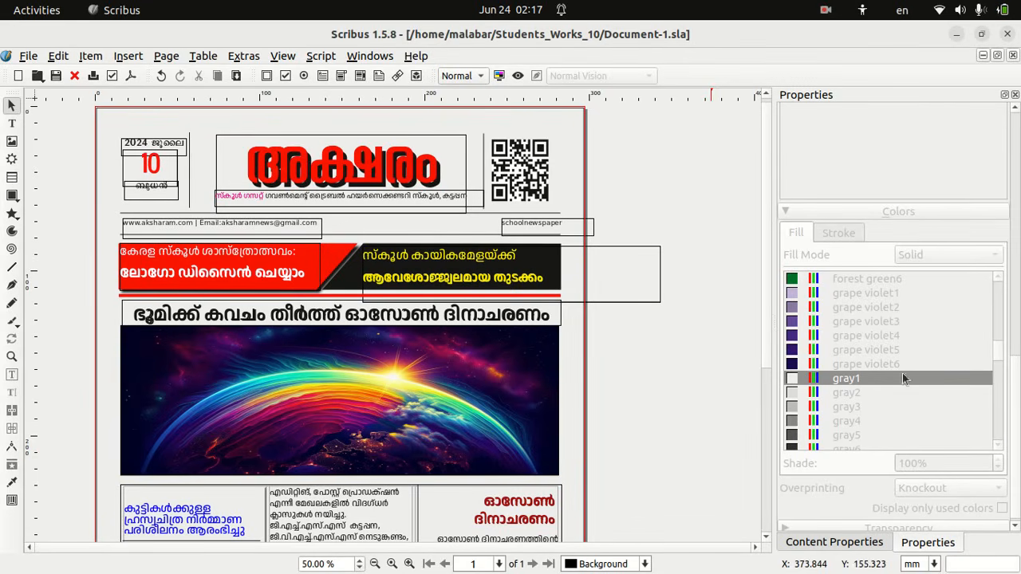
pyautogui.moveTo(769, 326); pyautogui.dragTo(785, 419)
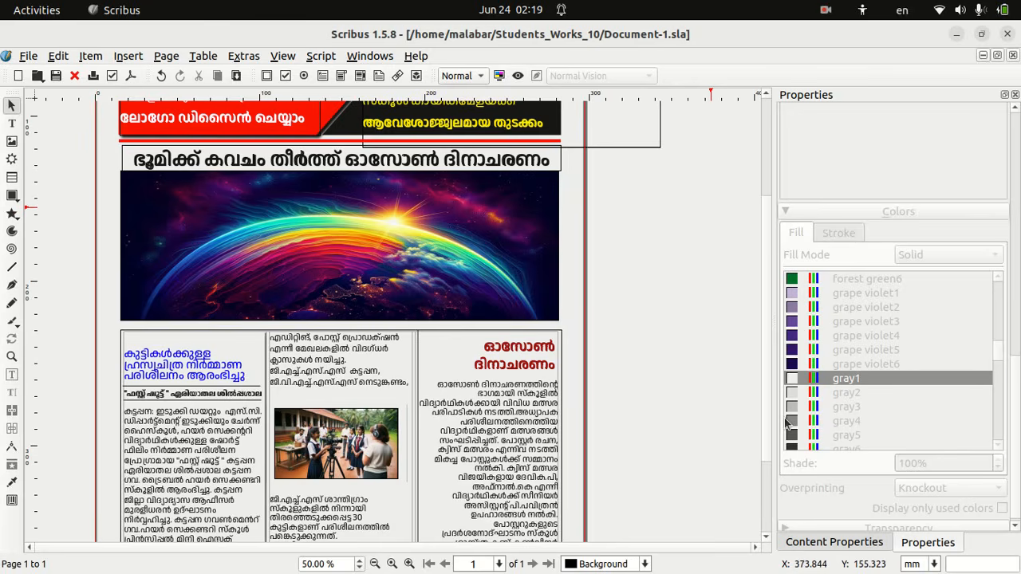
pyautogui.click(1008, 36)
pyautogui.click(1006, 38)
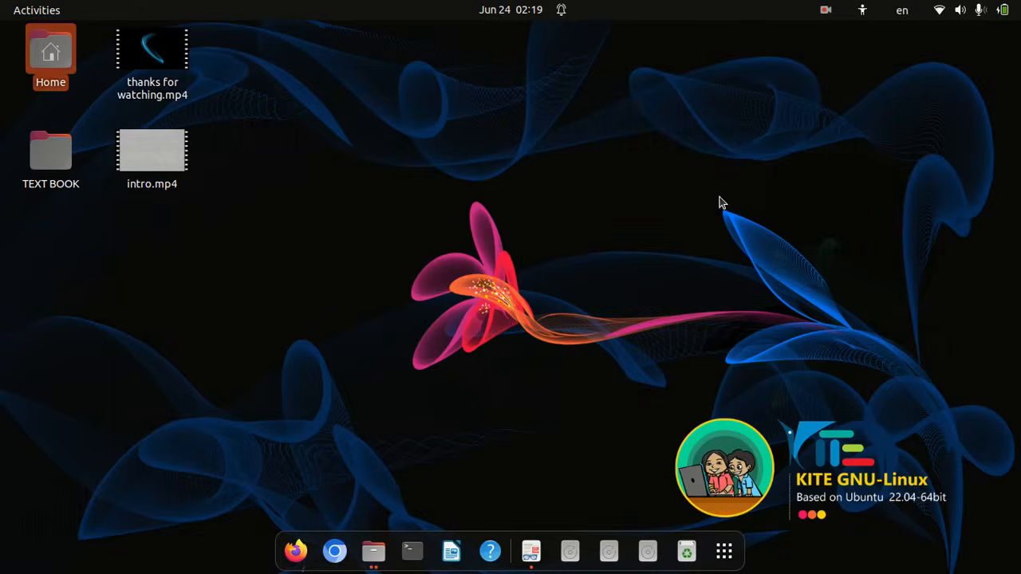